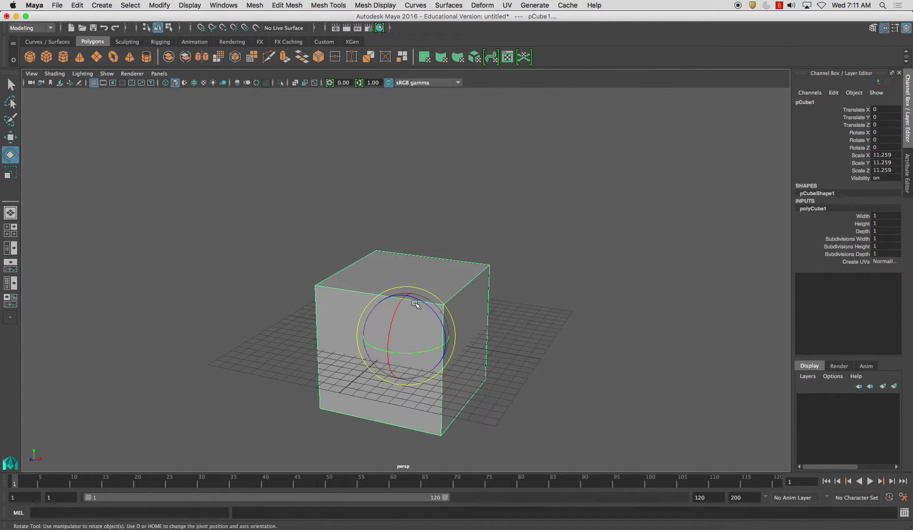
Snap the cube's pivot to the centre of its base, and raise the cube so its base snaps onto the grid
{"action": "key", "text": "w"}
{"action": "key", "text": "d"}
{"action": "key", "text": "v"}
{"action": "left_click_drag", "start_coordinate": [406, 293], "coordinate": [426, 395]}
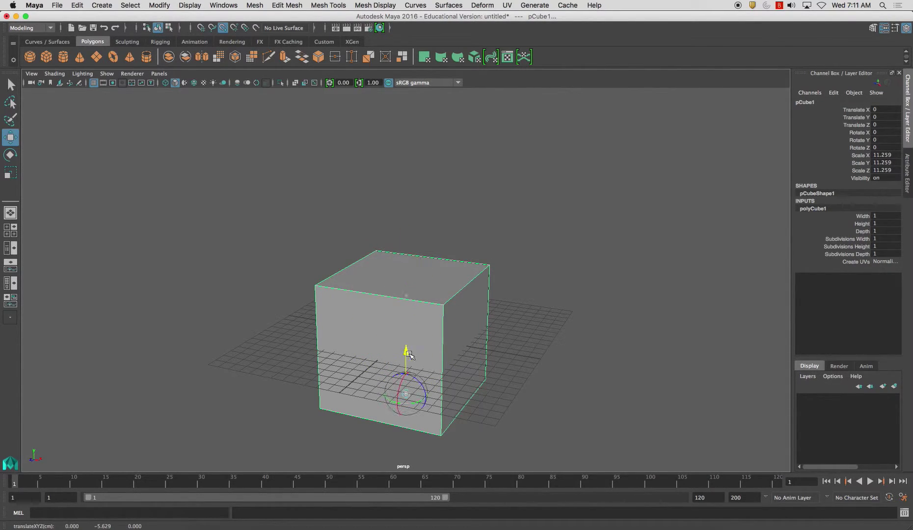
{"action": "key", "text": "v"}
{"action": "key", "text": "x"}
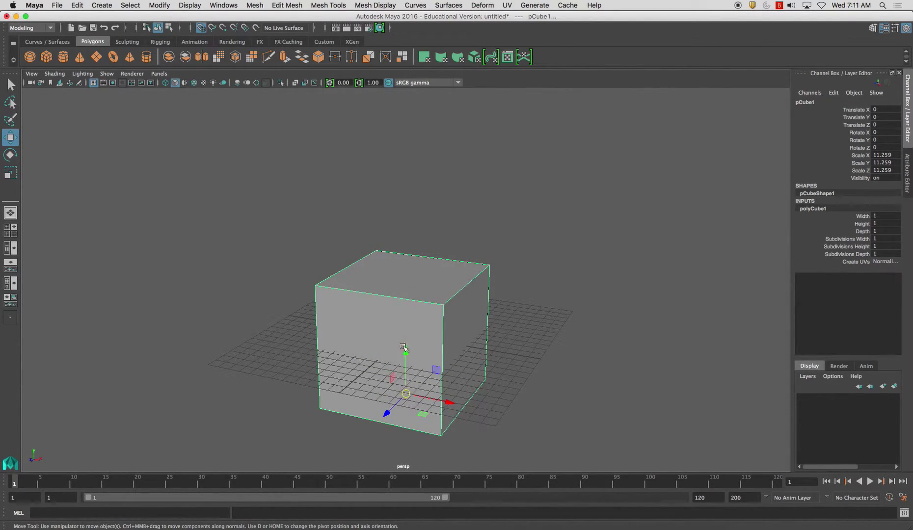
{"action": "left_click_drag", "start_coordinate": [406, 353], "coordinate": [407, 294]}
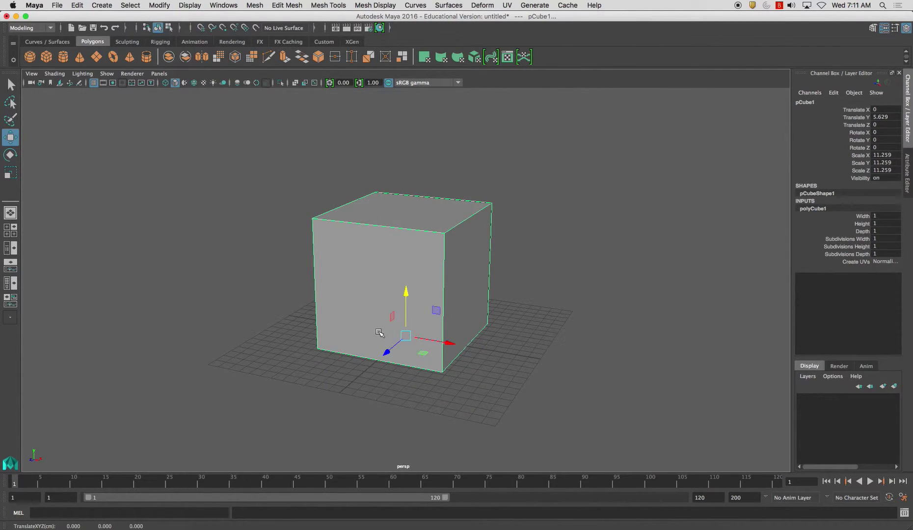
Open the UV Editor for the cube and frame its complete UV layout
{"action": "left_click_drag", "start_coordinate": [373, 334], "coordinate": [352, 340], "text": "alt"}
{"action": "middle_click_drag", "start_coordinate": [436, 340], "coordinate": [502, 349], "text": "alt"}
{"action": "right_click_drag", "start_coordinate": [502, 348], "coordinate": [452, 327], "text": "alt"}
{"action": "left_click_drag", "start_coordinate": [448, 329], "coordinate": [395, 293], "text": "alt"}
{"action": "left_click_drag", "start_coordinate": [409, 246], "coordinate": [439, 249], "text": "alt"}
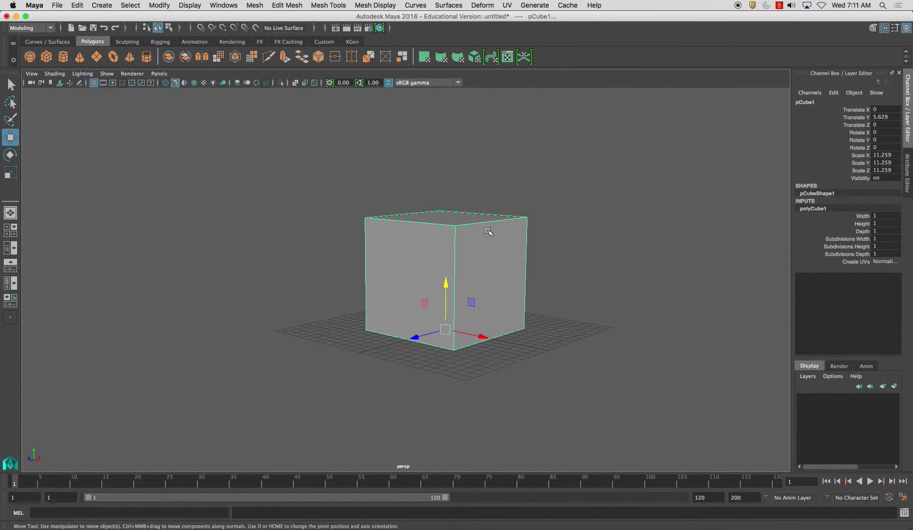
{"action": "left_click_drag", "start_coordinate": [446, 207], "coordinate": [393, 215], "text": "alt"}
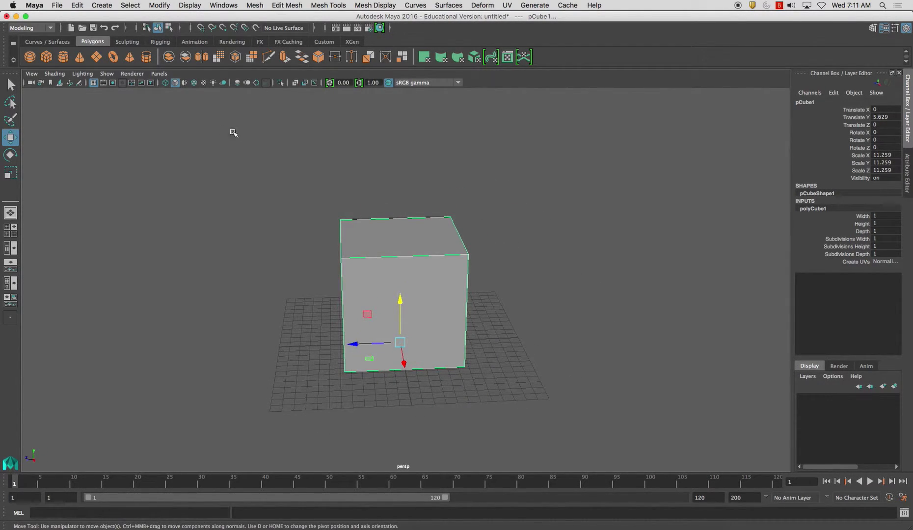
{"action": "left_click", "coordinate": [227, 6]}
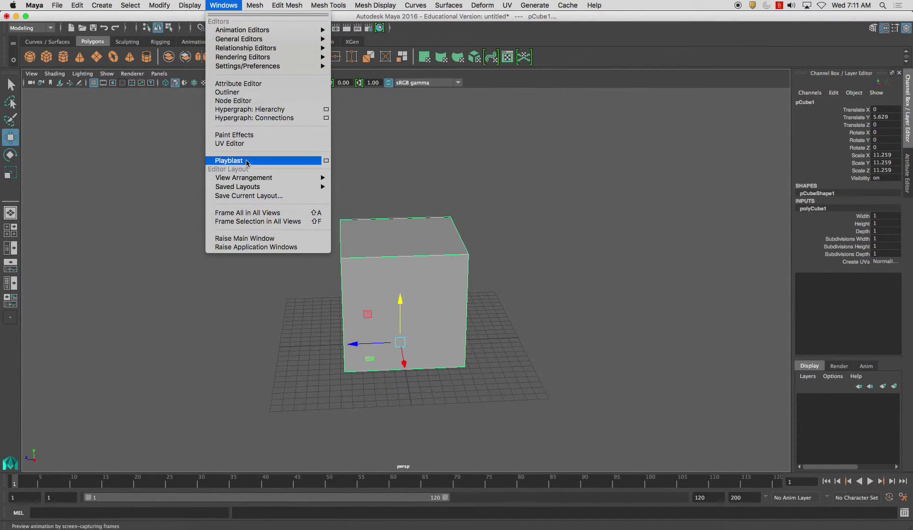
{"action": "left_click", "coordinate": [238, 143]}
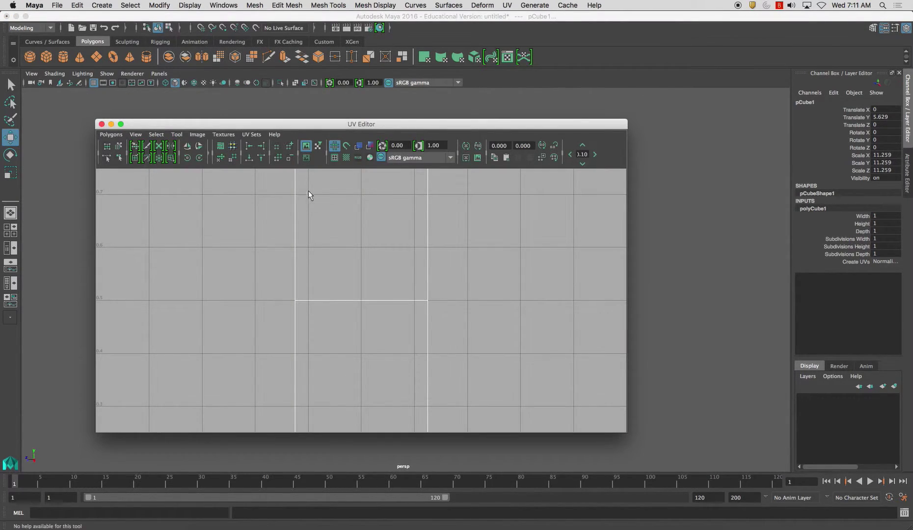
{"action": "scroll", "coordinate": [359, 185], "scroll_direction": "down", "scroll_amount": 8}
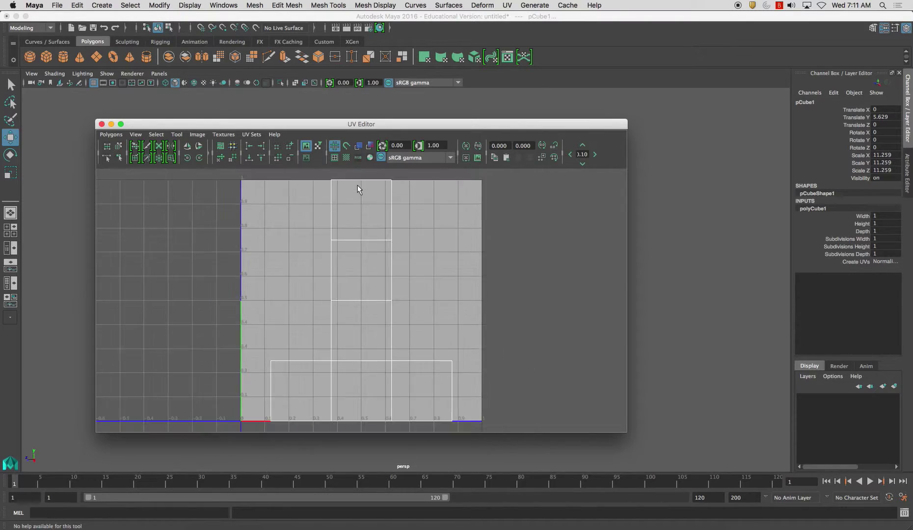
Select the cube's whole UV shell with the Move UV Shell Tool, and move the UV Editor aside to reveal the cube
{"action": "left_click", "coordinate": [119, 147]}
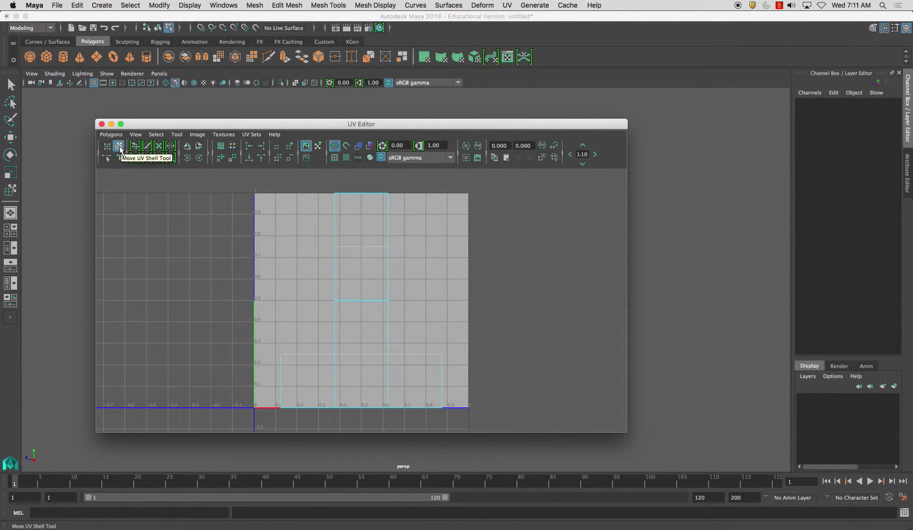
{"action": "left_click", "coordinate": [379, 258]}
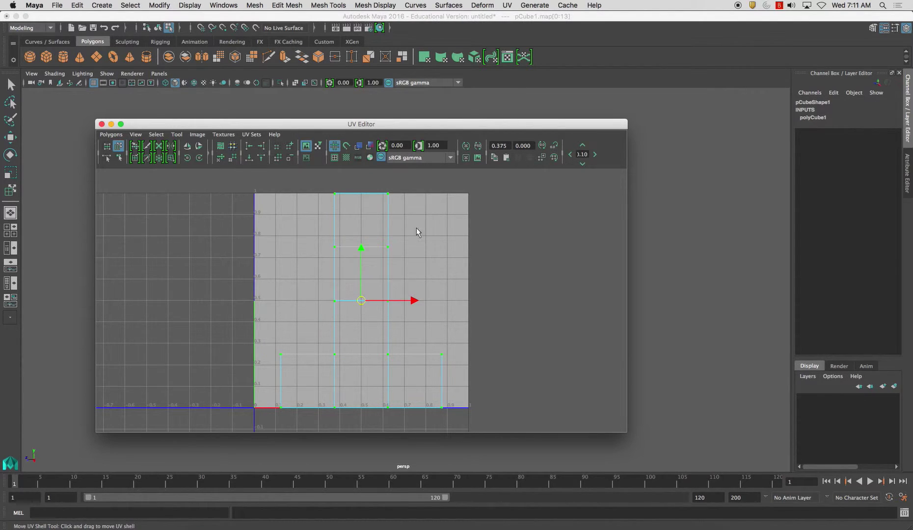
{"action": "left_click_drag", "start_coordinate": [395, 129], "coordinate": [693, 203]}
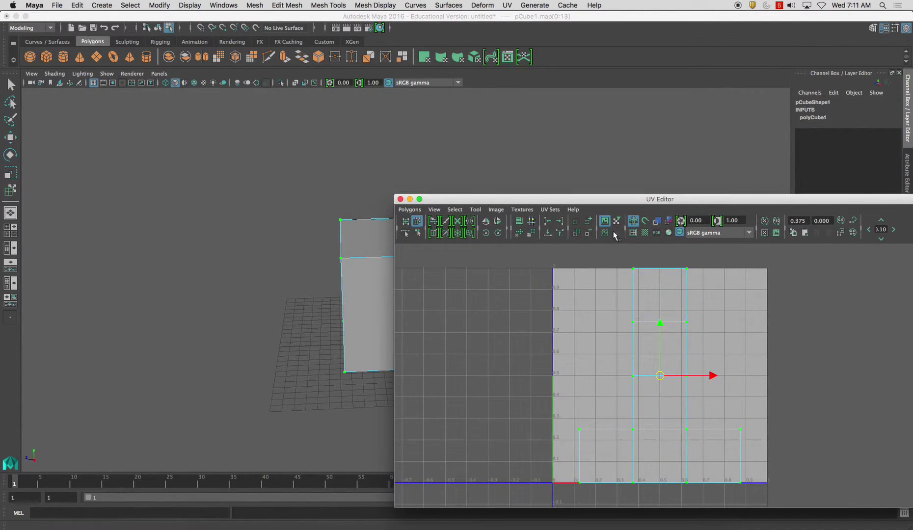
{"action": "left_click_drag", "start_coordinate": [299, 249], "coordinate": [166, 252], "text": "alt"}
{"action": "left_click_drag", "start_coordinate": [235, 252], "coordinate": [189, 242], "text": "alt"}
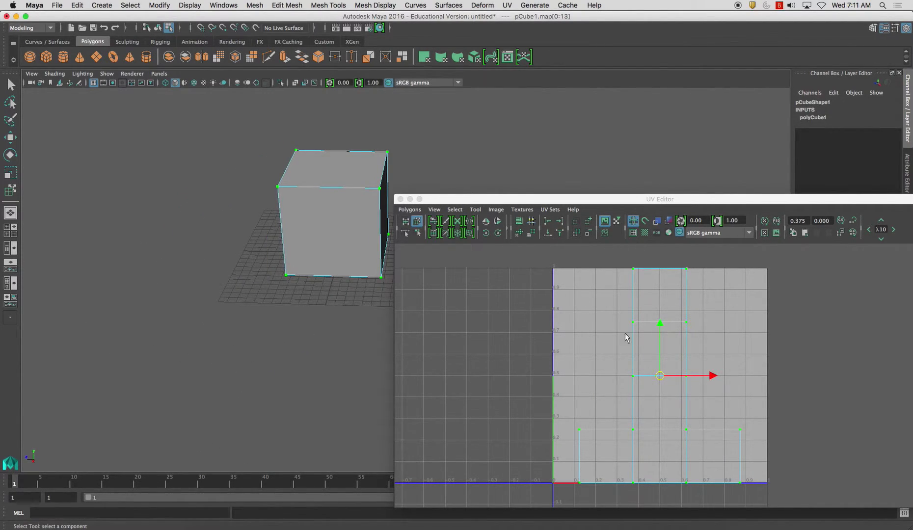
Return to the Select Tool and select a single UV at the cube's near top corner to locate it in the layout
{"action": "left_click_drag", "start_coordinate": [331, 259], "coordinate": [351, 258], "text": "alt"}
{"action": "right_click", "coordinate": [307, 231], "text": "shift"}
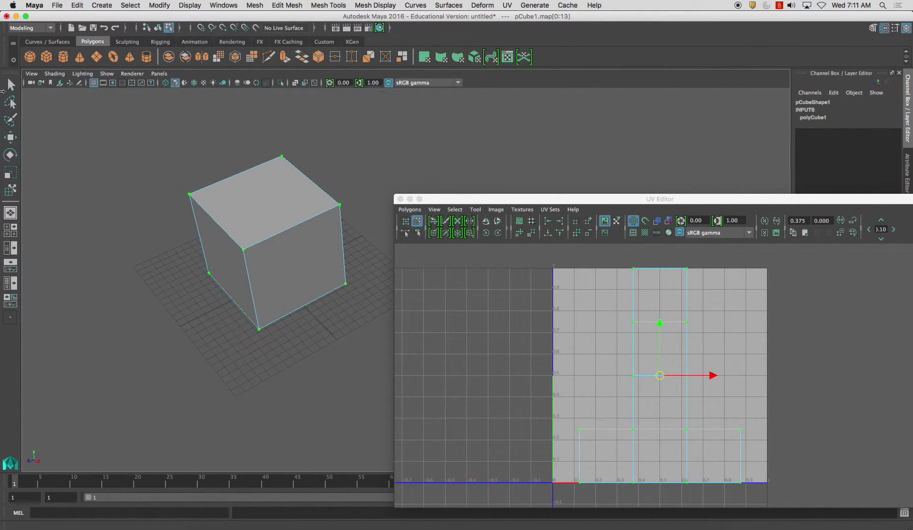
{"action": "left_click", "coordinate": [11, 85]}
{"action": "right_click", "coordinate": [277, 225], "text": "ctrl+shift"}
{"action": "right_click_drag", "start_coordinate": [278, 226], "coordinate": [310, 206], "text": "ctrl+shift"}
{"action": "left_click", "coordinate": [249, 252]}
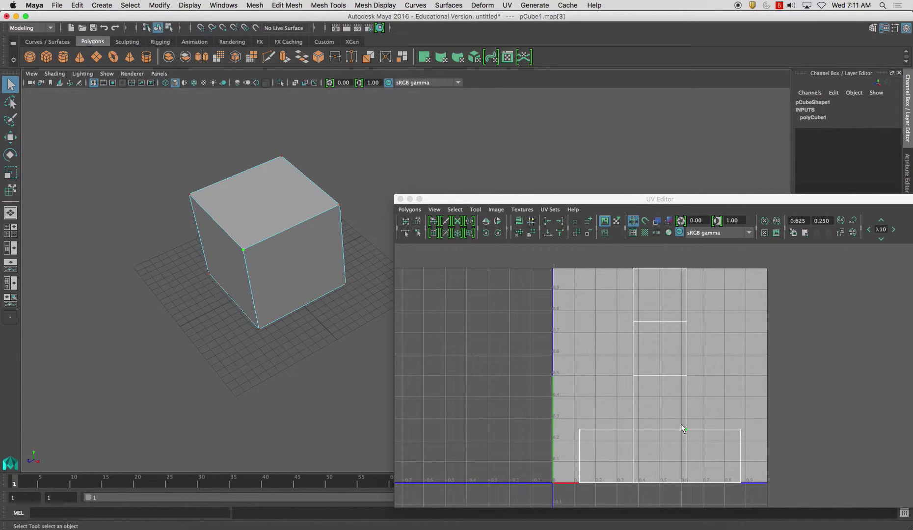
{"action": "left_click_drag", "start_coordinate": [255, 244], "coordinate": [290, 244], "text": "alt"}
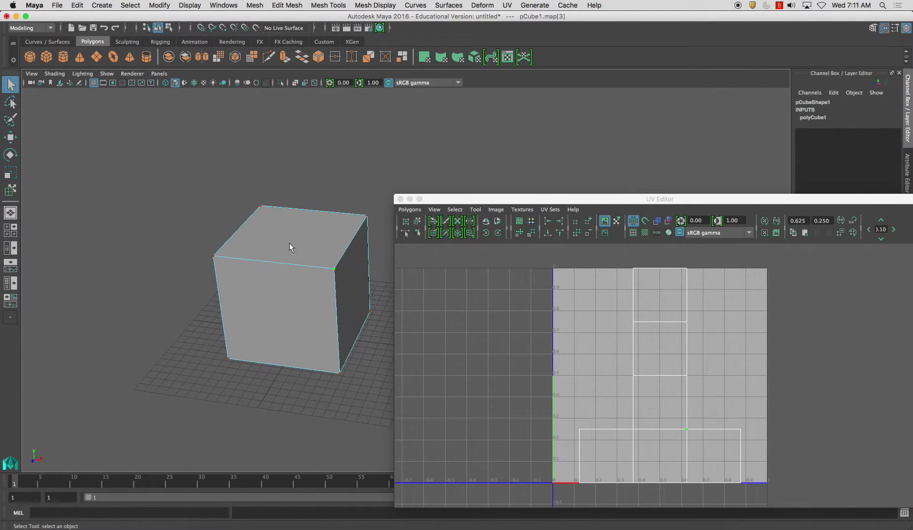
In face selection mode, pick the cube's top face and an adjacent side face to compare them with the UV layout
{"action": "right_click_drag", "start_coordinate": [293, 217], "coordinate": [293, 237]}
{"action": "left_click", "coordinate": [288, 220]}
{"action": "left_click", "coordinate": [300, 243]}
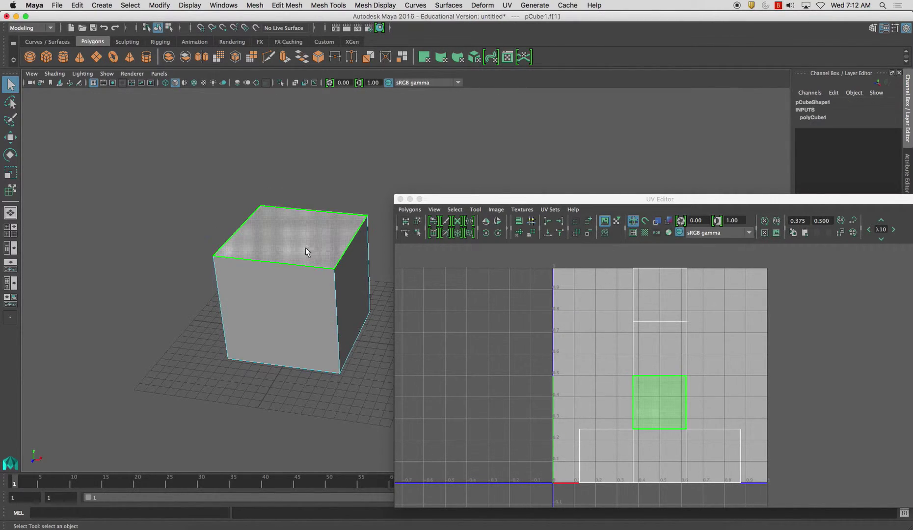
{"action": "left_click", "coordinate": [353, 304]}
Switch to UV selection and pick the UV at the front face's upper-left corner to locate it in the layout
{"action": "left_click_drag", "start_coordinate": [258, 279], "coordinate": [280, 269], "text": "alt"}
{"action": "right_click_drag", "start_coordinate": [296, 256], "coordinate": [351, 259]}
{"action": "left_click", "coordinate": [273, 268]}
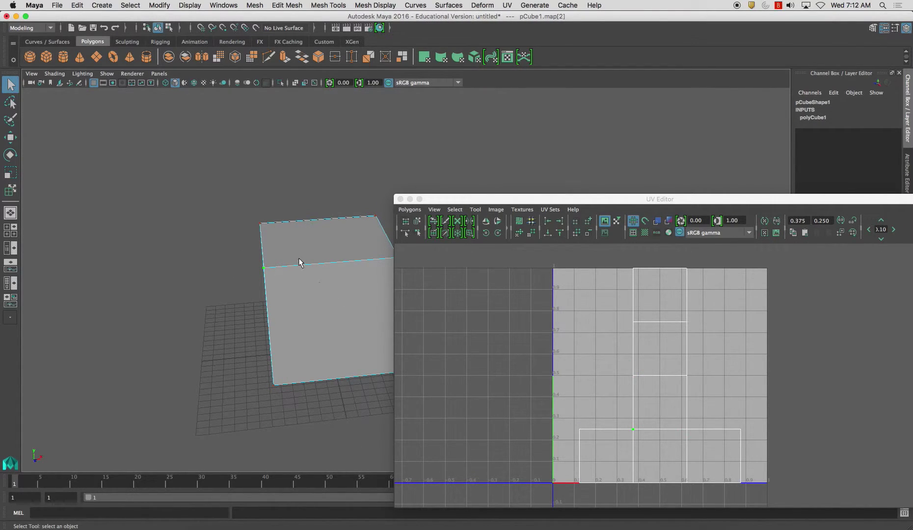
Return the cube to object selection and turn on the shaded UV display in the UV Editor
{"action": "right_click_drag", "start_coordinate": [266, 242], "coordinate": [302, 230]}
{"action": "left_click_drag", "start_coordinate": [349, 277], "coordinate": [330, 283], "text": "alt"}
{"action": "right_click_drag", "start_coordinate": [329, 283], "coordinate": [309, 280], "text": "alt"}
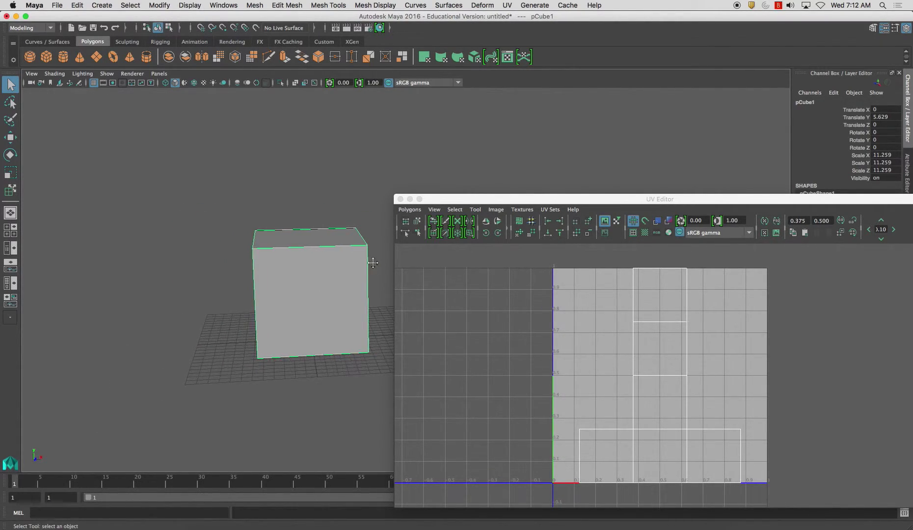
{"action": "middle_click_drag", "start_coordinate": [373, 264], "coordinate": [354, 255], "text": "alt"}
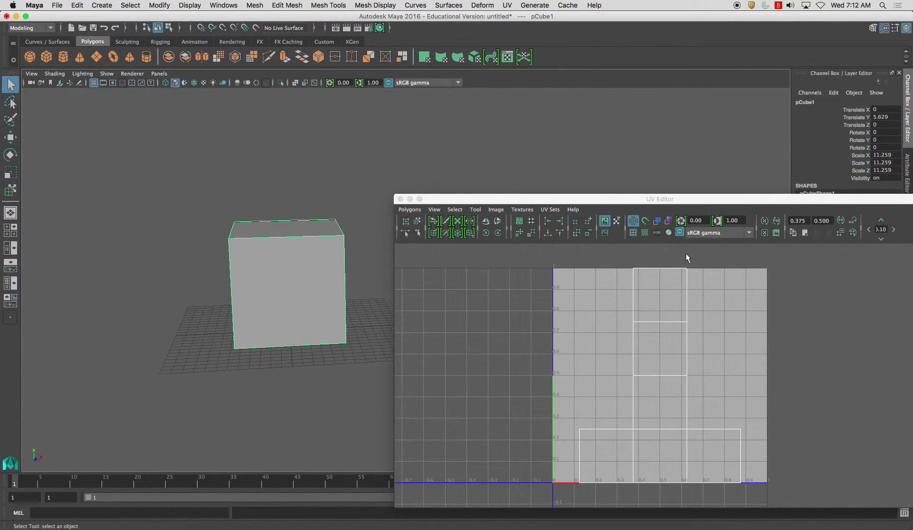
{"action": "left_click_drag", "start_coordinate": [668, 201], "coordinate": [620, 170]}
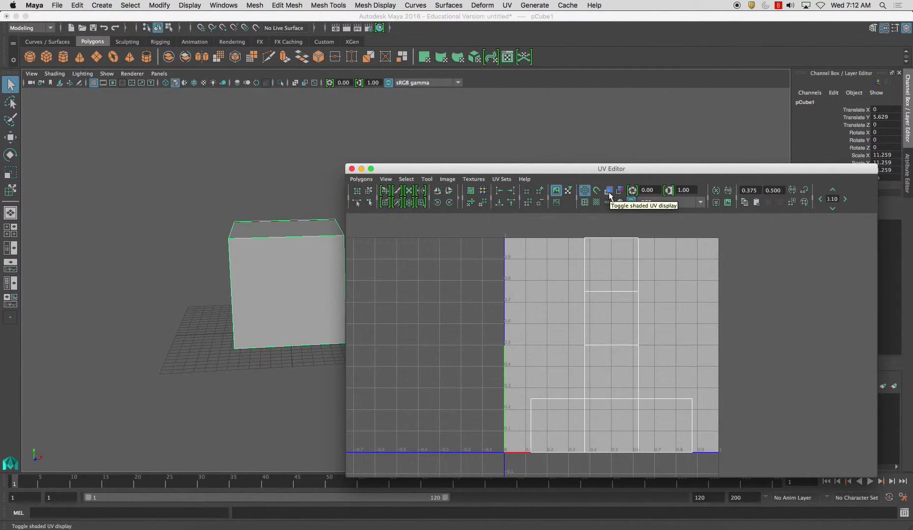
{"action": "left_click", "coordinate": [609, 191]}
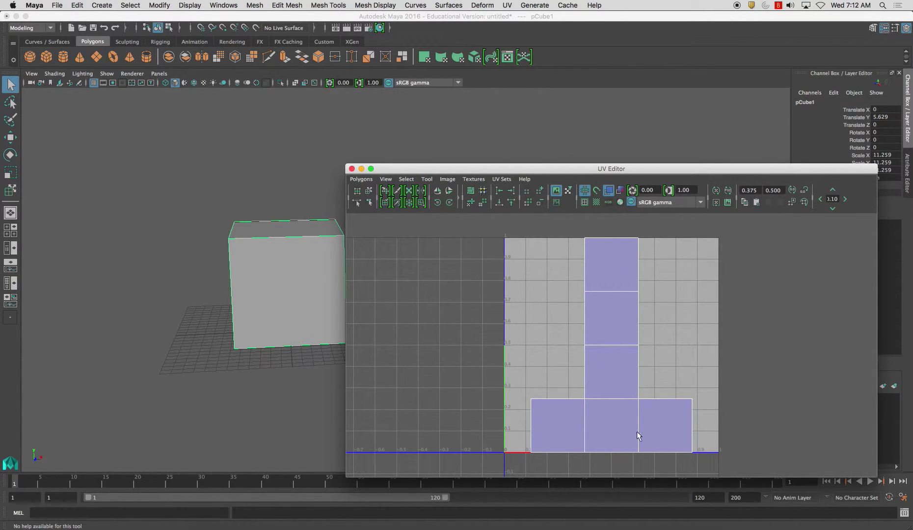
Select the cube's front face and flip its UVs
{"action": "right_click_drag", "start_coordinate": [301, 258], "coordinate": [302, 284]}
{"action": "left_click", "coordinate": [306, 276]}
{"action": "left_click", "coordinate": [360, 179]}
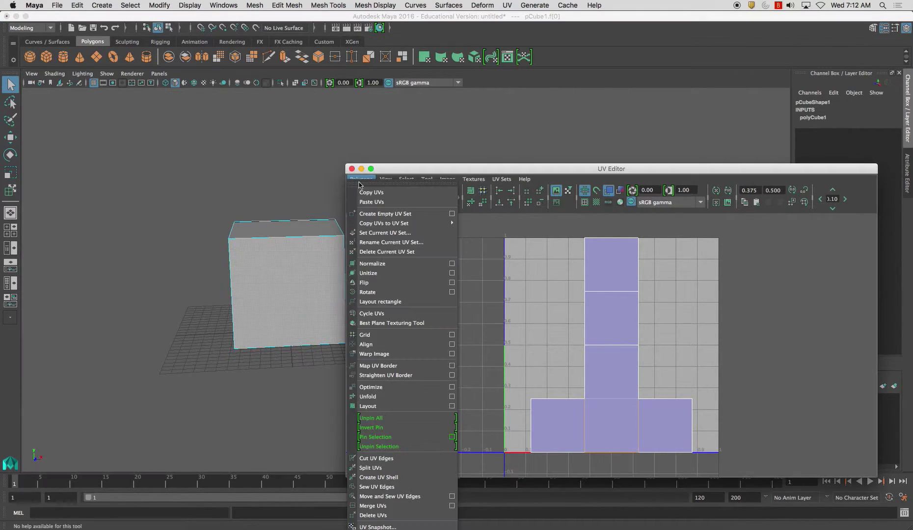
{"action": "left_click", "coordinate": [363, 287]}
{"action": "right_click_drag", "start_coordinate": [507, 344], "coordinate": [616, 318]}
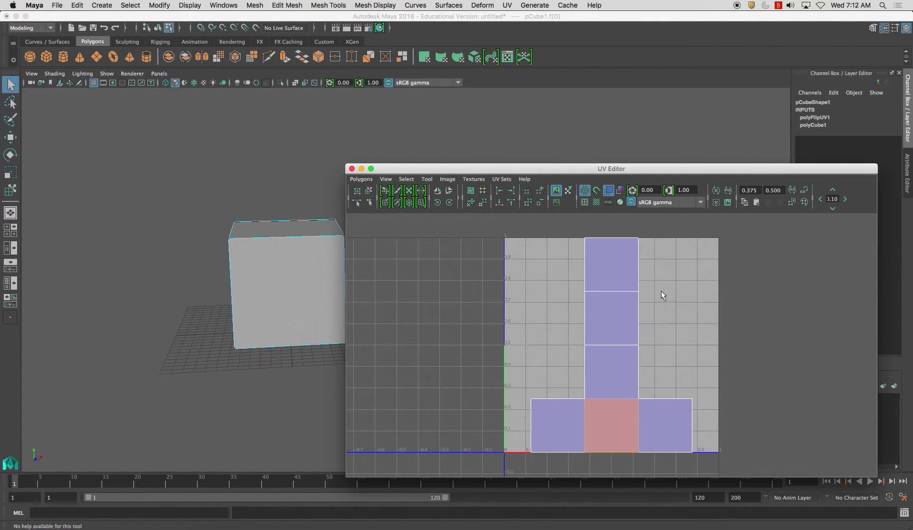
Return to object selection and reselect the cube to examine the shading of its whole UV layout
{"action": "left_click", "coordinate": [305, 279]}
{"action": "right_click_drag", "start_coordinate": [268, 260], "coordinate": [314, 245]}
{"action": "left_click", "coordinate": [292, 297]}
{"action": "left_click", "coordinate": [308, 351]}
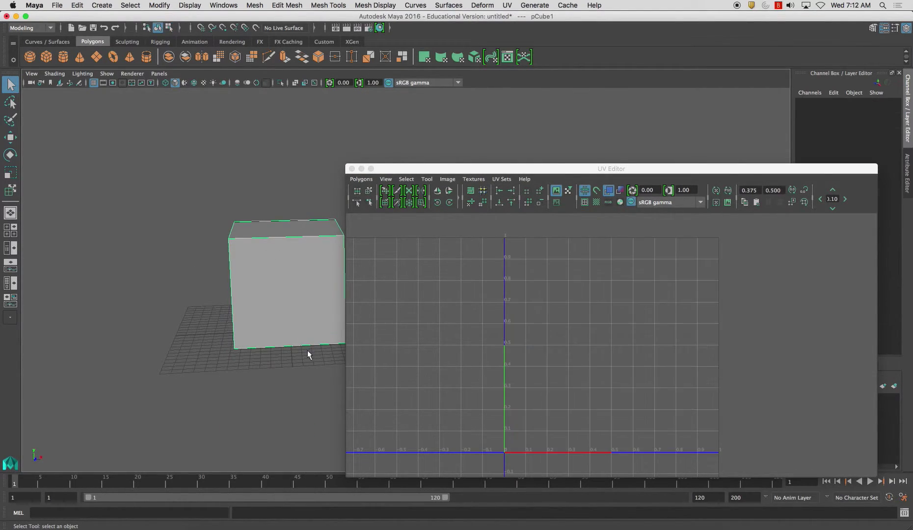
{"action": "left_click", "coordinate": [312, 335]}
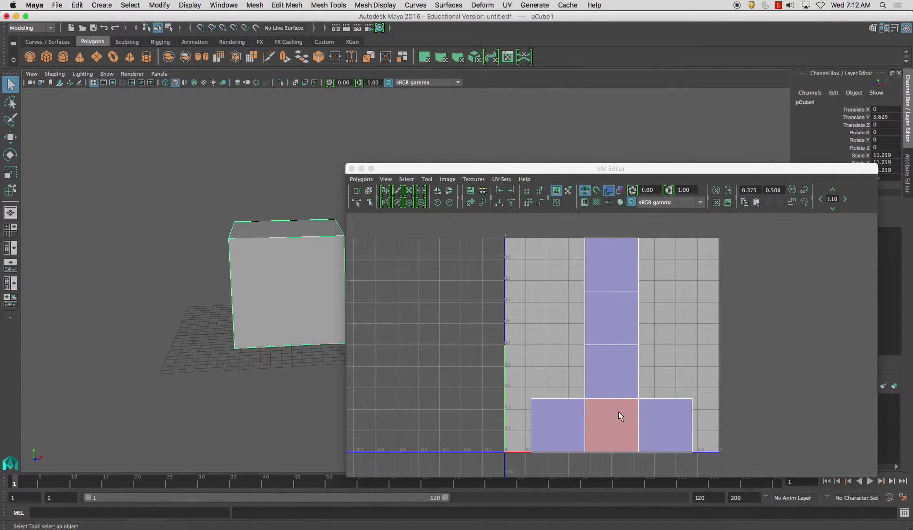
Undo the UV flip on the front face and return the cube to object selection
{"action": "left_click", "coordinate": [614, 341]}
{"action": "key", "text": "super+z"}
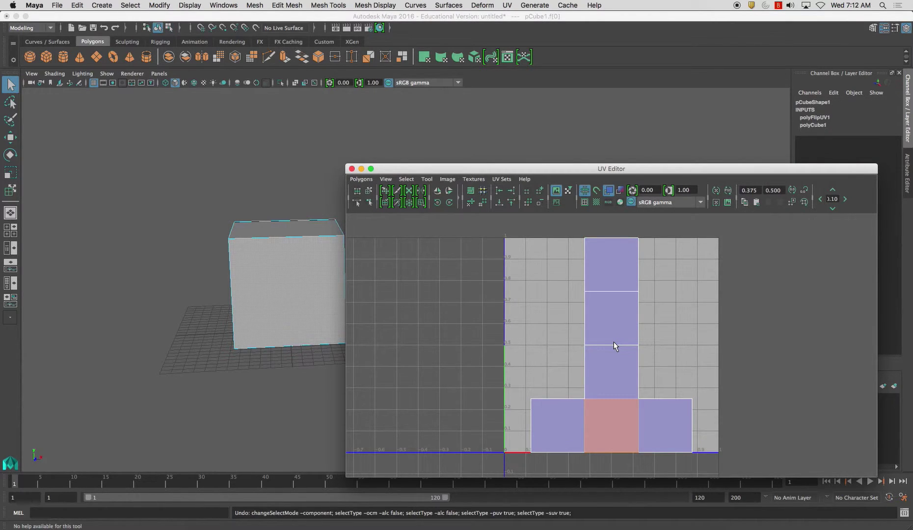
{"action": "key", "text": "super+z"}
{"action": "right_click_drag", "start_coordinate": [306, 285], "coordinate": [347, 271]}
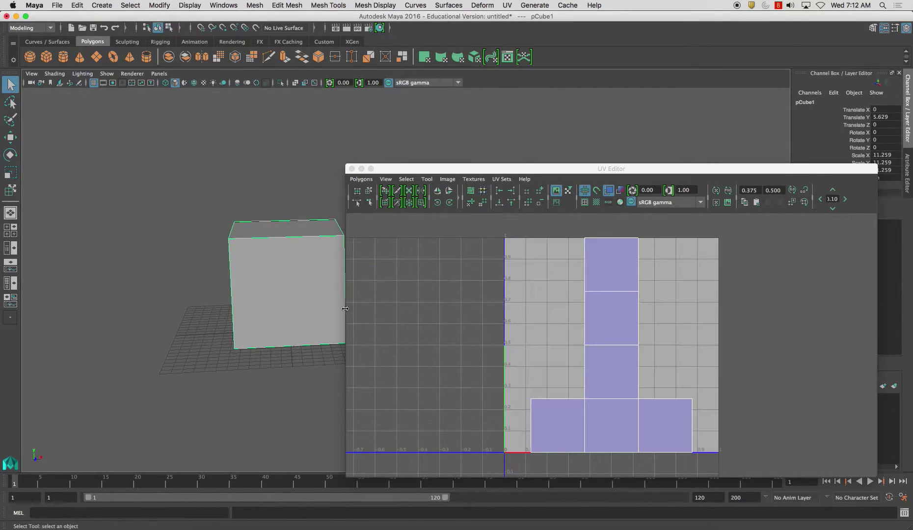
Close the UV Editor, deselect the cube and reframe it in the perspective view
{"action": "left_click", "coordinate": [352, 169]}
{"action": "left_click", "coordinate": [378, 273]}
{"action": "middle_click_drag", "start_coordinate": [379, 273], "coordinate": [419, 278], "text": "alt"}
{"action": "scroll", "coordinate": [419, 278], "scroll_direction": "up", "scroll_amount": 3}
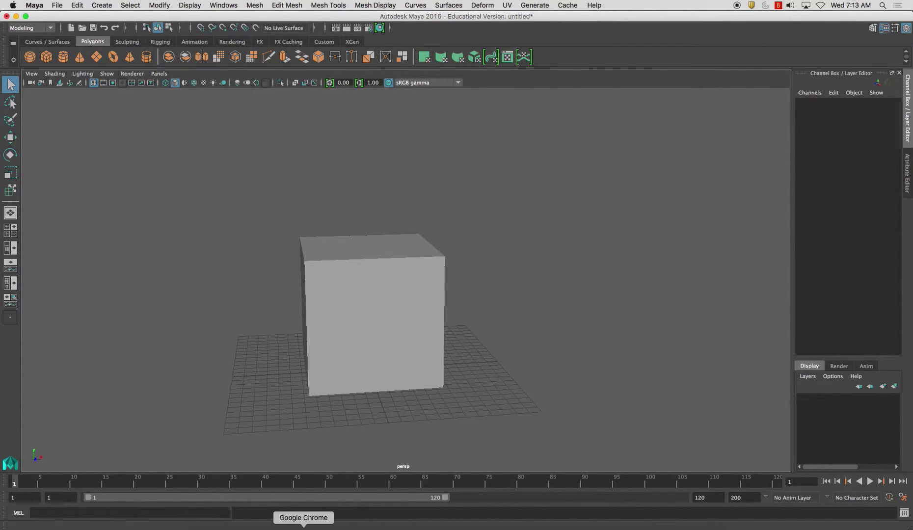
Switch to Chrome and open the cross-shaped wooden crate texture from the image results at full size
{"action": "left_click", "coordinate": [294, 527]}
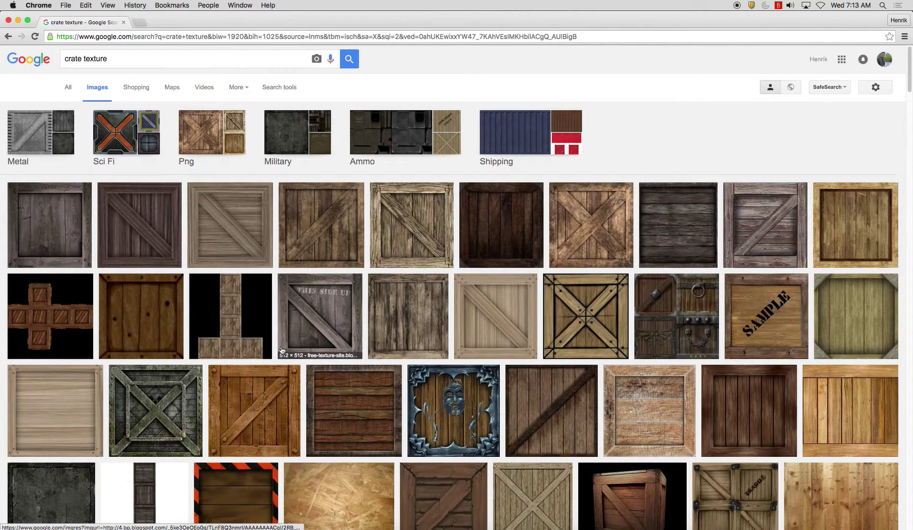
{"action": "left_click", "coordinate": [56, 328]}
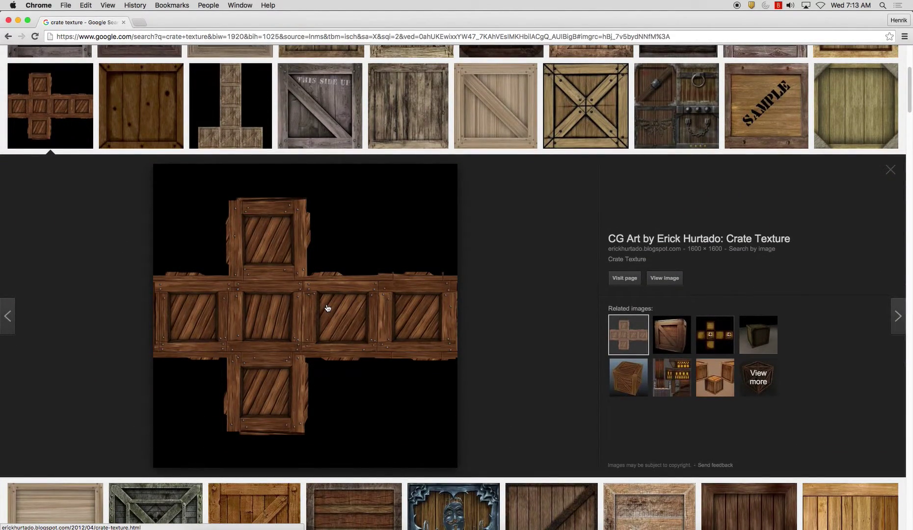
{"action": "left_click", "coordinate": [660, 279]}
Try to save the crate texture image to the Desktop as UV_Texture, and cancel the save
{"action": "right_click", "coordinate": [169, 244]}
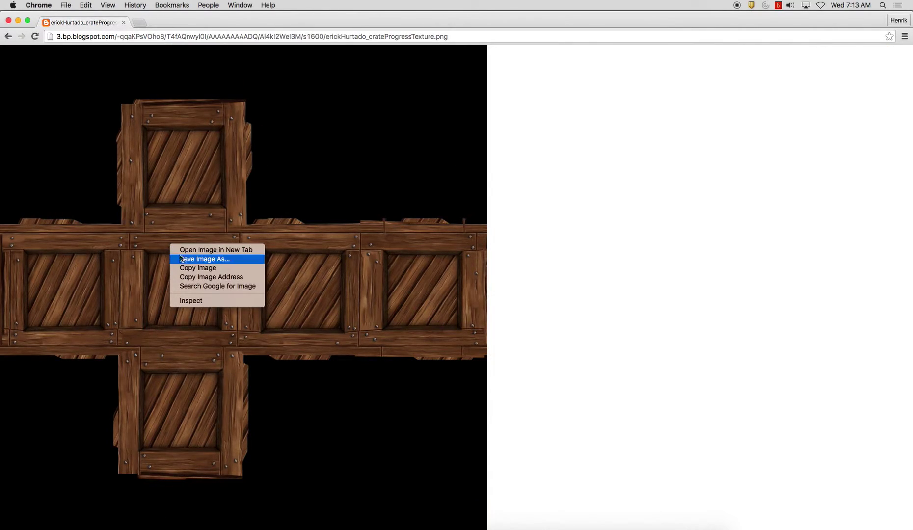
{"action": "left_click", "coordinate": [183, 261]}
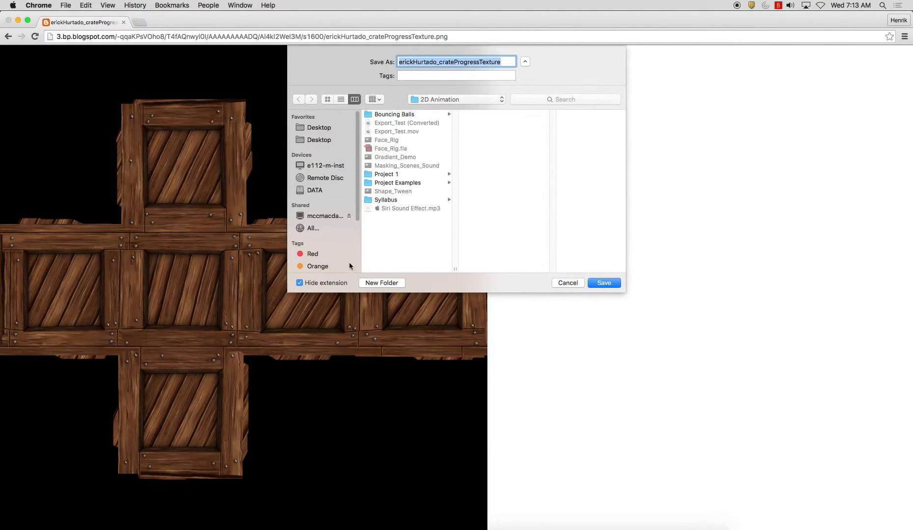
{"action": "left_click", "coordinate": [319, 140]}
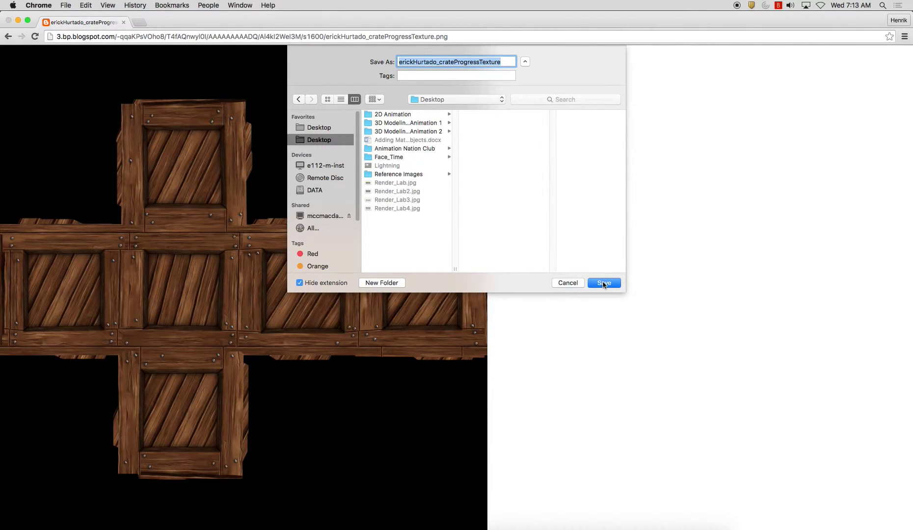
{"action": "type", "text": "UV_"}
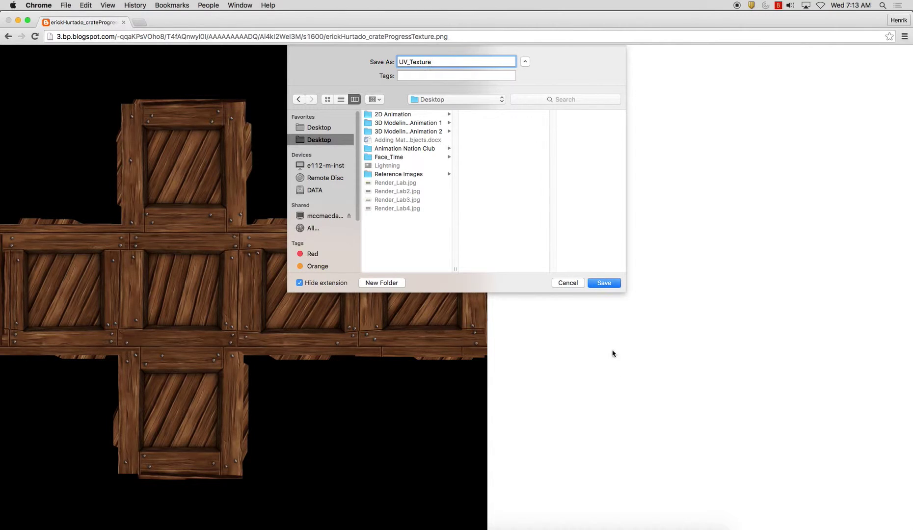
{"action": "left_click", "coordinate": [565, 284]}
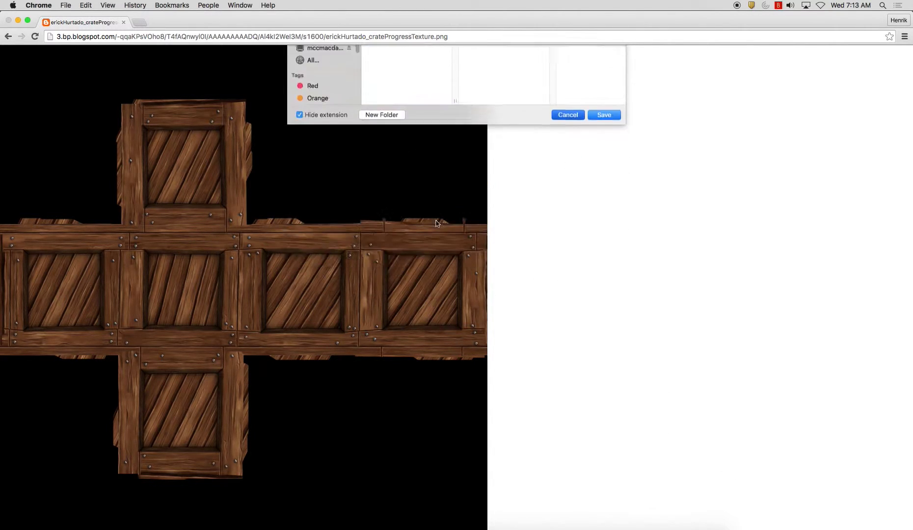
Return to the image results and open the T-shaped wooden crate texture at full size
{"action": "left_click", "coordinate": [8, 37]}
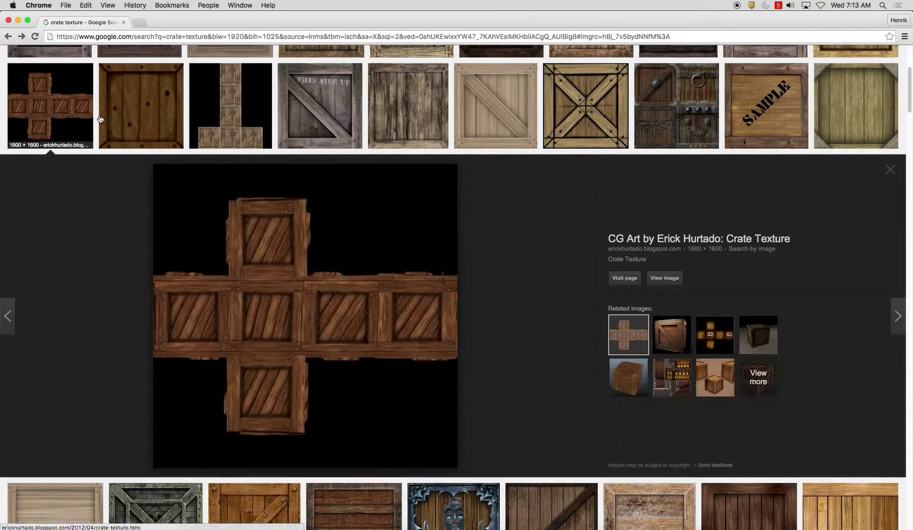
{"action": "left_click", "coordinate": [227, 117]}
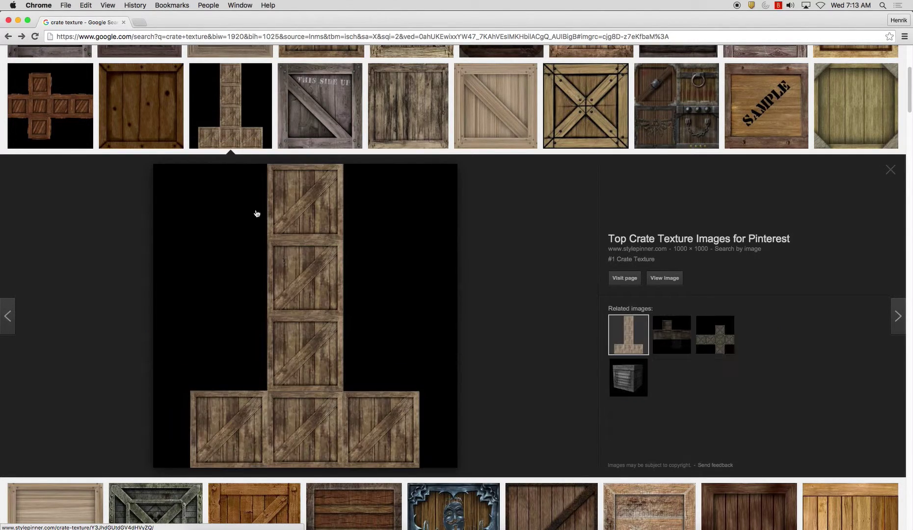
{"action": "left_click", "coordinate": [666, 279]}
Save the crate texture image to the Desktop as crate-texture
{"action": "right_click", "coordinate": [236, 261]}
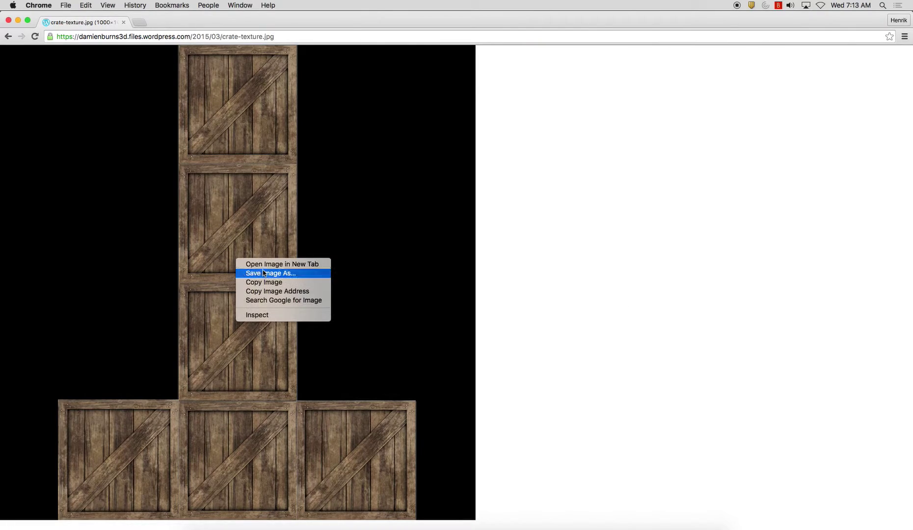
{"action": "key", "text": "Return"}
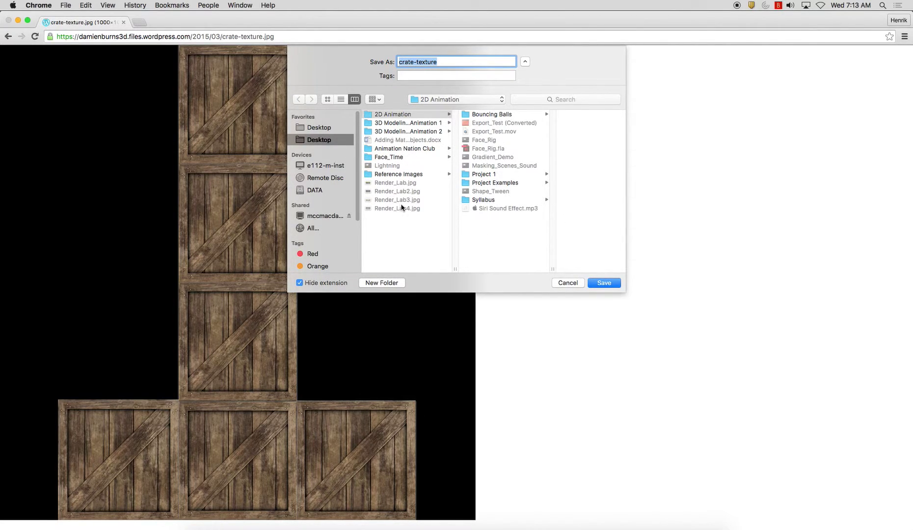
{"action": "left_click", "coordinate": [416, 253]}
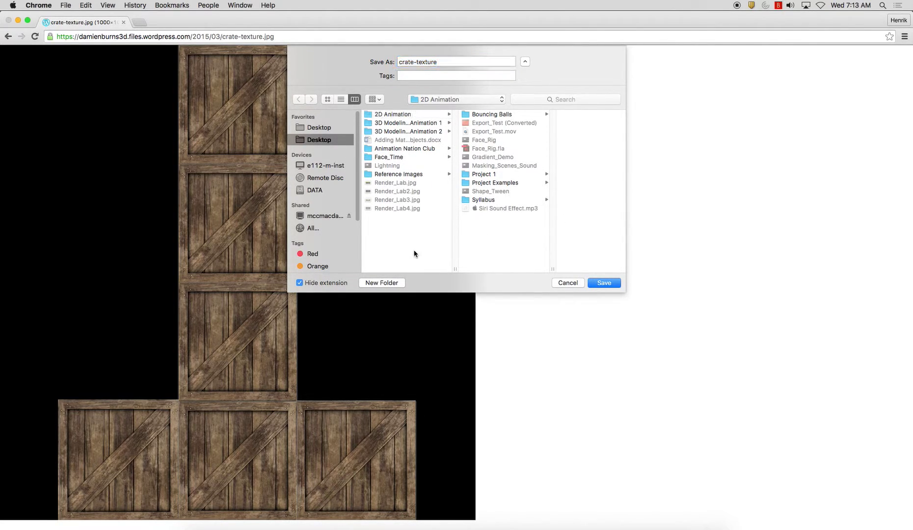
{"action": "left_click", "coordinate": [604, 283]}
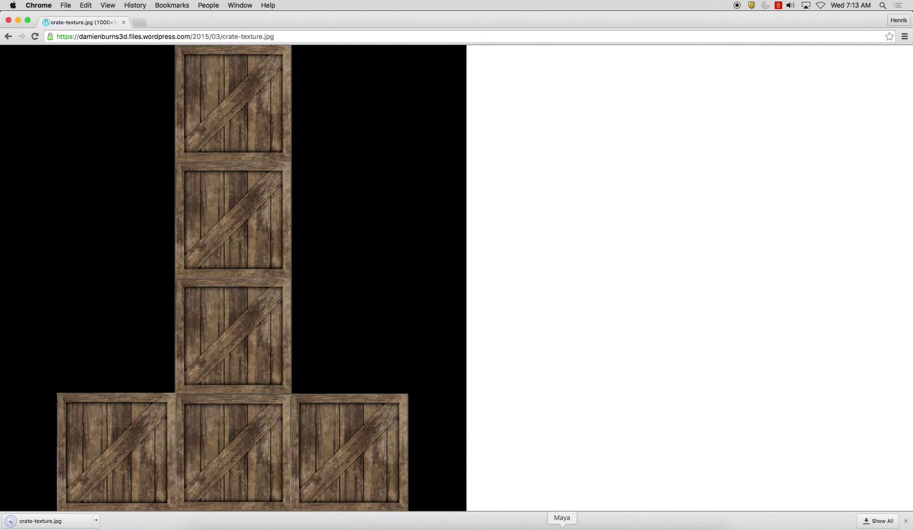
Switch to Maya and assign a new Blinn material to the cube
{"action": "left_click", "coordinate": [562, 521]}
{"action": "left_click", "coordinate": [344, 288]}
{"action": "key", "text": "f"}
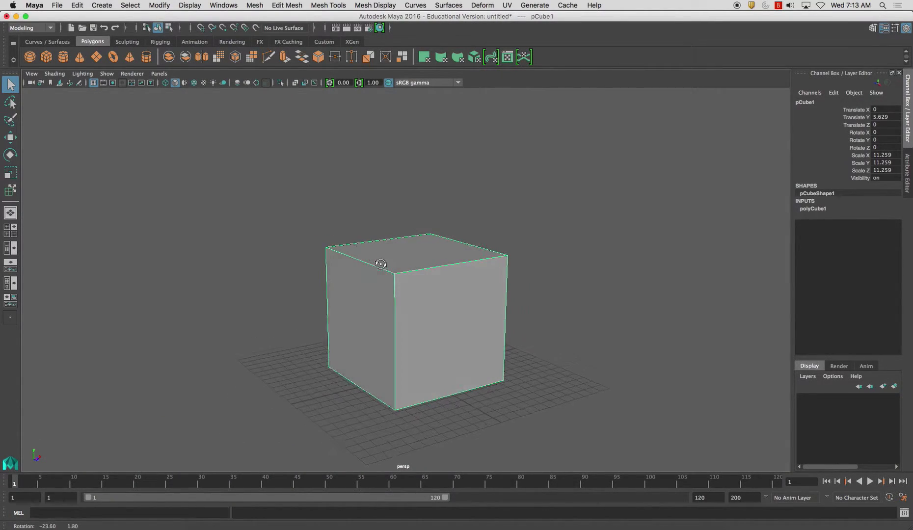
{"action": "right_click", "coordinate": [414, 257]}
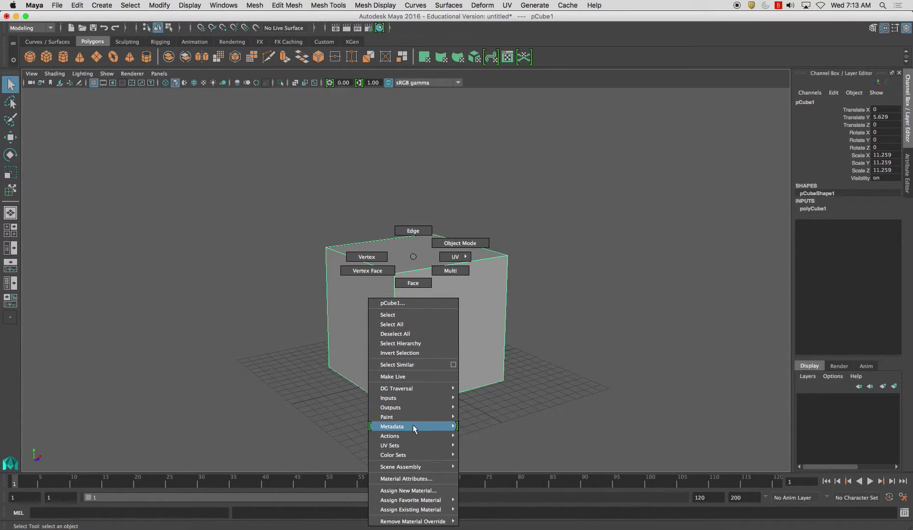
{"action": "left_click", "coordinate": [427, 490]}
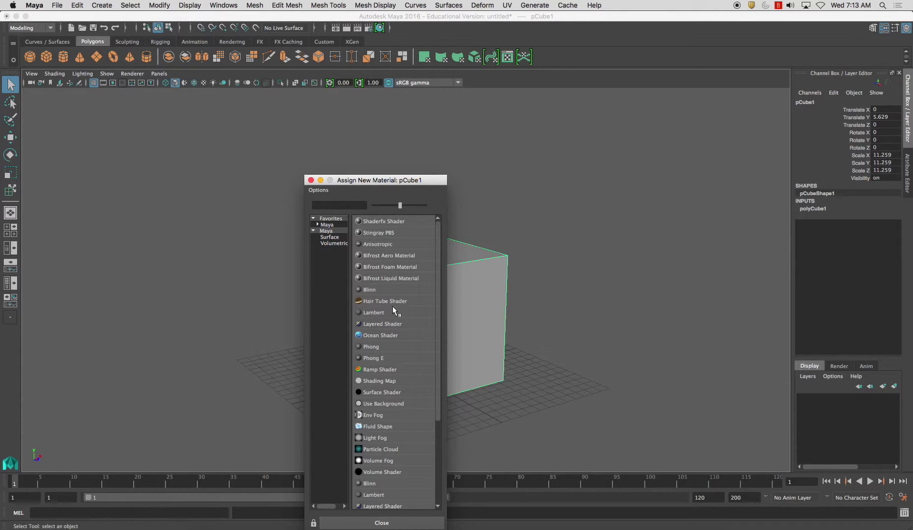
{"action": "left_click", "coordinate": [387, 291]}
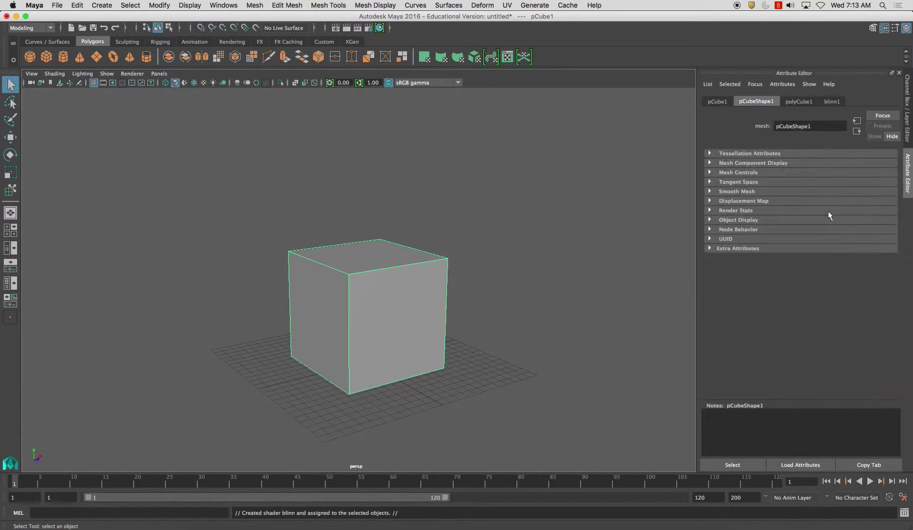
Set the Blinn material's reflectivity to 0, specular roll off to about 0.286 and eccentricity to about 0.133
{"action": "left_click", "coordinate": [832, 101]}
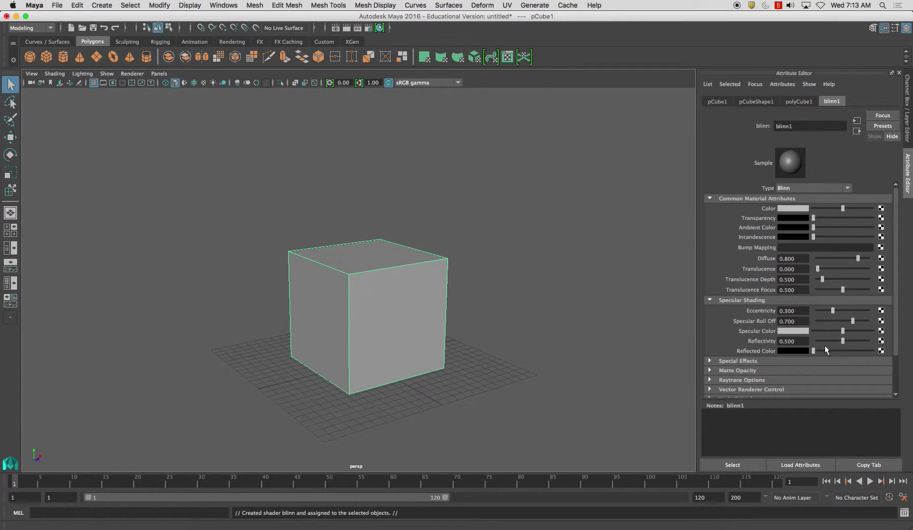
{"action": "left_click_drag", "start_coordinate": [841, 343], "coordinate": [803, 347]}
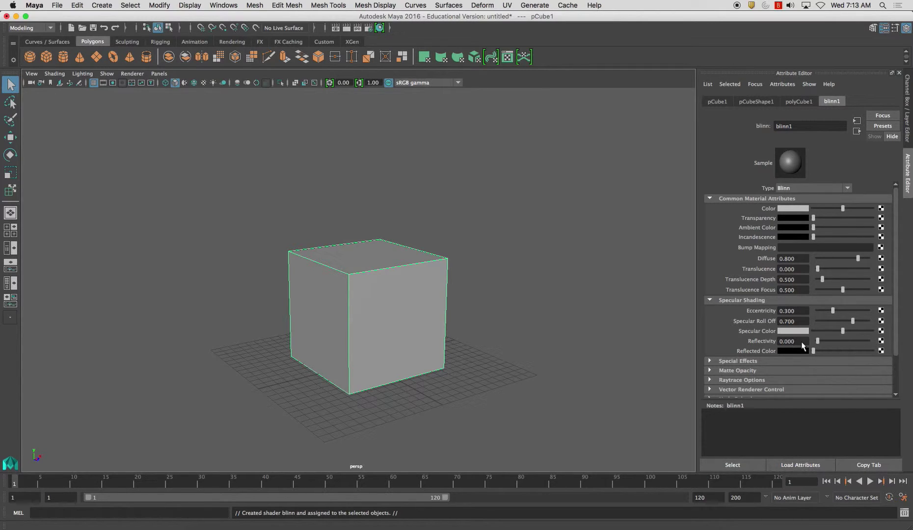
{"action": "mouse_move", "coordinate": [828, 311]}
{"action": "left_mouse_down"}
{"action": "mouse_move", "coordinate": [806, 311]}
{"action": "mouse_move", "coordinate": [833, 323]}
{"action": "left_mouse_up"}
{"action": "left_click", "coordinate": [819, 310]}
{"action": "left_click", "coordinate": [823, 310]}
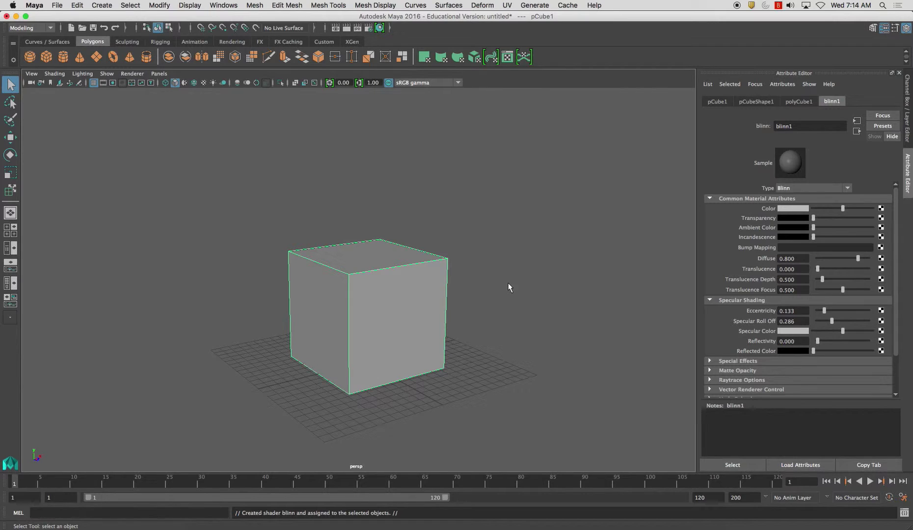
Map a file texture using crate-texture.jpg from the Desktop to the Blinn's color and turn on textured display
{"action": "left_click_drag", "start_coordinate": [362, 281], "coordinate": [417, 266], "text": "alt"}
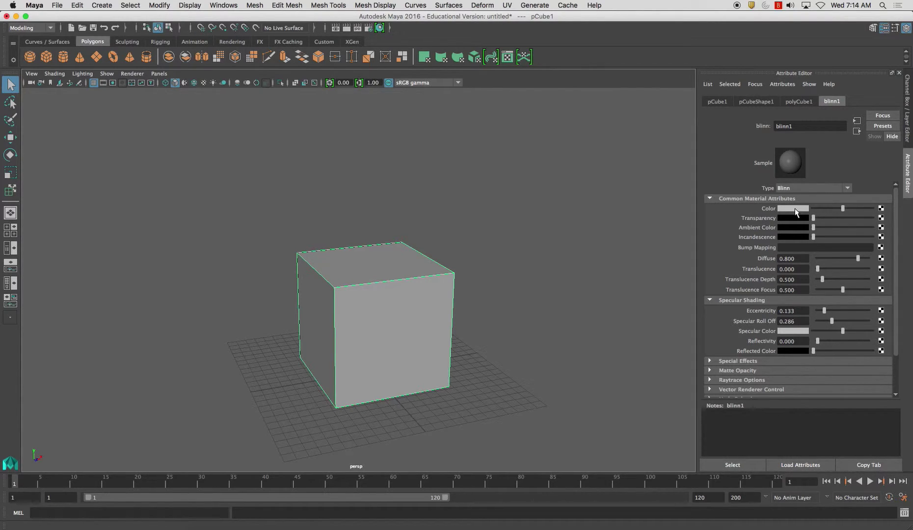
{"action": "left_click", "coordinate": [882, 209]}
{"action": "left_click", "coordinate": [376, 257]}
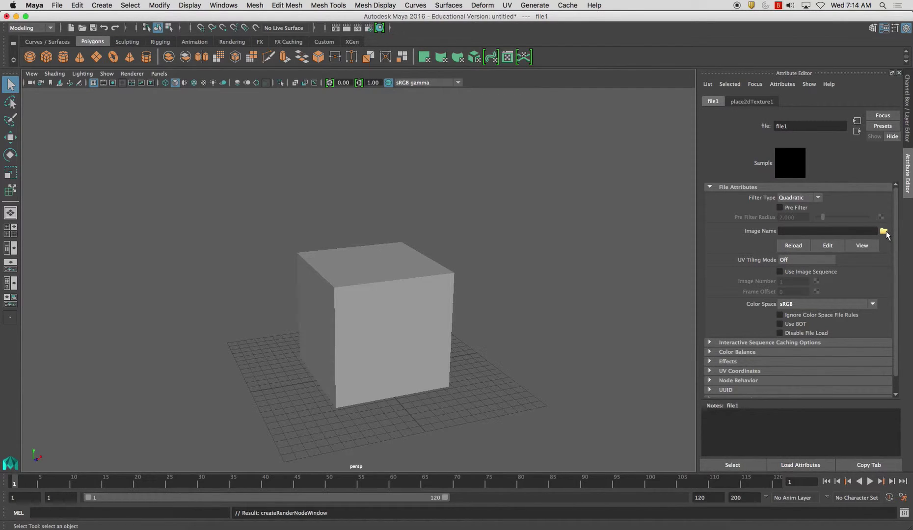
{"action": "left_click", "coordinate": [884, 232]}
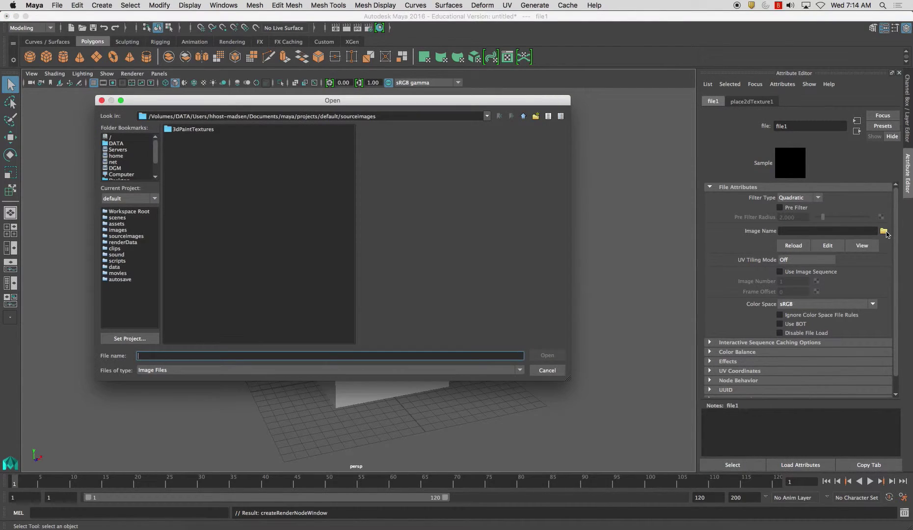
{"action": "left_click", "coordinate": [136, 180]}
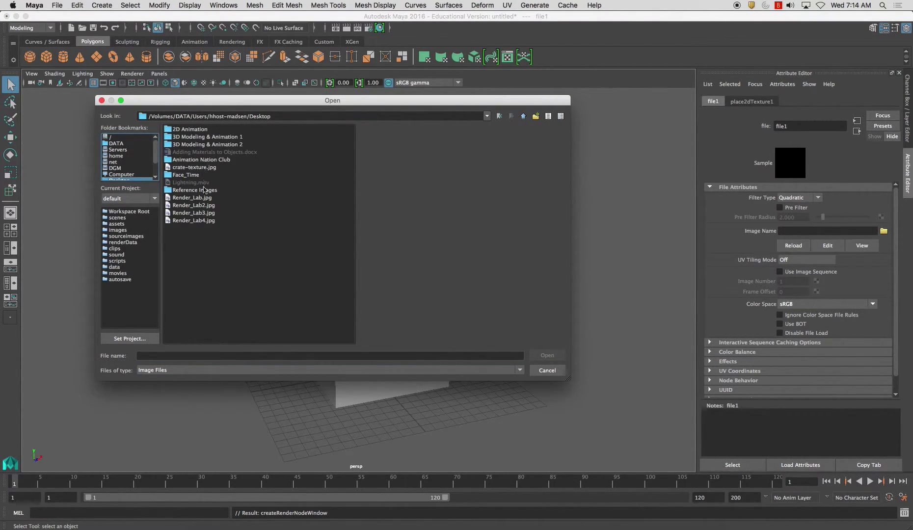
{"action": "left_click", "coordinate": [201, 167]}
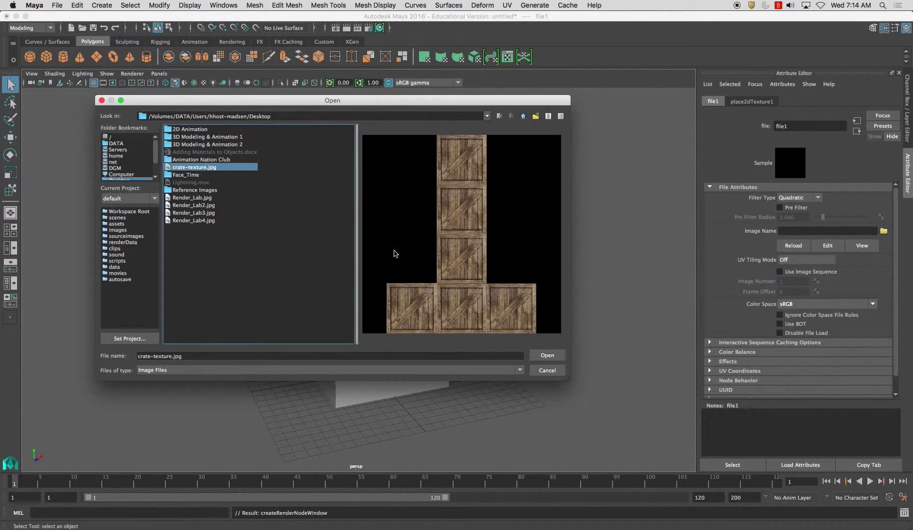
{"action": "left_click", "coordinate": [546, 355]}
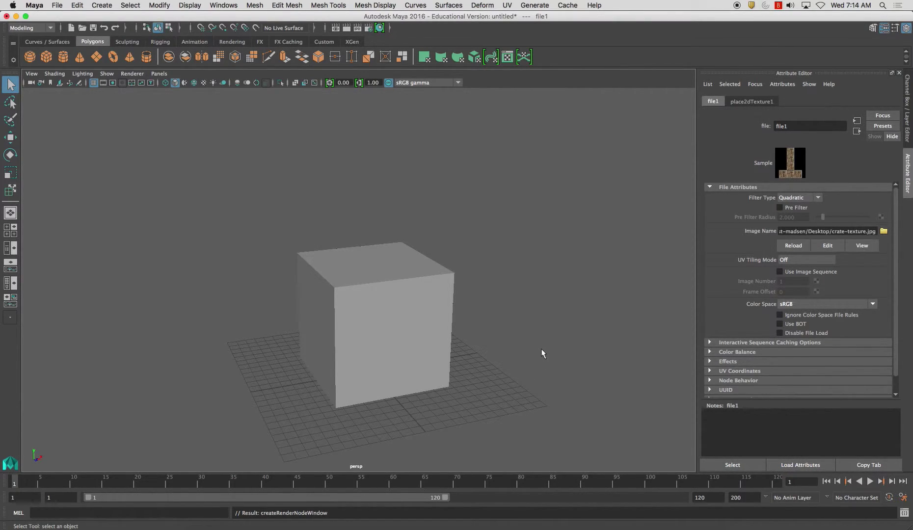
{"action": "key", "text": "6"}
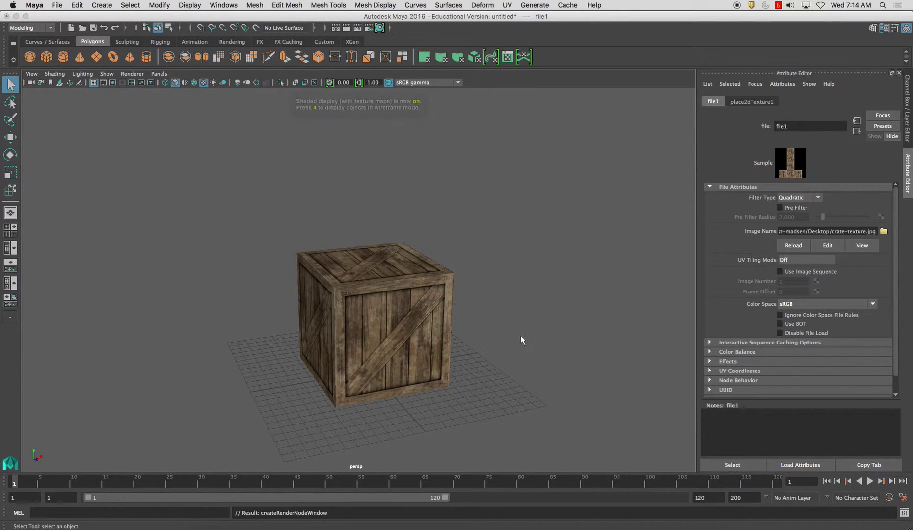
Examine how the crate texture sits on the cube's faces, close up and from several angles
{"action": "left_click_drag", "start_coordinate": [448, 319], "coordinate": [487, 338], "text": "alt"}
{"action": "left_click_drag", "start_coordinate": [388, 324], "coordinate": [450, 280], "text": "alt"}
{"action": "middle_click_drag", "start_coordinate": [449, 281], "coordinate": [433, 318], "text": "alt"}
{"action": "right_click_drag", "start_coordinate": [434, 318], "coordinate": [474, 363], "text": "alt"}
{"action": "left_click_drag", "start_coordinate": [471, 360], "coordinate": [349, 330], "text": "alt"}
{"action": "right_click_drag", "start_coordinate": [477, 358], "coordinate": [469, 344], "text": "alt"}
{"action": "middle_click_drag", "start_coordinate": [469, 344], "coordinate": [456, 319], "text": "alt"}
{"action": "right_click_drag", "start_coordinate": [456, 318], "coordinate": [663, 418], "text": "alt"}
{"action": "right_click_drag", "start_coordinate": [376, 292], "coordinate": [444, 315], "text": "alt"}
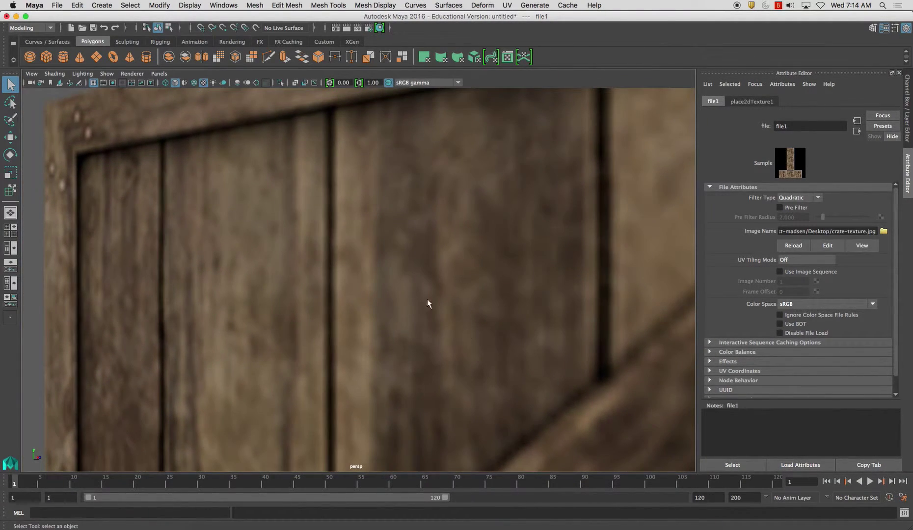
{"action": "right_click_drag", "start_coordinate": [411, 244], "coordinate": [231, 193], "text": "alt"}
{"action": "right_click_drag", "start_coordinate": [456, 256], "coordinate": [369, 220], "text": "alt"}
{"action": "middle_click_drag", "start_coordinate": [453, 249], "coordinate": [434, 230], "text": "alt"}
{"action": "left_click_drag", "start_coordinate": [434, 231], "coordinate": [409, 258], "text": "alt"}
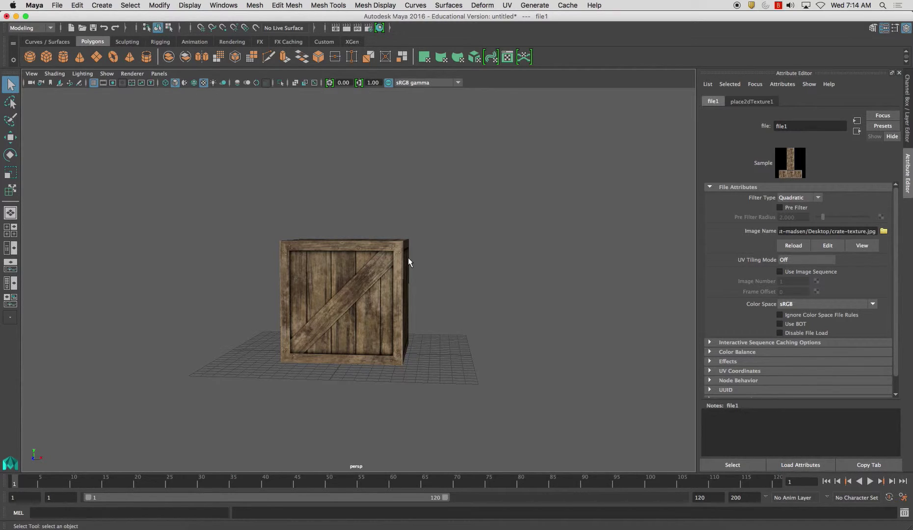
{"action": "left_click_drag", "start_coordinate": [407, 258], "coordinate": [434, 285], "text": "alt"}
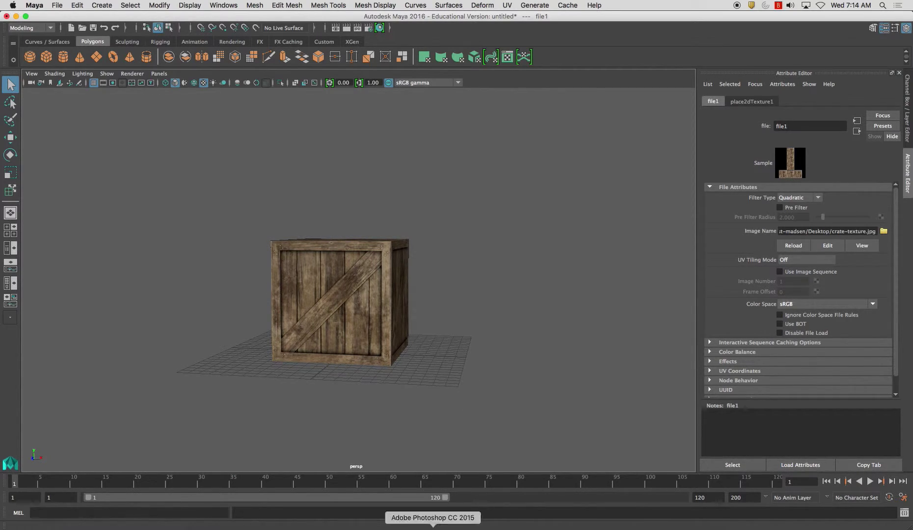
{"action": "left_click", "coordinate": [504, 347]}
{"action": "left_click_drag", "start_coordinate": [504, 348], "coordinate": [437, 369], "text": "alt"}
{"action": "left_click", "coordinate": [409, 309]}
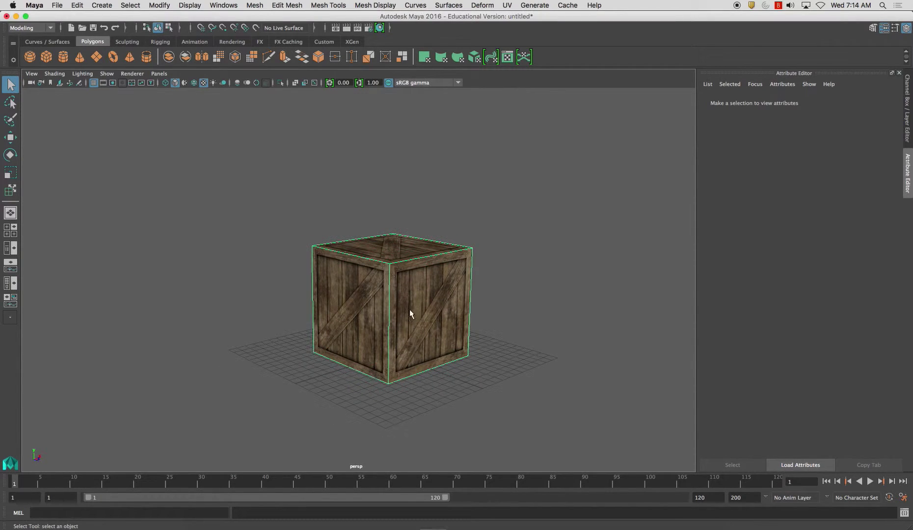
{"action": "middle_click_drag", "start_coordinate": [472, 272], "coordinate": [460, 307], "text": "alt"}
{"action": "left_click_drag", "start_coordinate": [460, 307], "coordinate": [497, 283], "text": "alt"}
{"action": "left_click_drag", "start_coordinate": [386, 269], "coordinate": [469, 377], "text": "alt"}
{"action": "left_click_drag", "start_coordinate": [420, 327], "coordinate": [353, 364], "text": "alt"}
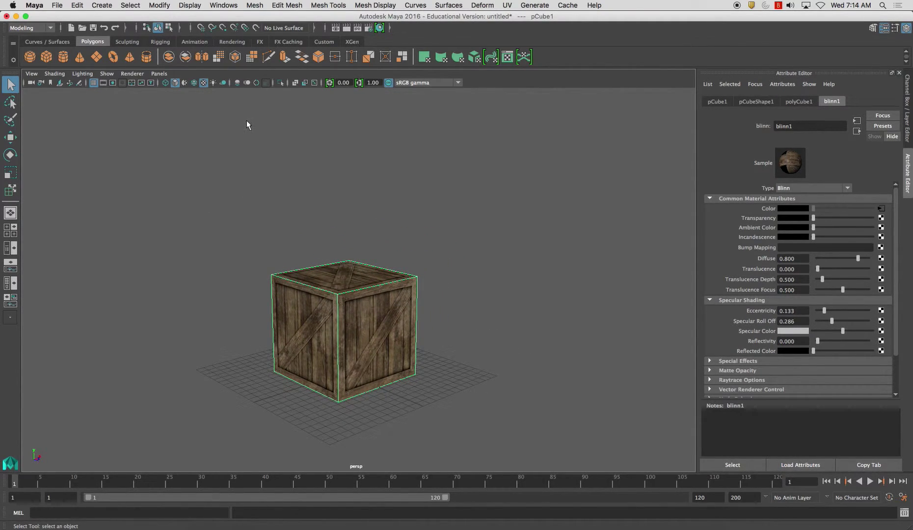
{"action": "left_click", "coordinate": [46, 57]}
{"action": "key", "text": "w"}
{"action": "left_click_drag", "start_coordinate": [381, 366], "coordinate": [505, 346]}
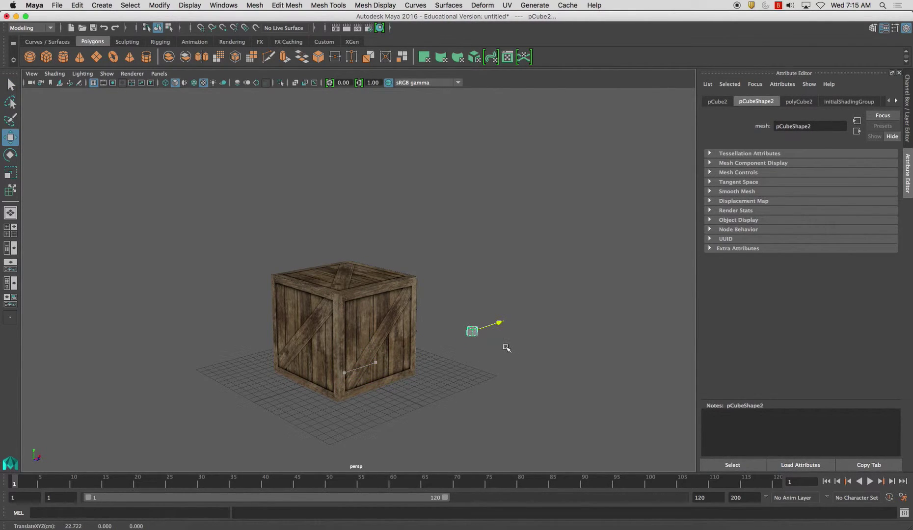
{"action": "key", "text": "Delete"}
Duplicate the textured crate and move the copy about 16 cm along negative X
{"action": "left_click", "coordinate": [376, 348]}
{"action": "key", "text": "super+d"}
{"action": "left_click_drag", "start_coordinate": [378, 363], "coordinate": [261, 380]}
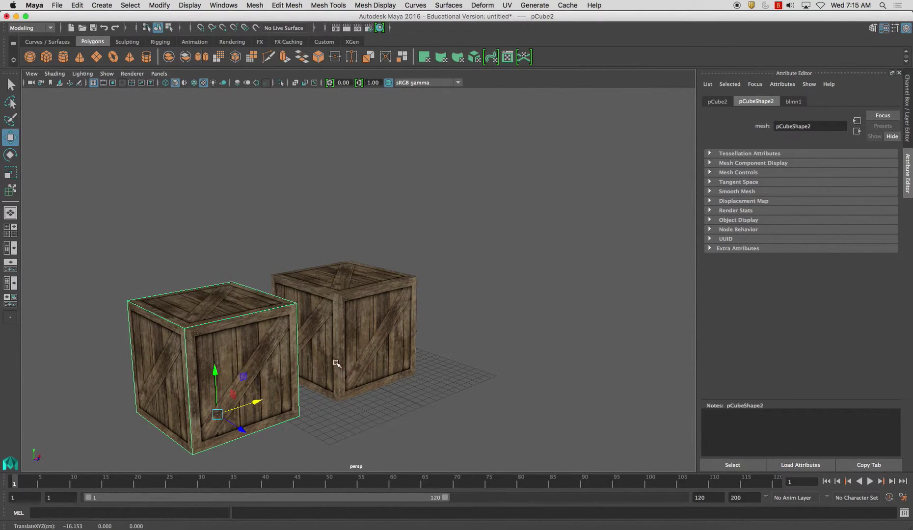
Rename the original crate as Default_Cube_Texture
{"action": "left_click_drag", "start_coordinate": [334, 364], "coordinate": [286, 367], "text": "alt"}
{"action": "middle_click_drag", "start_coordinate": [285, 367], "coordinate": [388, 361], "text": "alt"}
{"action": "scroll", "coordinate": [383, 340], "scroll_direction": "down", "scroll_amount": 2}
{"action": "left_click_drag", "start_coordinate": [383, 340], "coordinate": [337, 317], "text": "alt"}
{"action": "left_click", "coordinate": [336, 242]}
{"action": "left_click", "coordinate": [335, 317]}
{"action": "middle_click_drag", "start_coordinate": [391, 322], "coordinate": [415, 322], "text": "alt"}
{"action": "left_click", "coordinate": [420, 323]}
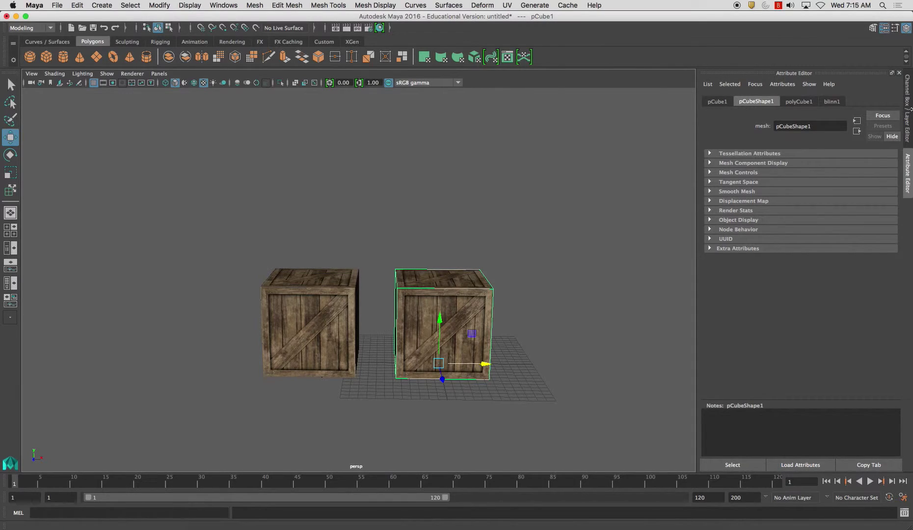
{"action": "key", "text": "ctrl+a"}
{"action": "left_click", "coordinate": [822, 101]}
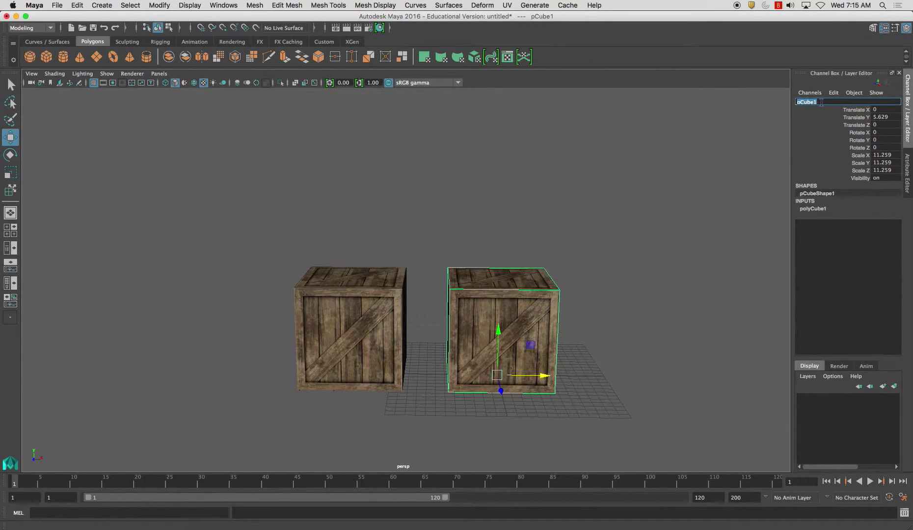
{"action": "type", "text": "Default Cube Texture"}
{"action": "key", "text": "Return"}
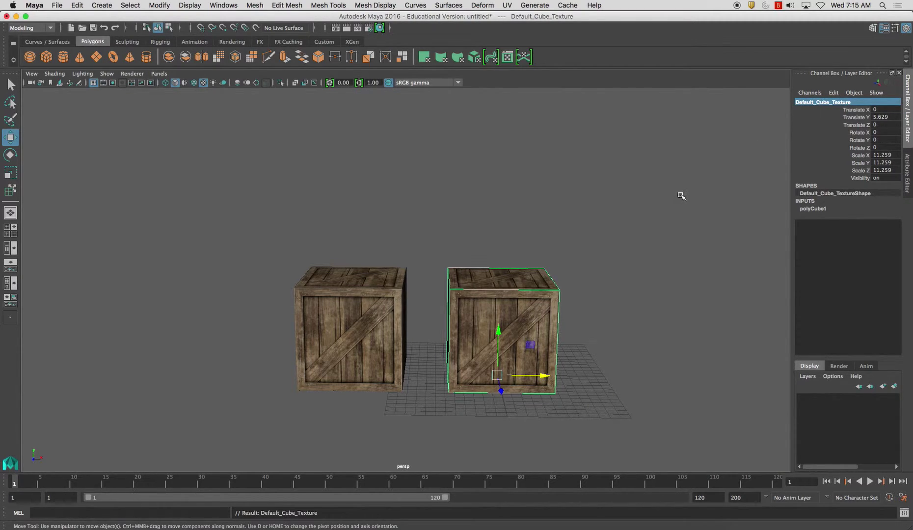
Deselect the crate and examine the textures on both crates from several angles and distances
{"action": "left_click", "coordinate": [605, 266]}
{"action": "left_click_drag", "start_coordinate": [517, 317], "coordinate": [474, 319], "text": "alt"}
{"action": "middle_click_drag", "start_coordinate": [474, 318], "coordinate": [484, 332], "text": "alt"}
{"action": "right_click_drag", "start_coordinate": [484, 333], "coordinate": [499, 365], "text": "alt"}
{"action": "left_click_drag", "start_coordinate": [499, 365], "coordinate": [481, 326], "text": "alt"}
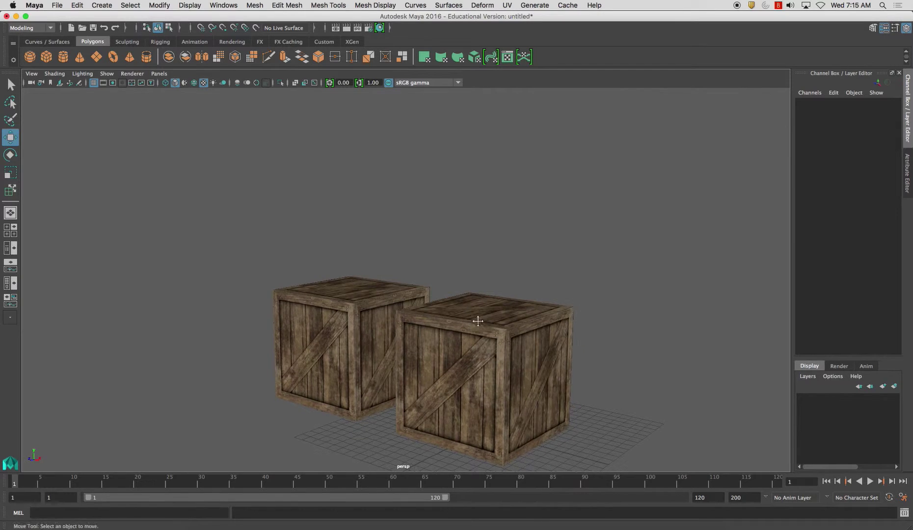
{"action": "right_click_drag", "start_coordinate": [481, 326], "coordinate": [524, 375], "text": "alt"}
{"action": "middle_click_drag", "start_coordinate": [524, 375], "coordinate": [507, 339], "text": "alt"}
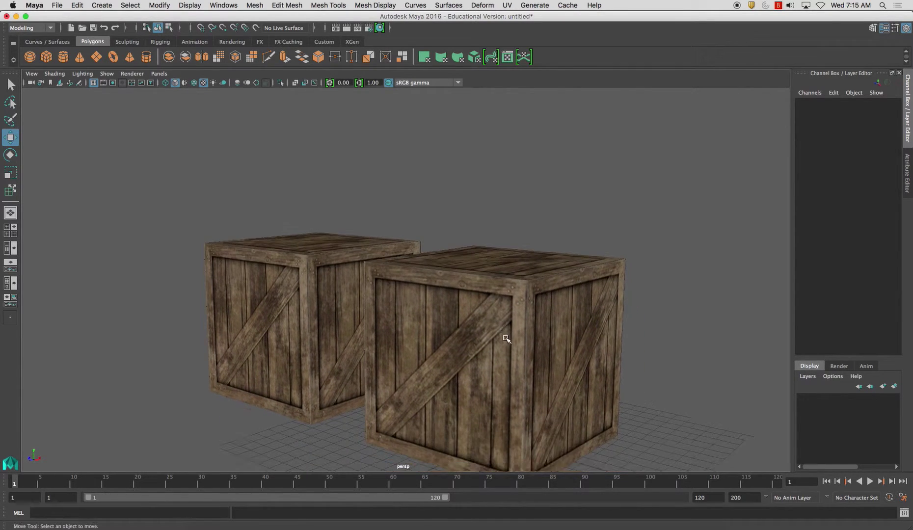
{"action": "right_click_drag", "start_coordinate": [507, 339], "coordinate": [495, 351], "text": "alt"}
{"action": "middle_click_drag", "start_coordinate": [508, 354], "coordinate": [511, 325], "text": "alt"}
{"action": "left_click_drag", "start_coordinate": [473, 350], "coordinate": [463, 367], "text": "alt"}
{"action": "middle_click_drag", "start_coordinate": [463, 368], "coordinate": [516, 392], "text": "alt"}
{"action": "right_click_drag", "start_coordinate": [515, 392], "coordinate": [436, 365], "text": "alt"}
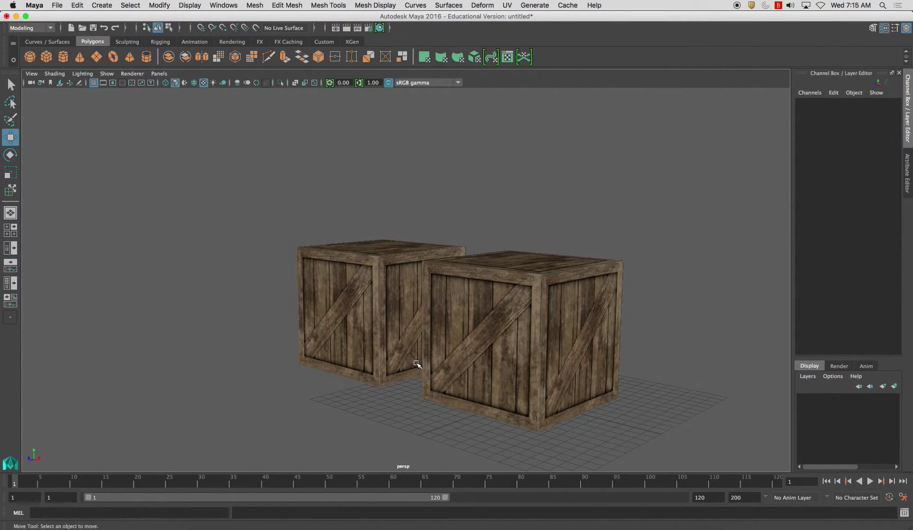
{"action": "left_click_drag", "start_coordinate": [416, 363], "coordinate": [555, 382], "text": "alt"}
{"action": "middle_click_drag", "start_coordinate": [554, 382], "coordinate": [606, 392], "text": "alt"}
{"action": "right_click_drag", "start_coordinate": [605, 392], "coordinate": [496, 360], "text": "alt"}
{"action": "left_click_drag", "start_coordinate": [496, 361], "coordinate": [499, 393], "text": "alt"}
{"action": "left_click", "coordinate": [432, 529]}
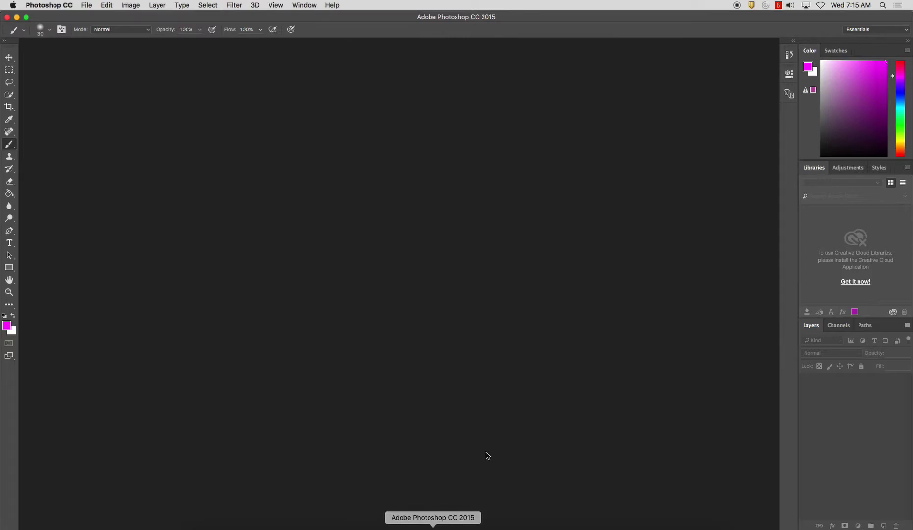
{"action": "left_click", "coordinate": [87, 6]}
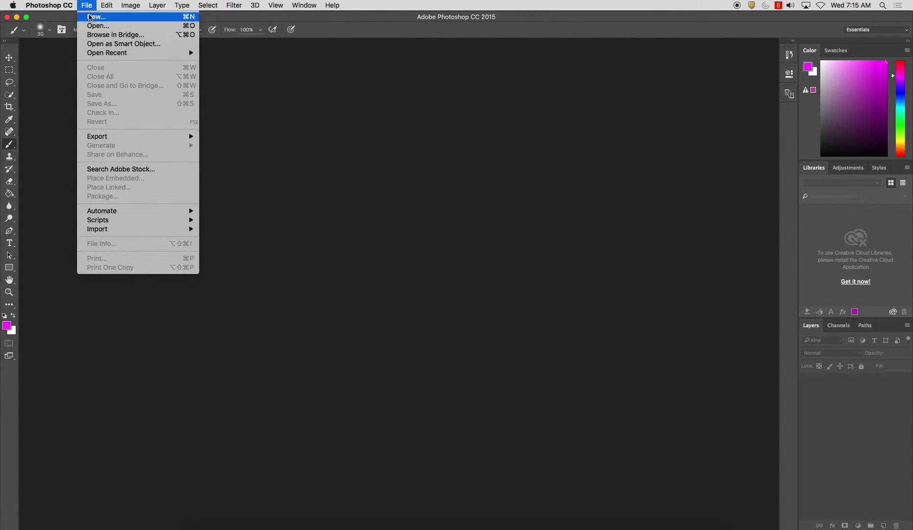
{"action": "left_click", "coordinate": [94, 17]}
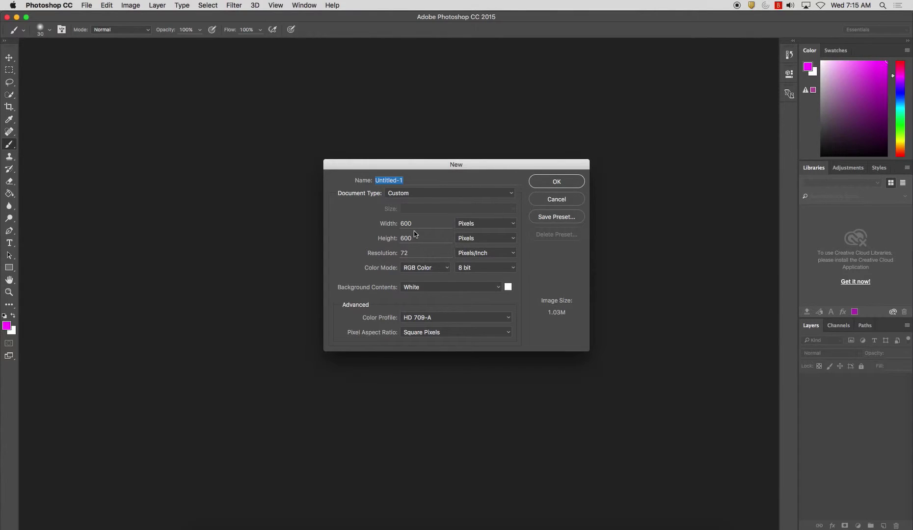
{"action": "left_click", "coordinate": [572, 202]}
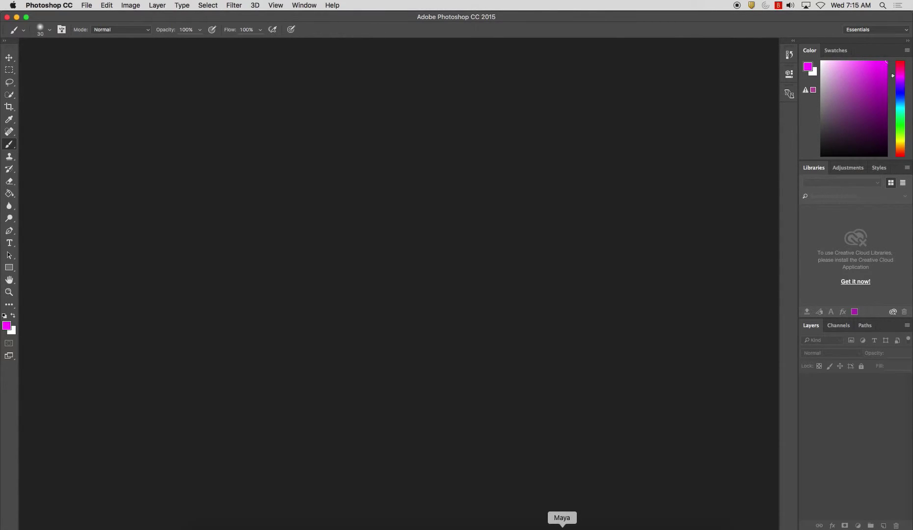
{"action": "left_click", "coordinate": [562, 528]}
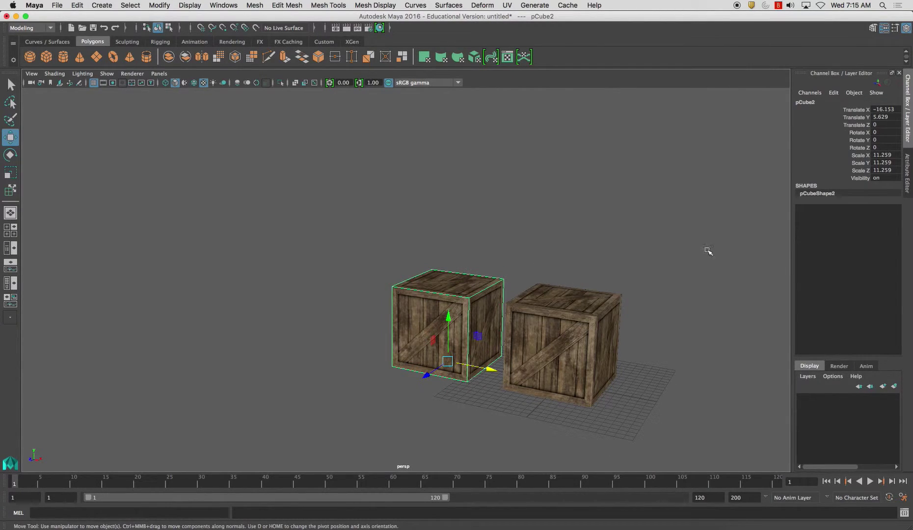
Show the crate copy's attributes and apply an Automatic UV projection to it
{"action": "left_click", "coordinate": [908, 172]}
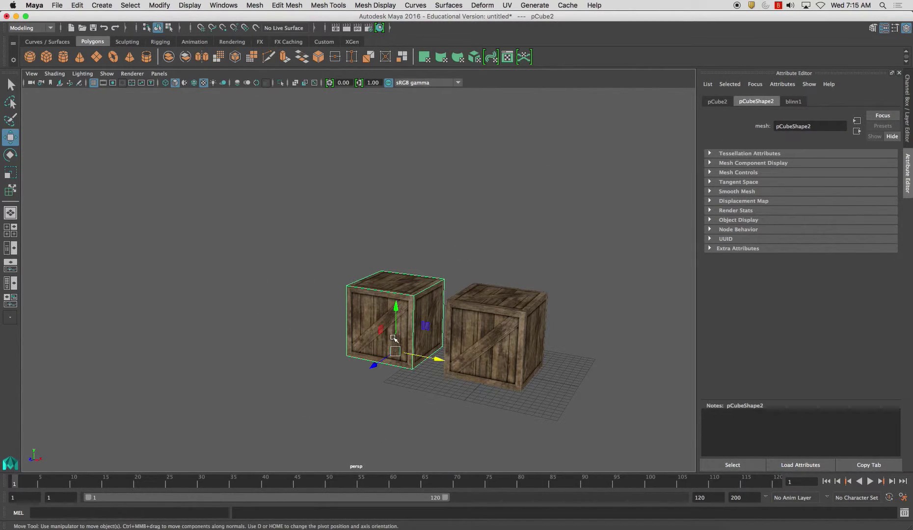
{"action": "left_click_drag", "start_coordinate": [370, 344], "coordinate": [381, 295], "text": "alt"}
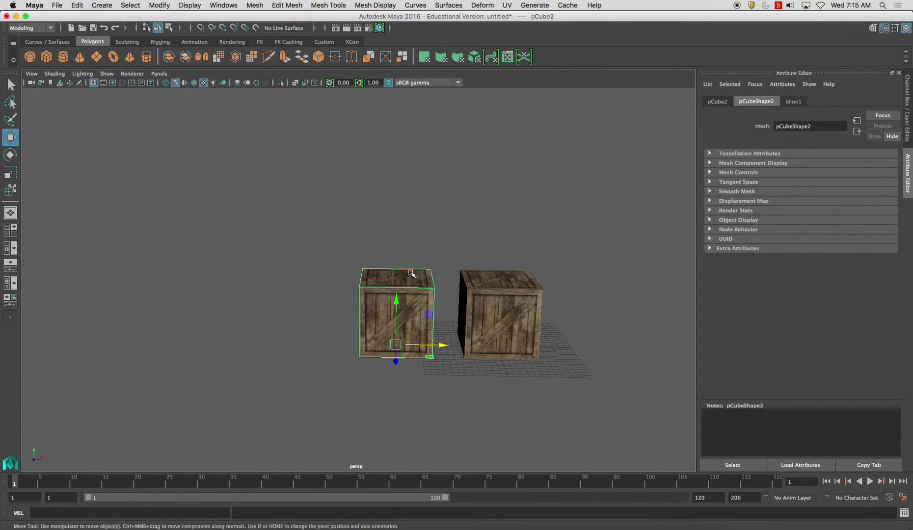
{"action": "right_click_drag", "start_coordinate": [390, 267], "coordinate": [464, 328], "text": "alt"}
{"action": "left_click_drag", "start_coordinate": [464, 328], "coordinate": [386, 321], "text": "alt"}
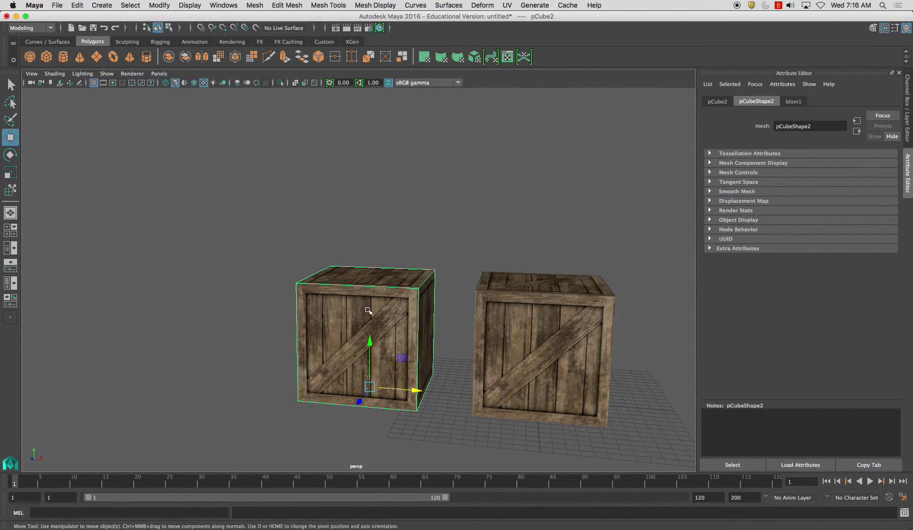
{"action": "key", "text": "space"}
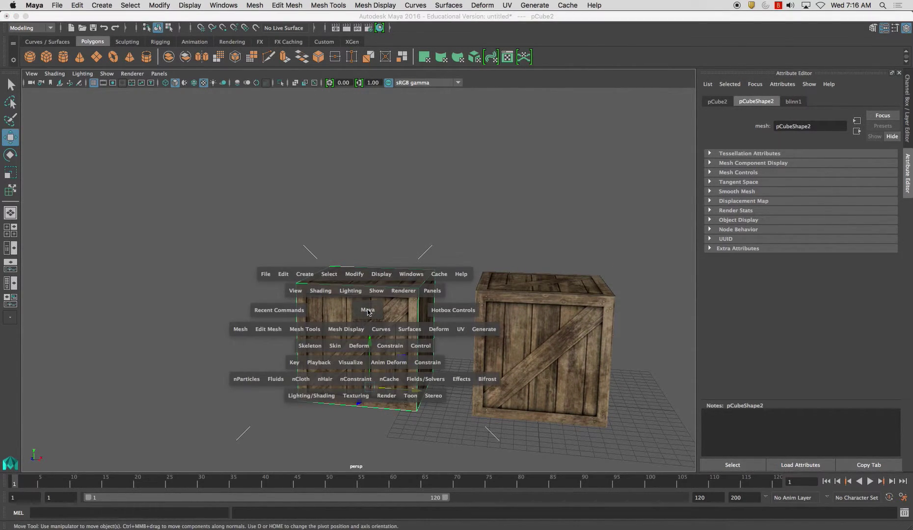
{"action": "left_click", "coordinate": [462, 334]}
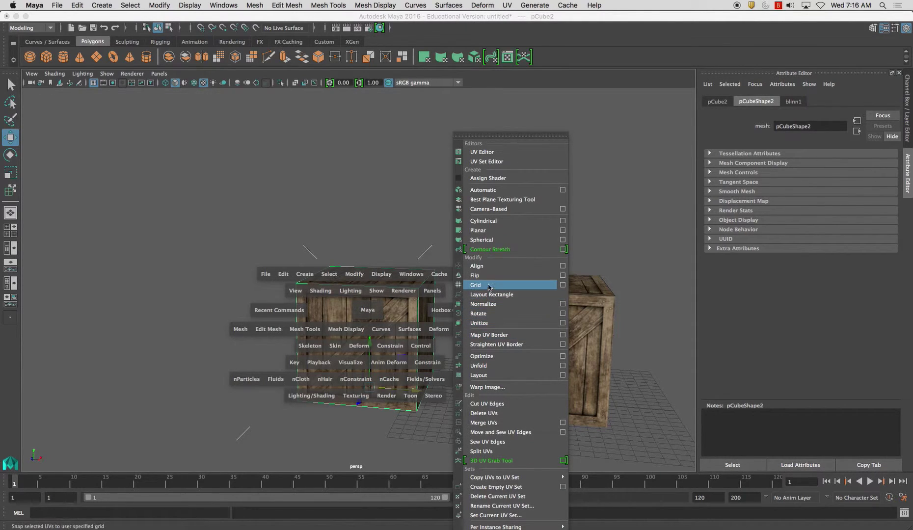
{"action": "left_click", "coordinate": [500, 190]}
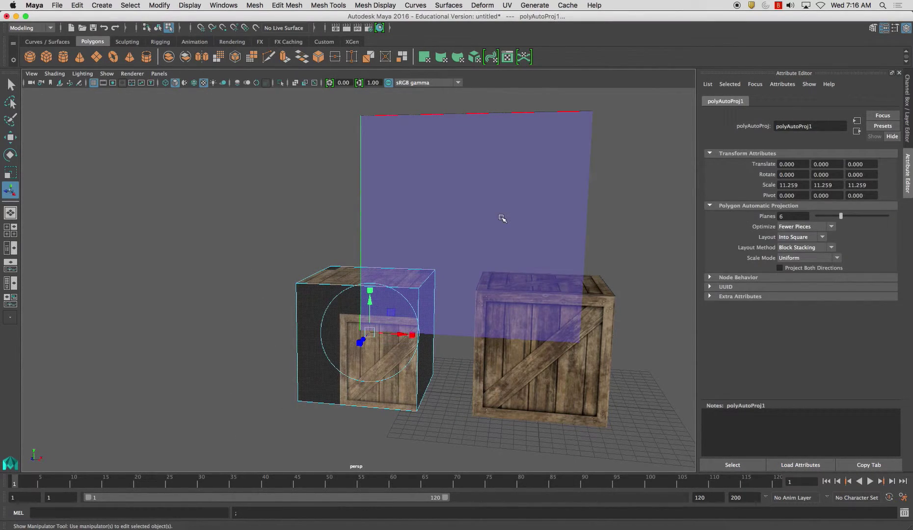
Display the crates shaded without textures and examine the automatic projection planes around the crate copy from several angles and distances
{"action": "left_click_drag", "start_coordinate": [355, 333], "coordinate": [418, 342], "text": "alt"}
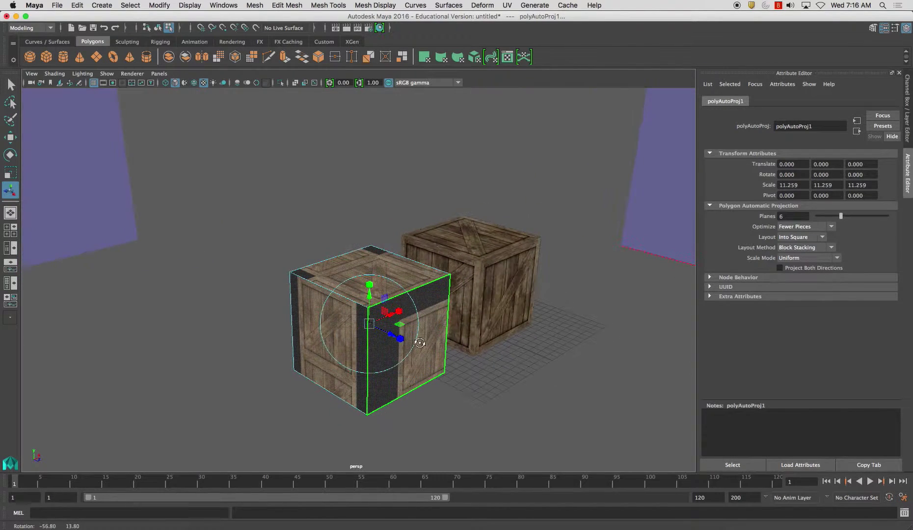
{"action": "key", "text": "5"}
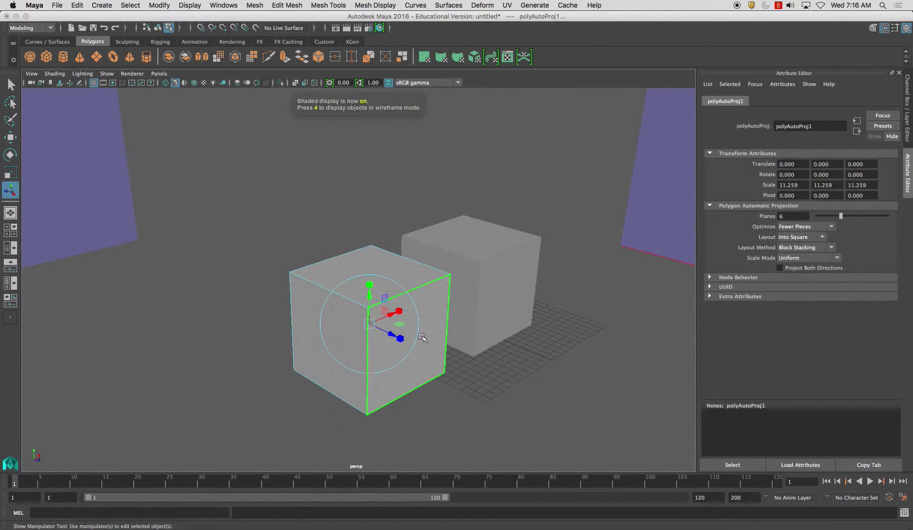
{"action": "scroll", "coordinate": [257, 218], "scroll_direction": "down", "scroll_amount": 10}
{"action": "scroll", "coordinate": [379, 296], "scroll_direction": "down", "scroll_amount": 5}
{"action": "left_click_drag", "start_coordinate": [379, 296], "coordinate": [519, 277], "text": "alt"}
{"action": "left_click_drag", "start_coordinate": [452, 242], "coordinate": [223, 259], "text": "alt"}
{"action": "left_click_drag", "start_coordinate": [412, 228], "coordinate": [351, 192], "text": "alt"}
{"action": "right_click_drag", "start_coordinate": [351, 192], "coordinate": [404, 196], "text": "alt"}
{"action": "middle_click_drag", "start_coordinate": [403, 196], "coordinate": [415, 258], "text": "alt"}
{"action": "right_click_drag", "start_coordinate": [415, 258], "coordinate": [421, 331], "text": "alt"}
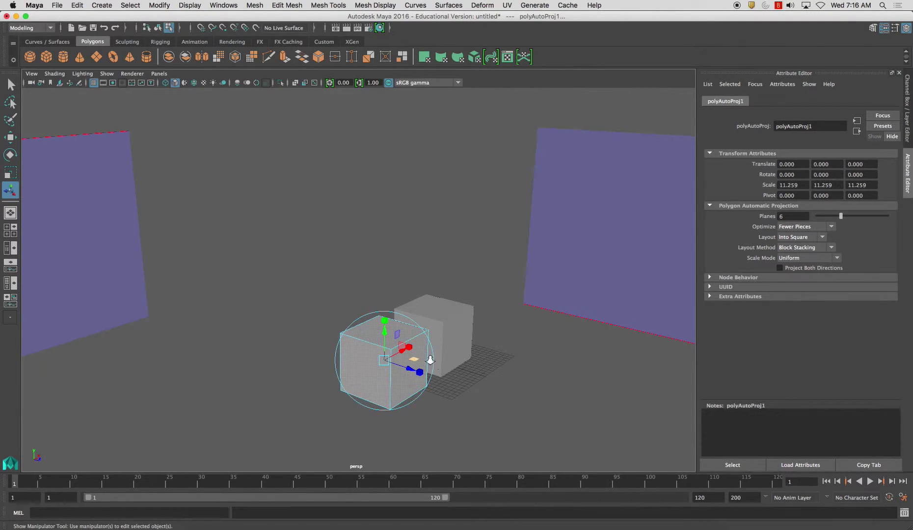
{"action": "right_click_drag", "start_coordinate": [434, 365], "coordinate": [393, 334], "text": "alt"}
{"action": "middle_click_drag", "start_coordinate": [439, 376], "coordinate": [447, 339], "text": "alt"}
{"action": "right_click_drag", "start_coordinate": [446, 339], "coordinate": [372, 289], "text": "alt"}
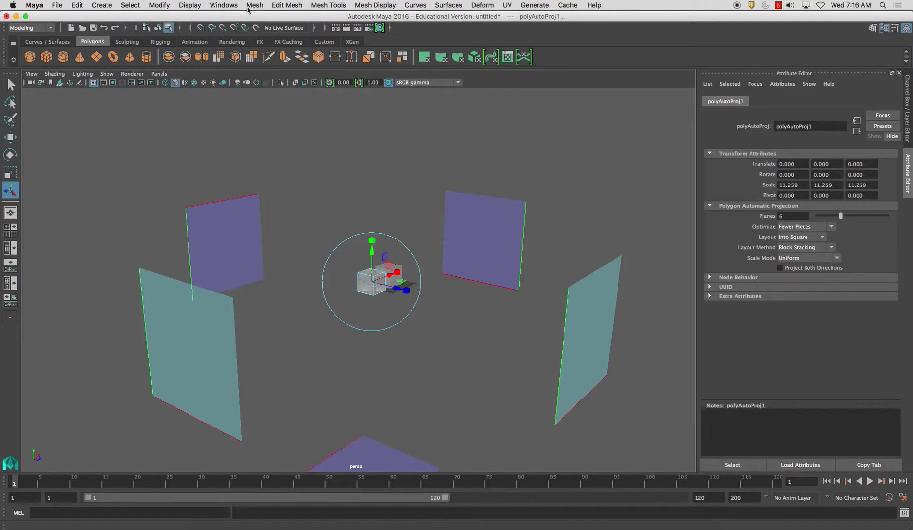
Open the UV Editor for the crate copy and place its window clear of the model
{"action": "left_click", "coordinate": [222, 6]}
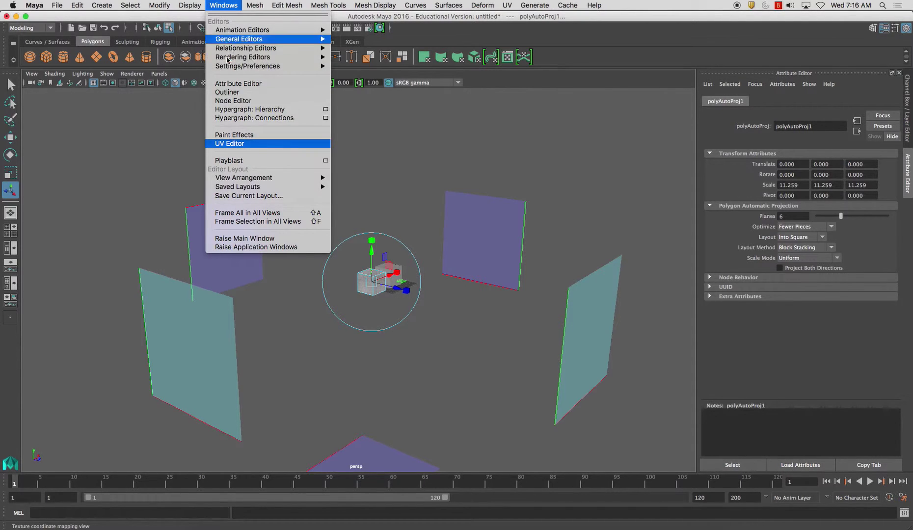
{"action": "left_click", "coordinate": [250, 147]}
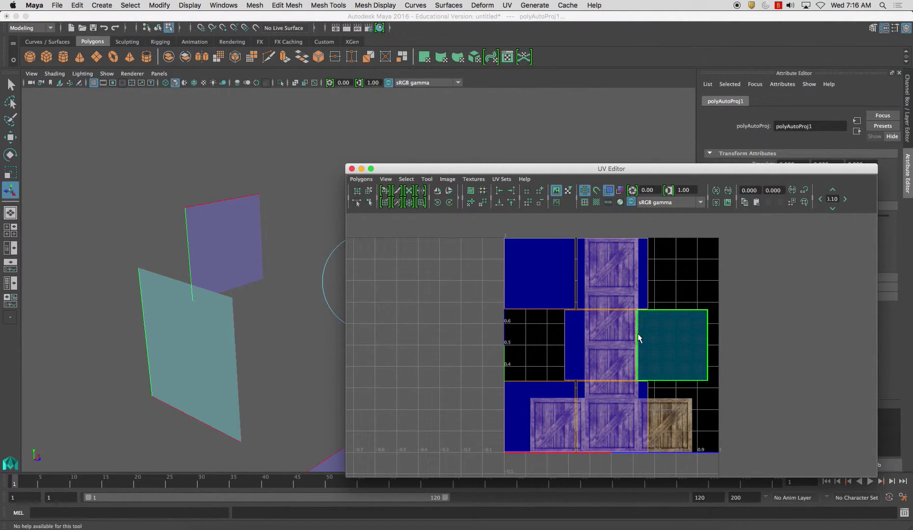
{"action": "left_click_drag", "start_coordinate": [487, 170], "coordinate": [638, 136]}
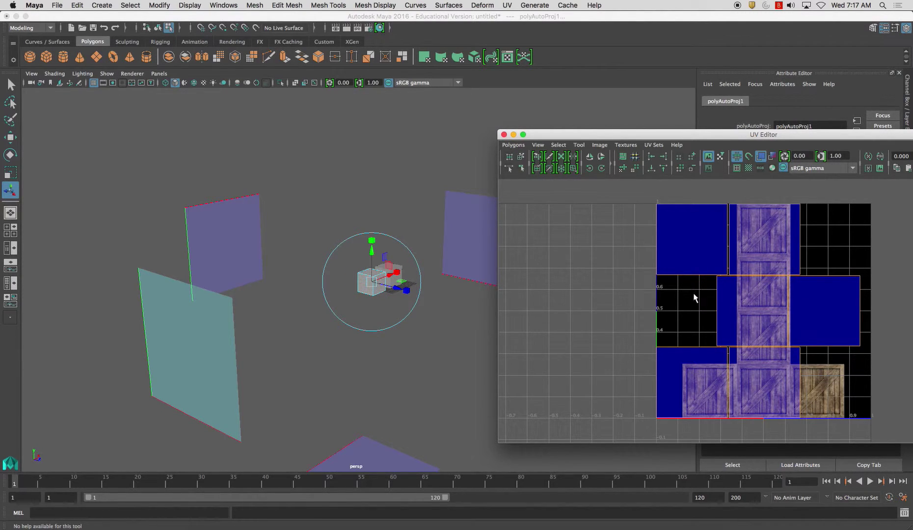
Select all of the crate copy's UV shells with the Move UV Shell Tool, and return the crate to object mode
{"action": "left_click", "coordinate": [521, 156]}
{"action": "left_click", "coordinate": [608, 265]}
{"action": "left_click_drag", "start_coordinate": [610, 196], "coordinate": [883, 443]}
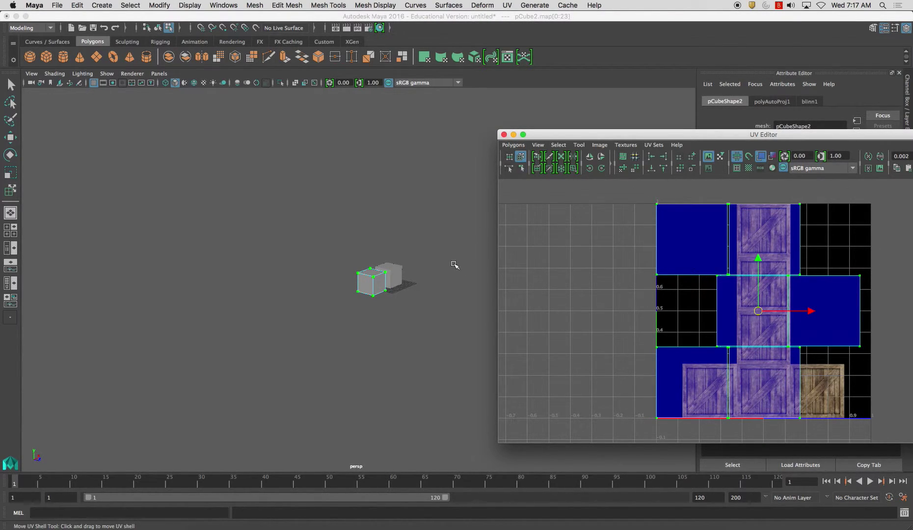
{"action": "left_click_drag", "start_coordinate": [454, 265], "coordinate": [420, 267], "text": "alt"}
{"action": "right_click_drag", "start_coordinate": [420, 267], "coordinate": [435, 333], "text": "alt"}
{"action": "right_click", "coordinate": [289, 263]}
{"action": "right_click_drag", "start_coordinate": [289, 263], "coordinate": [336, 250]}
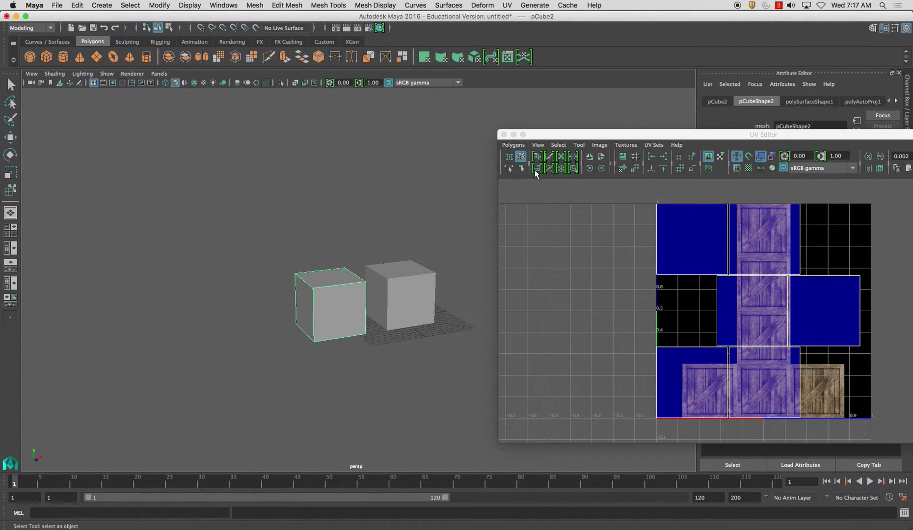
Select all of the crate copy's UV shells with the Move UV Shell Tool and hide the texture image behind them
{"action": "left_click_drag", "start_coordinate": [572, 137], "coordinate": [387, 123]}
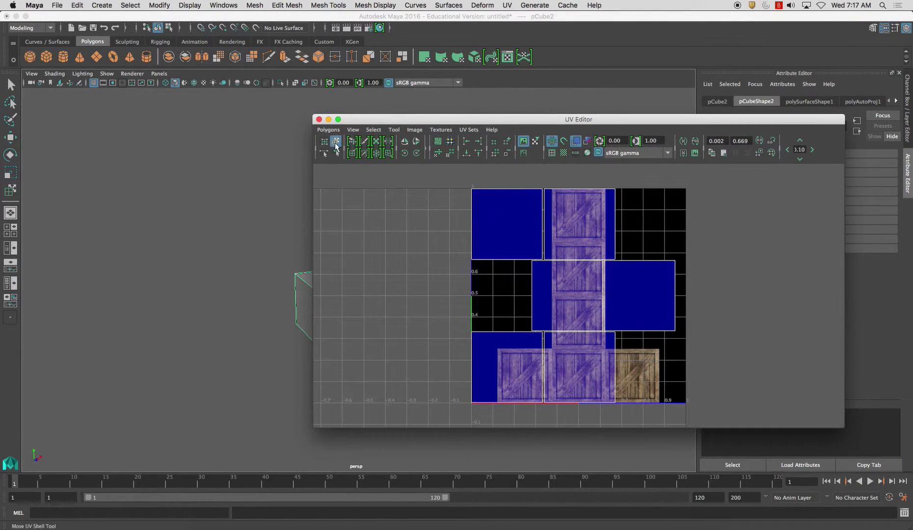
{"action": "left_click", "coordinate": [335, 142]}
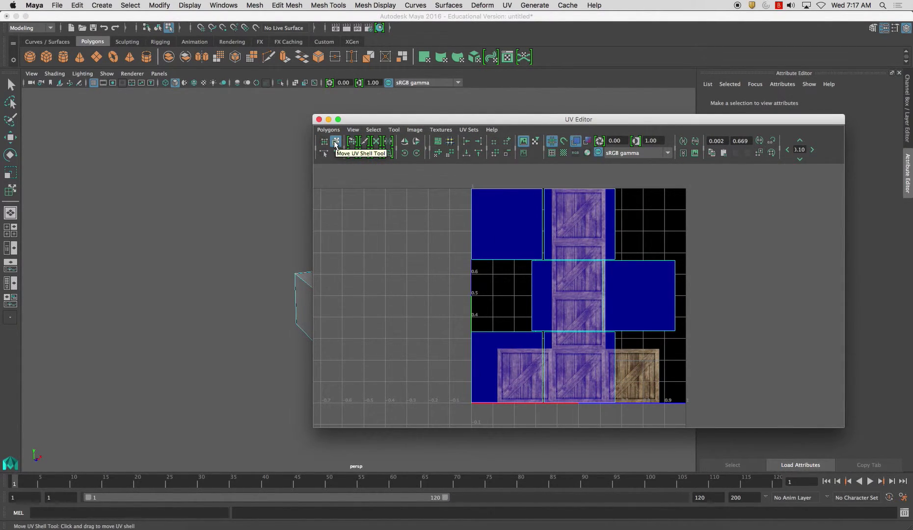
{"action": "left_click_drag", "start_coordinate": [448, 175], "coordinate": [711, 426]}
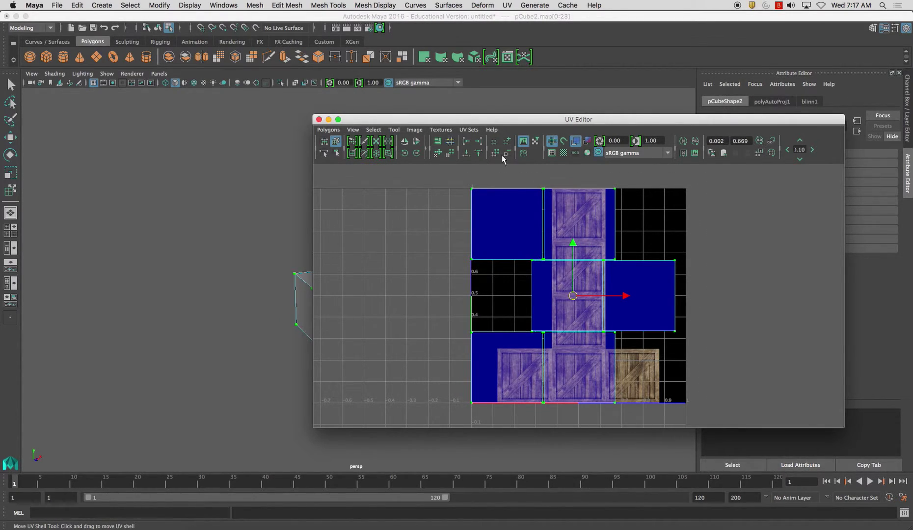
{"action": "left_click", "coordinate": [531, 142]}
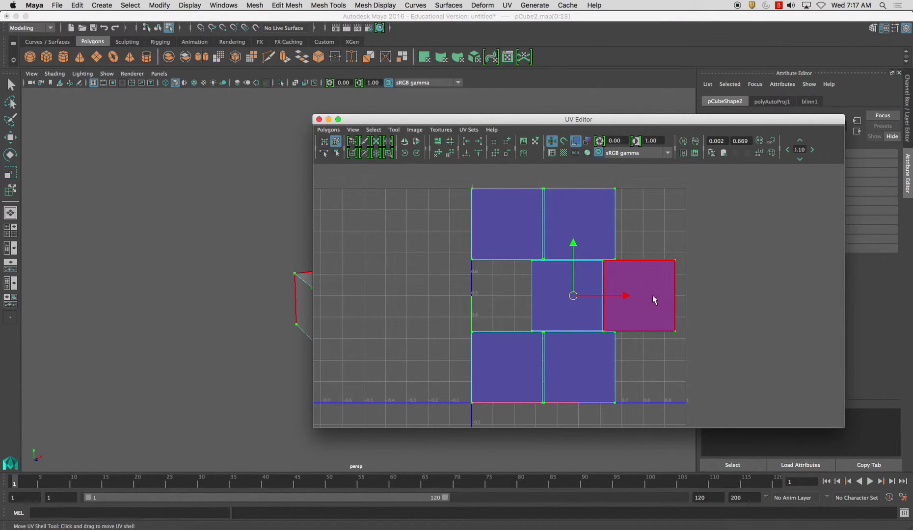
Set up a UV Snapshot of the selected shells at 1024 by 1024 in Targa format
{"action": "left_click", "coordinate": [326, 130]}
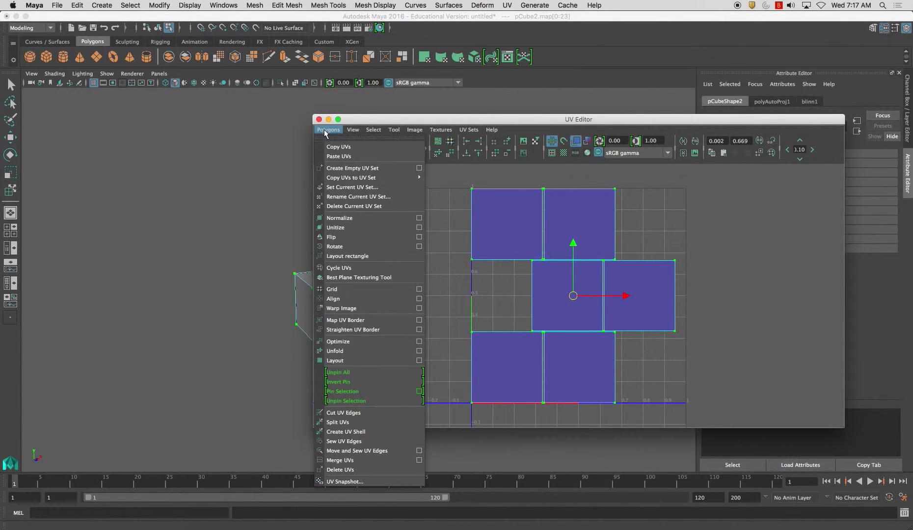
{"action": "left_click", "coordinate": [363, 484]}
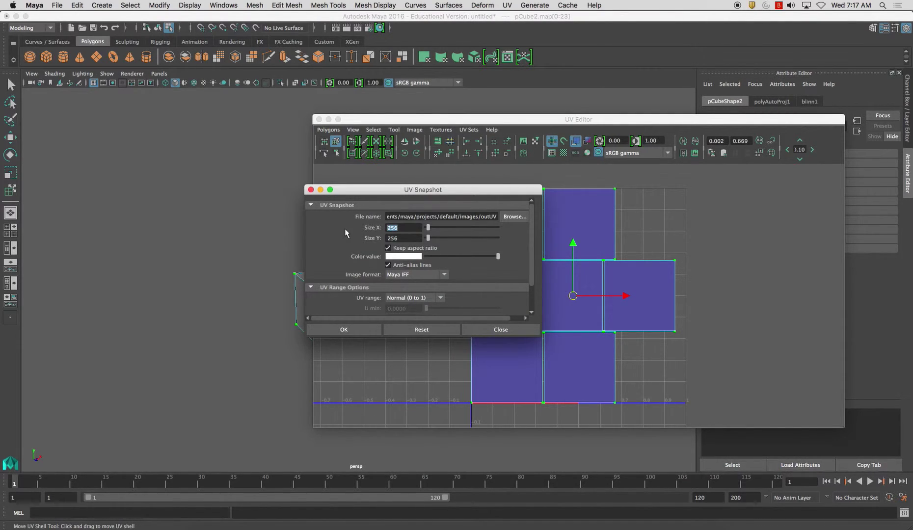
{"action": "type", "text": "1024"}
{"action": "key", "text": "Tab"}
{"action": "left_click", "coordinate": [396, 275]}
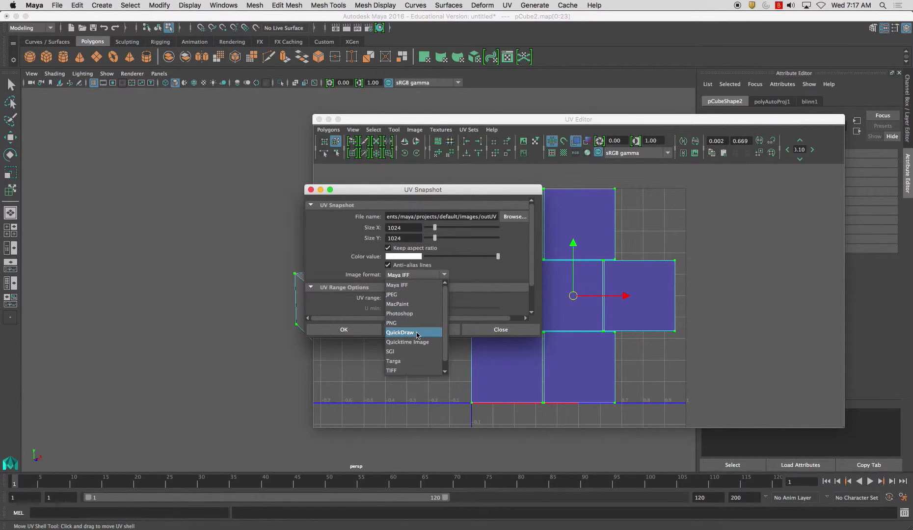
{"action": "left_click", "coordinate": [411, 361]}
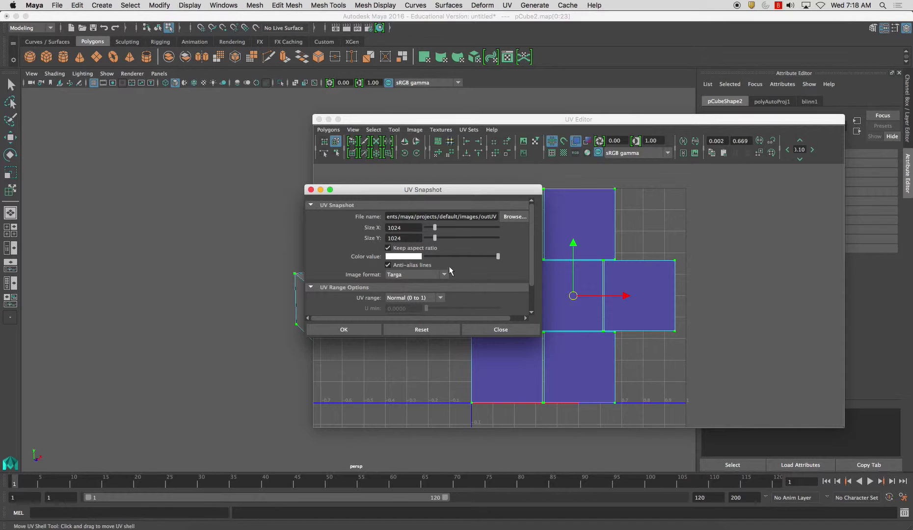
Set the UV snapshot's output file to UV_Crate_Example on the Desktop
{"action": "left_click", "coordinate": [513, 217]}
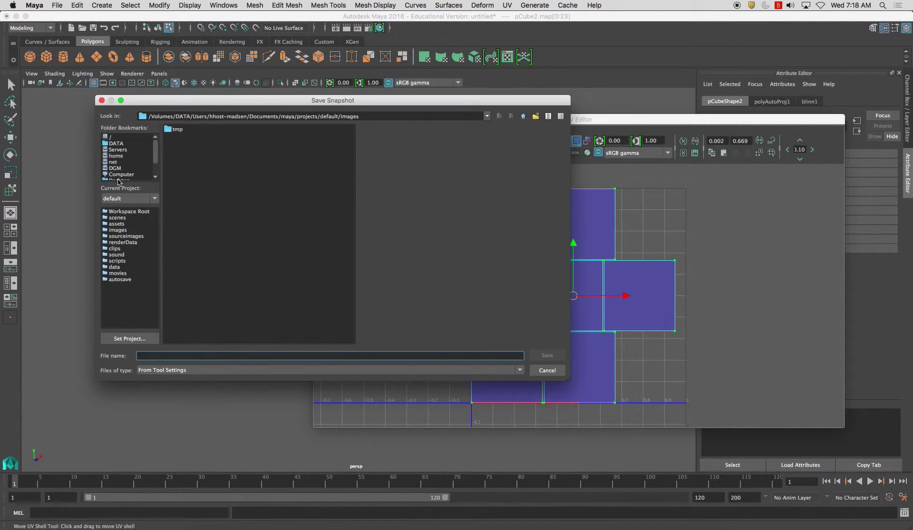
{"action": "left_click", "coordinate": [555, 372]}
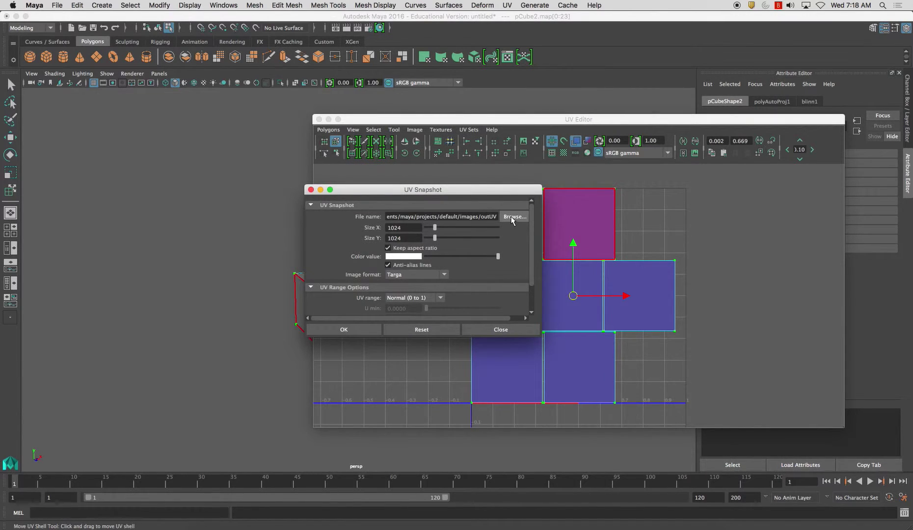
{"action": "left_click", "coordinate": [512, 218]}
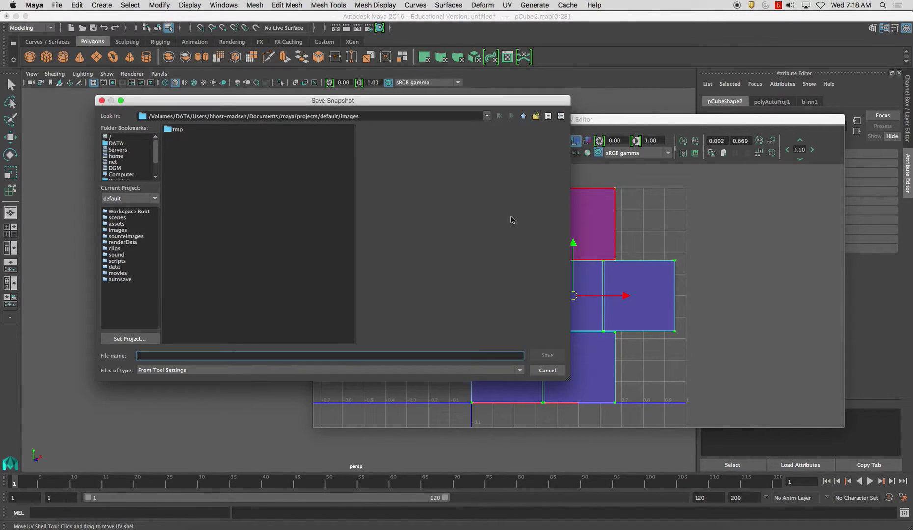
{"action": "left_click", "coordinate": [126, 181]}
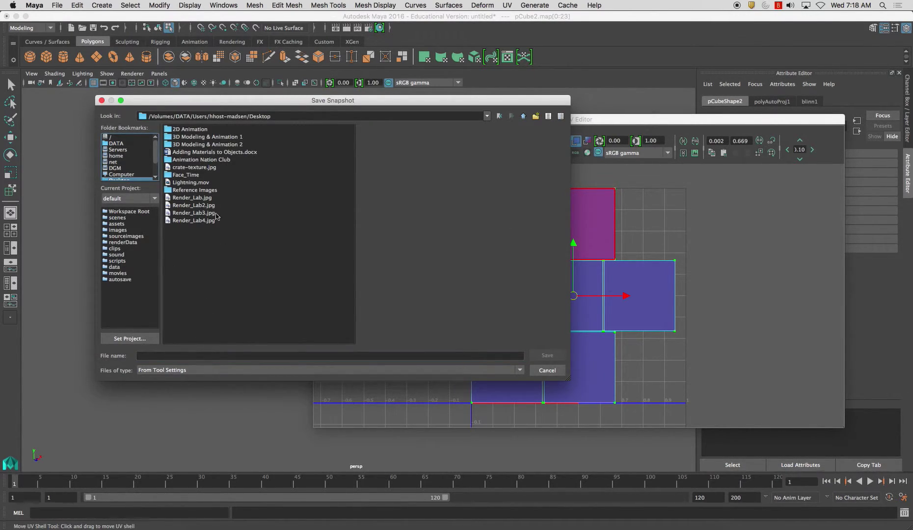
{"action": "left_click", "coordinate": [219, 359]}
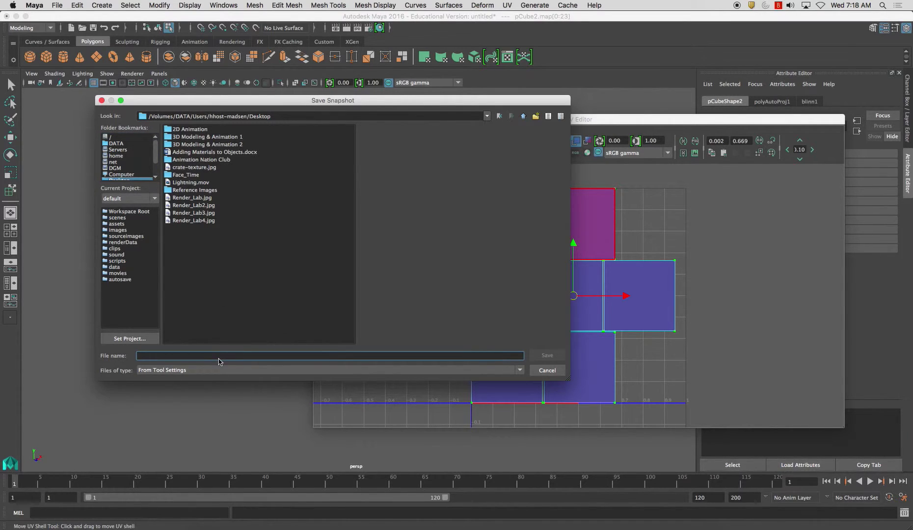
{"action": "type", "text": "UV_Crate_Example"}
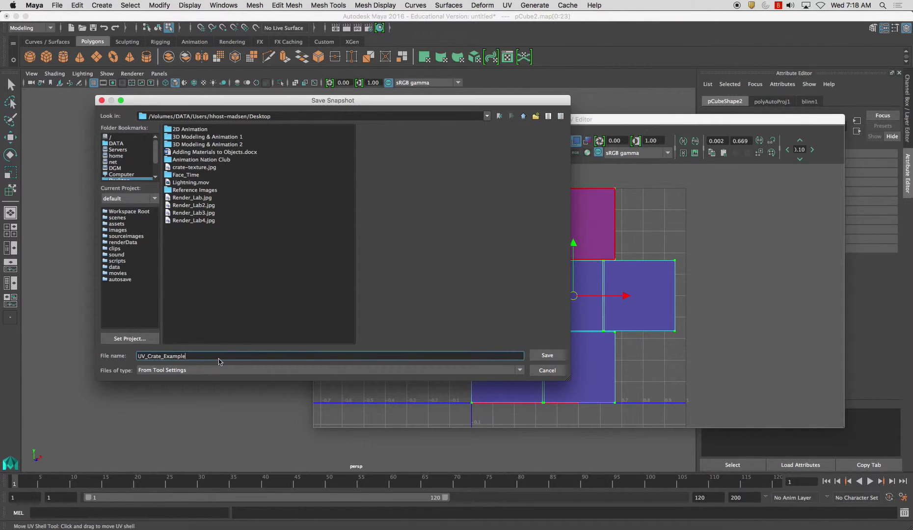
{"action": "left_click", "coordinate": [547, 354]}
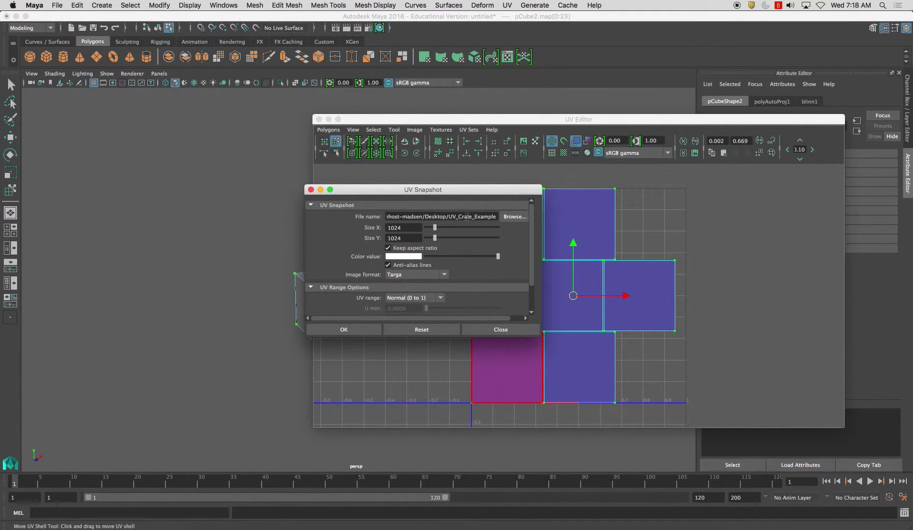
Export the crate copy's UV_Crate_Example snapshot and open the UV Snapshot settings for another export
{"action": "left_click", "coordinate": [353, 329]}
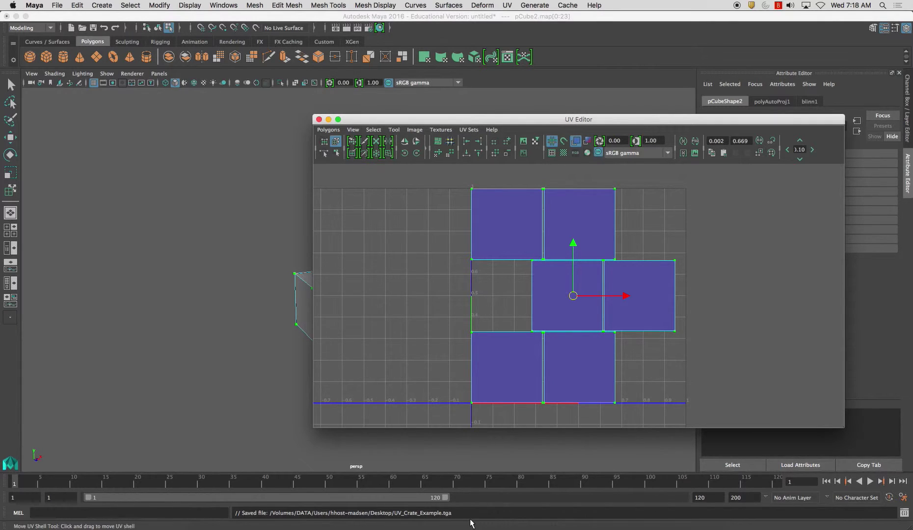
{"action": "left_click", "coordinate": [334, 132]}
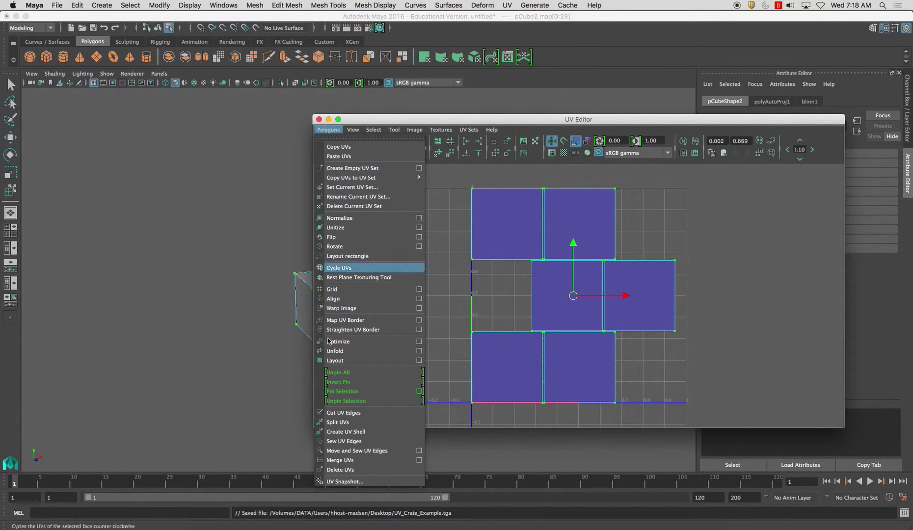
{"action": "left_click", "coordinate": [345, 481]}
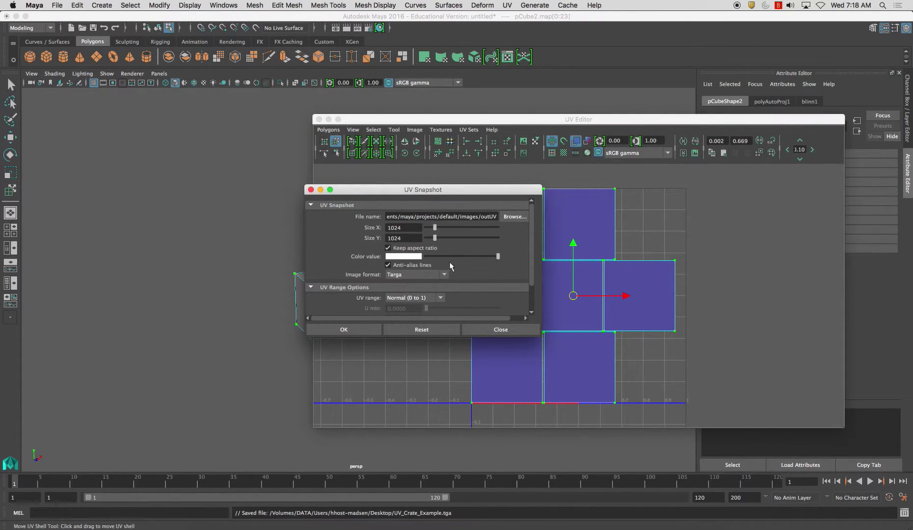
Set the new UV snapshot's output file to UV_Map_Crate.tga on the Desktop, basing the name on the existing UV_Crate_Example.tga
{"action": "left_click", "coordinate": [514, 217]}
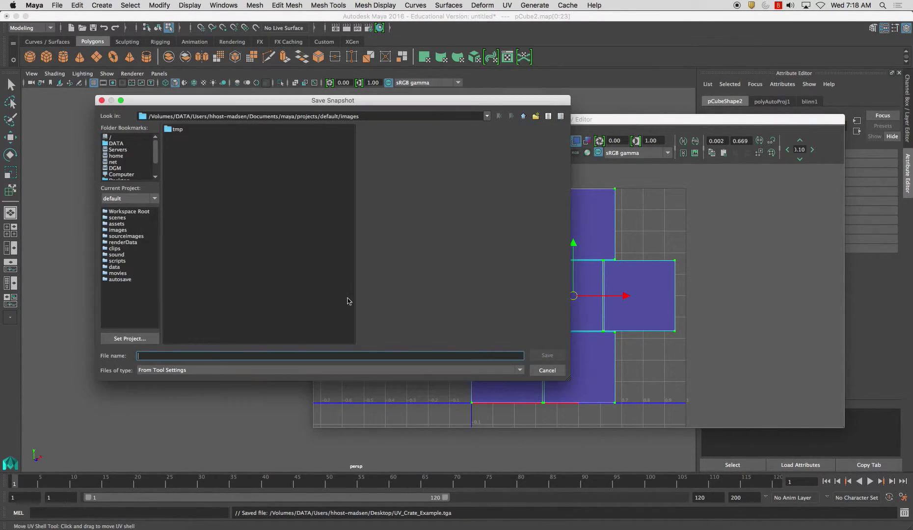
{"action": "left_click", "coordinate": [116, 180]}
{"action": "left_click", "coordinate": [199, 228]}
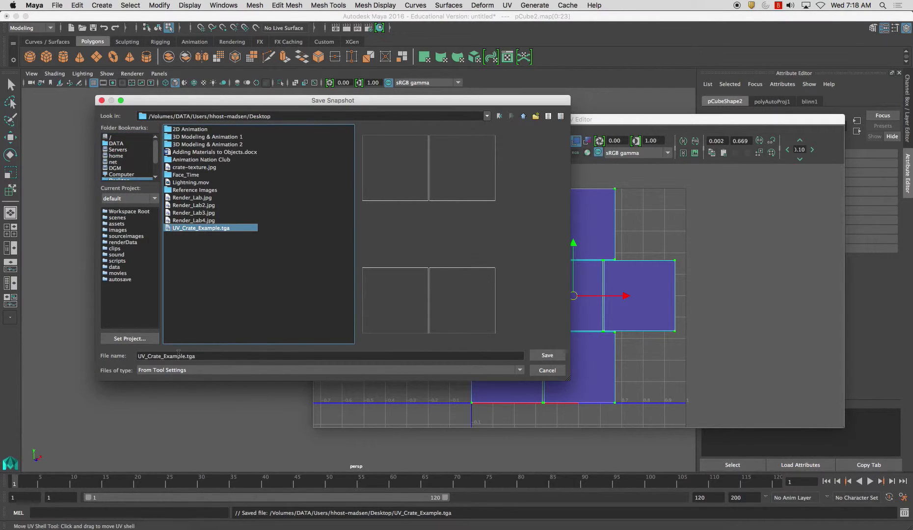
{"action": "left_click_drag", "start_coordinate": [185, 356], "coordinate": [167, 357]}
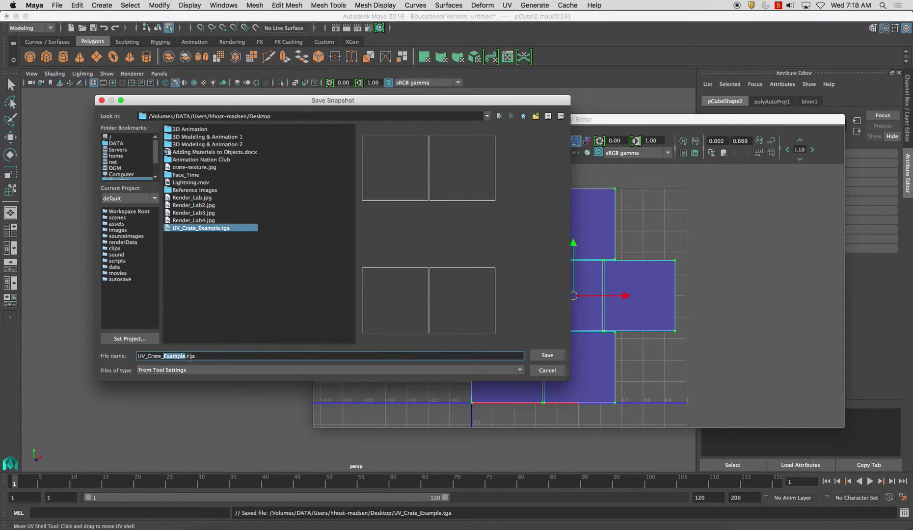
{"action": "key", "text": "BackSpace"}
{"action": "key", "text": "BackSpace"}
{"action": "key", "text": "BackSpace"}
{"action": "key", "text": "BackSpace"}
{"action": "key", "text": "BackSpace"}
{"action": "key", "text": "BackSpace"}
{"action": "key", "text": "BackSpace"}
{"action": "type", "text": "Map_Crate"}
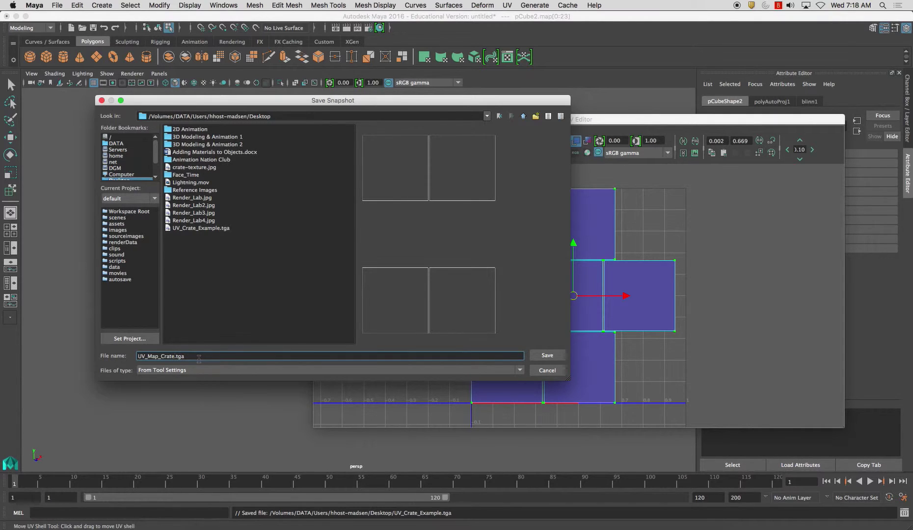
{"action": "left_click_drag", "start_coordinate": [189, 357], "coordinate": [176, 356]}
{"action": "key", "text": "BackSpace"}
{"action": "left_click", "coordinate": [532, 356]}
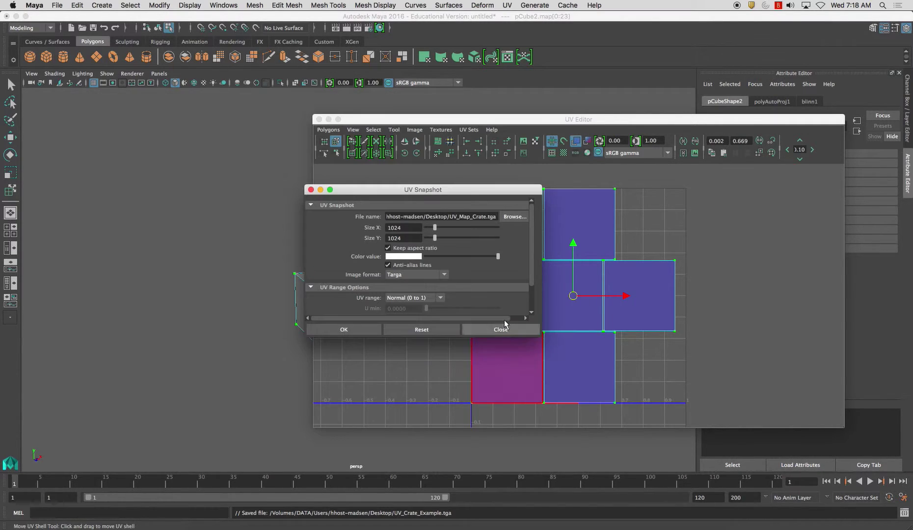
Check the UV range options and export the UV_Map_Crate snapshot at 1024 by 1024 in Targa format
{"action": "left_click", "coordinate": [359, 332]}
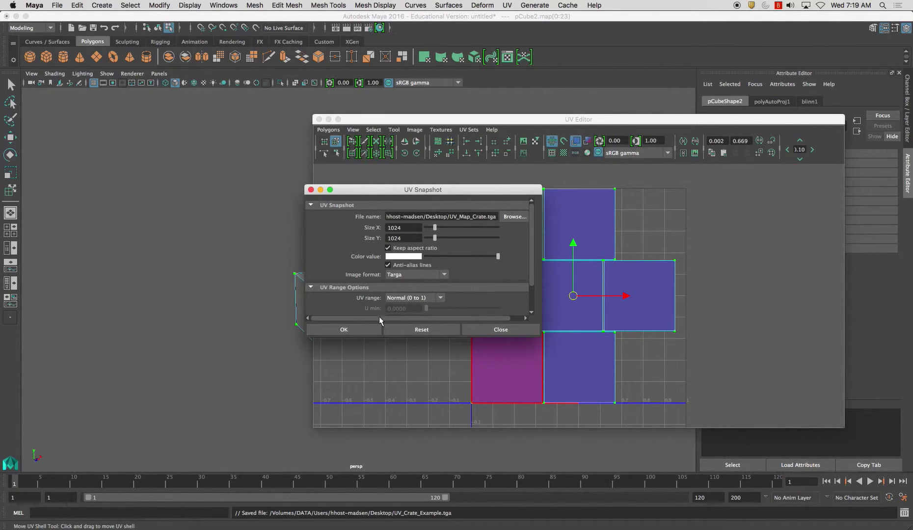
{"action": "left_click_drag", "start_coordinate": [531, 277], "coordinate": [532, 297]}
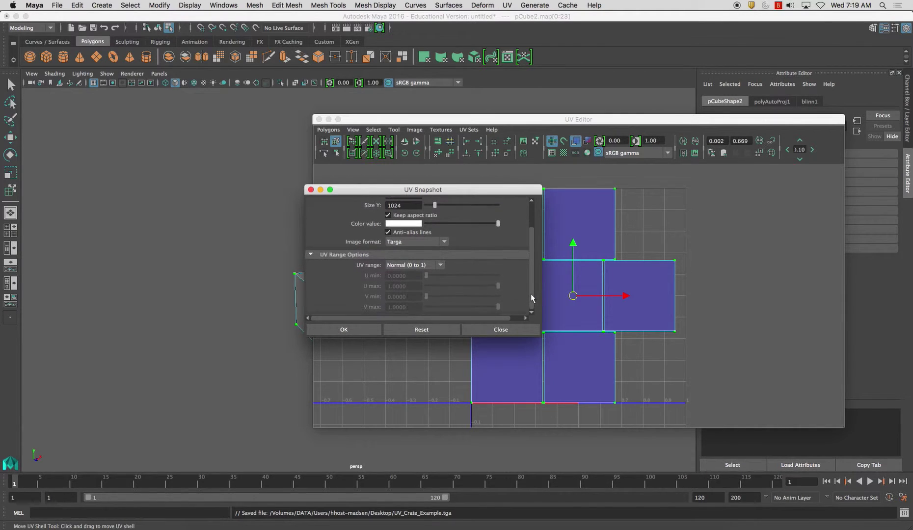
{"action": "left_click", "coordinate": [354, 330]}
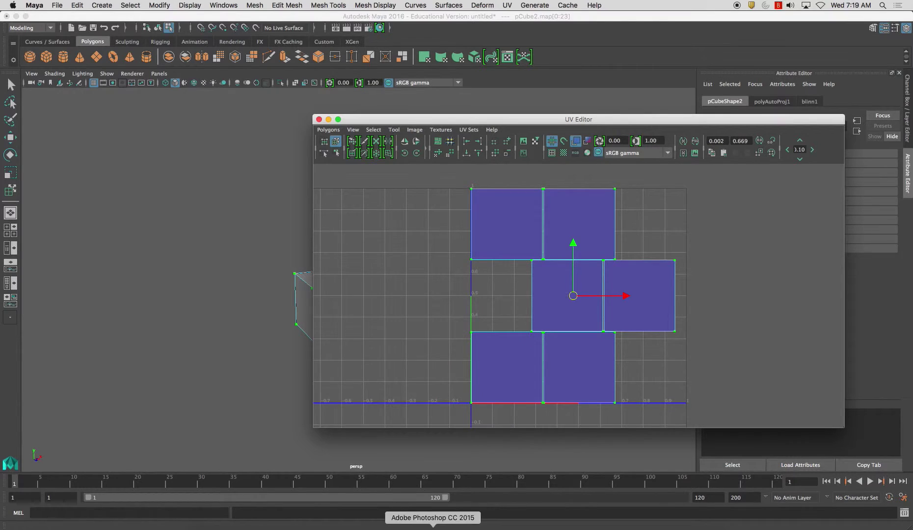
Switch to Photoshop and open UV_Map_Crate.tga from the Desktop
{"action": "left_click", "coordinate": [432, 525]}
{"action": "left_click", "coordinate": [85, 6]}
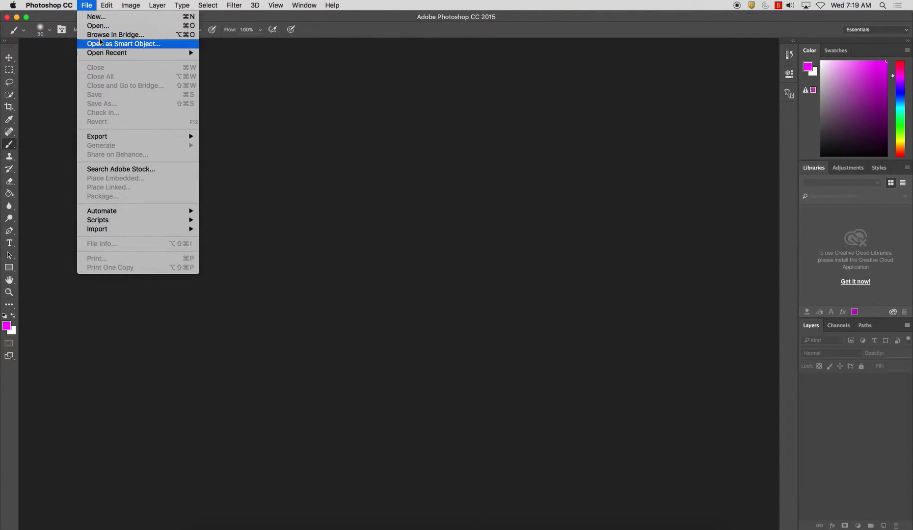
{"action": "left_click", "coordinate": [96, 24]}
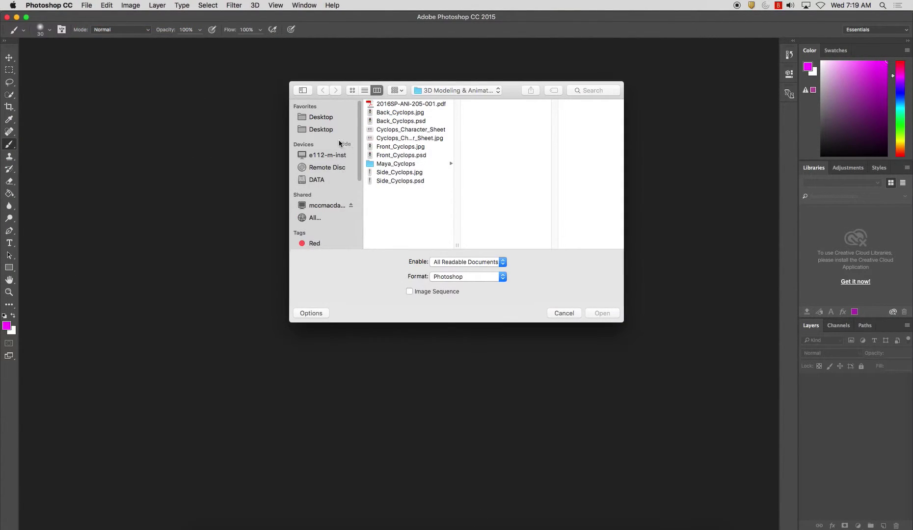
{"action": "left_click", "coordinate": [328, 129]}
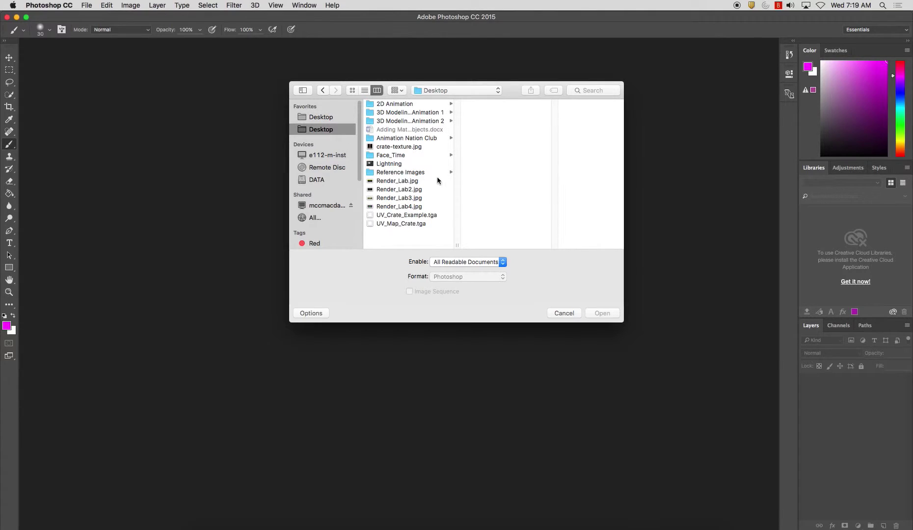
{"action": "left_click", "coordinate": [420, 216]}
{"action": "left_click", "coordinate": [420, 224]}
{"action": "left_click", "coordinate": [613, 315]}
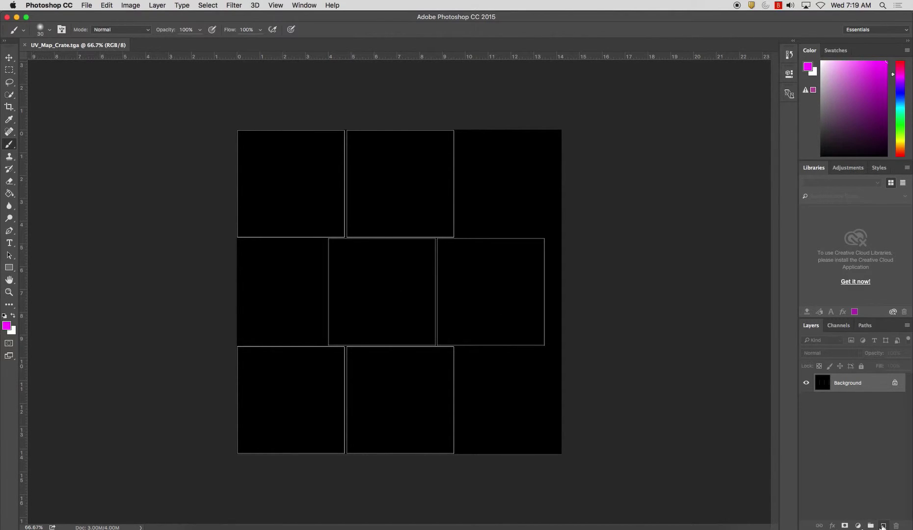
On a new layer, brush a different magenta mark into each UV square: squiggle, X, circle, check mark, plus and minus
{"action": "left_click", "coordinate": [883, 527]}
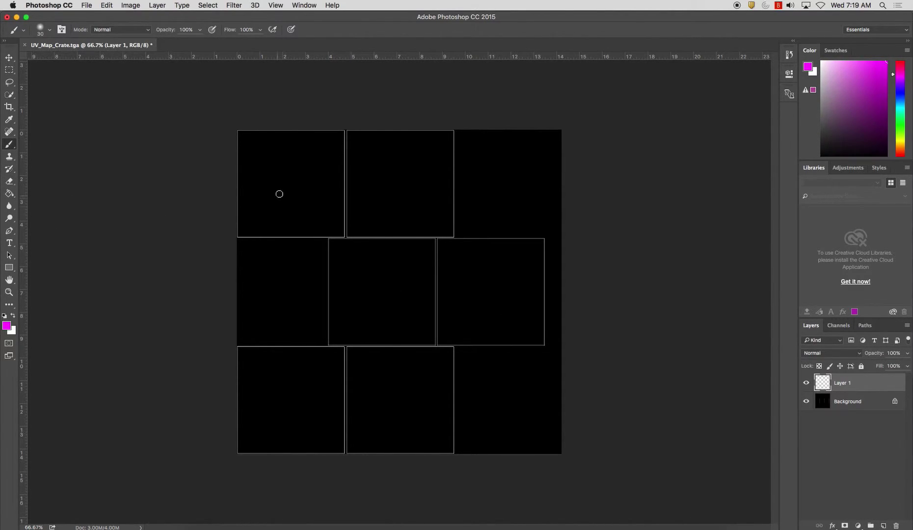
{"action": "left_click", "coordinate": [251, 171]}
{"action": "mouse_move", "coordinate": [256, 162]}
{"action": "left_mouse_down"}
{"action": "mouse_move", "coordinate": [260, 184]}
{"action": "mouse_move", "coordinate": [294, 182]}
{"action": "mouse_move", "coordinate": [292, 206]}
{"action": "mouse_move", "coordinate": [313, 208]}
{"action": "left_mouse_up"}
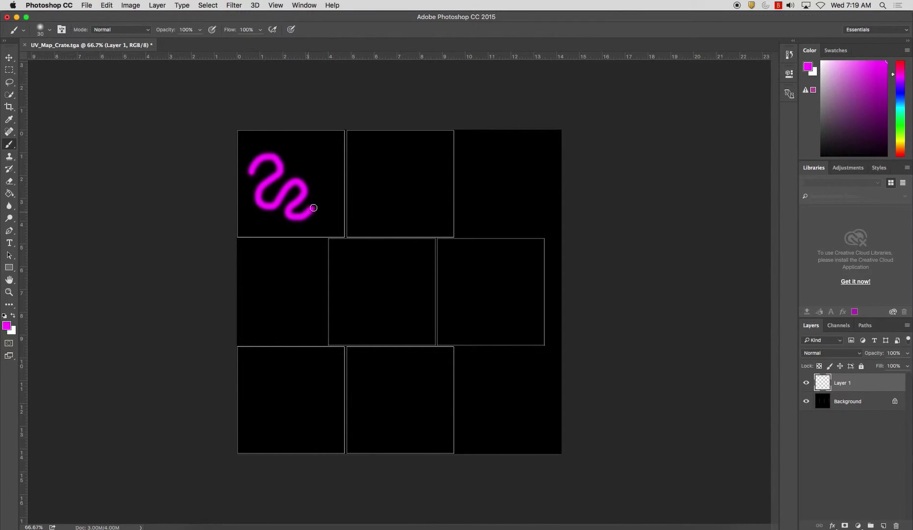
{"action": "left_click_drag", "start_coordinate": [357, 146], "coordinate": [436, 213]}
{"action": "left_click_drag", "start_coordinate": [370, 219], "coordinate": [415, 154]}
{"action": "mouse_move", "coordinate": [399, 256]}
{"action": "left_mouse_down"}
{"action": "mouse_move", "coordinate": [363, 261]}
{"action": "mouse_move", "coordinate": [387, 314]}
{"action": "mouse_move", "coordinate": [409, 261]}
{"action": "mouse_move", "coordinate": [391, 255]}
{"action": "left_mouse_up"}
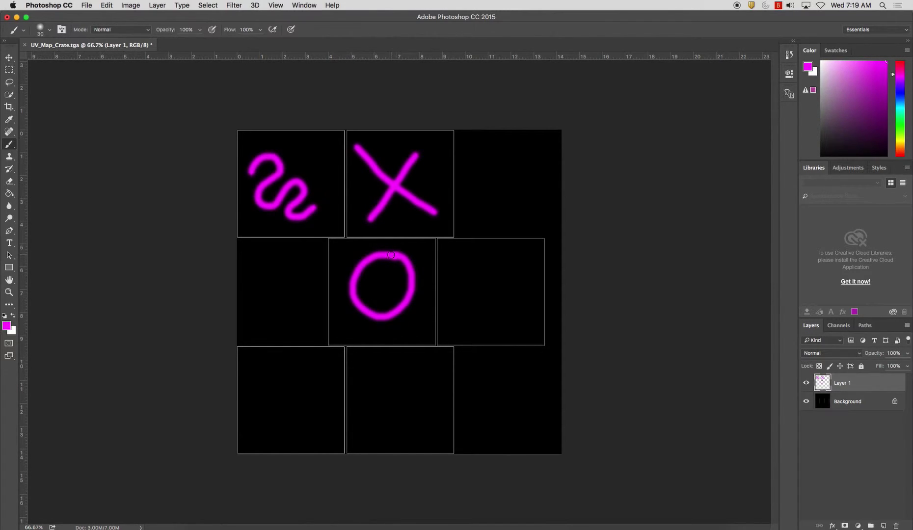
{"action": "mouse_move", "coordinate": [454, 300]}
{"action": "left_mouse_down"}
{"action": "mouse_move", "coordinate": [481, 318]}
{"action": "mouse_move", "coordinate": [519, 259]}
{"action": "left_mouse_up"}
{"action": "mouse_move", "coordinate": [371, 402]}
{"action": "left_mouse_down"}
{"action": "mouse_move", "coordinate": [417, 401]}
{"action": "mouse_move", "coordinate": [396, 413]}
{"action": "mouse_move", "coordinate": [400, 436]}
{"action": "left_mouse_up"}
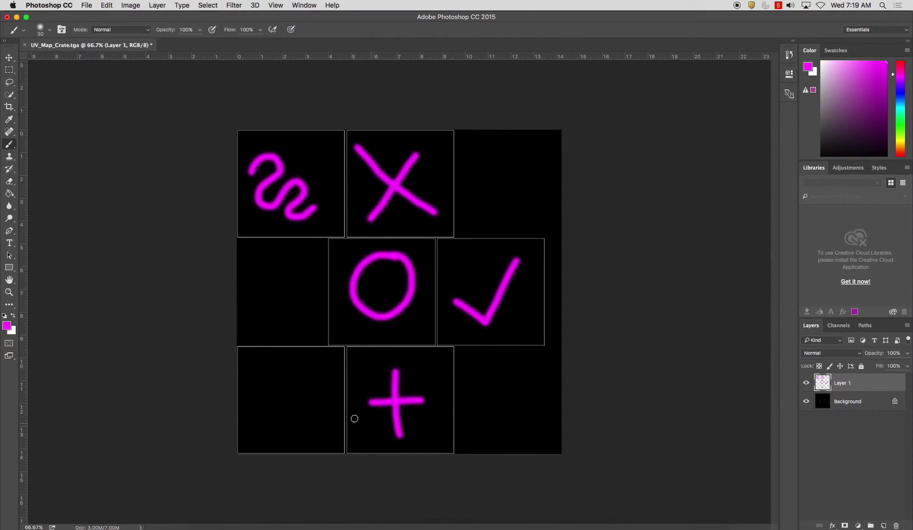
{"action": "left_click_drag", "start_coordinate": [259, 397], "coordinate": [308, 398]}
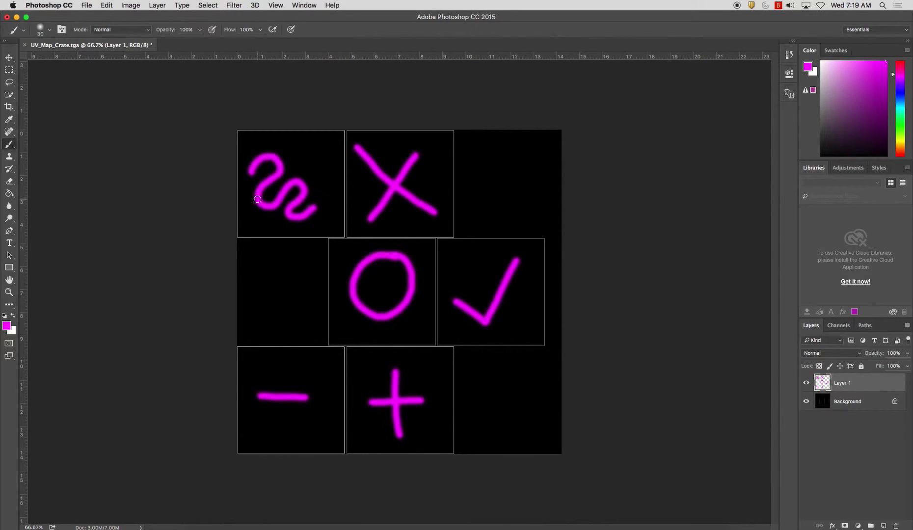
Save the painted map to the Desktop as the Photoshop file Diffuse_Map_Crate.psd with Maximize Compatibility on
{"action": "left_click", "coordinate": [84, 6]}
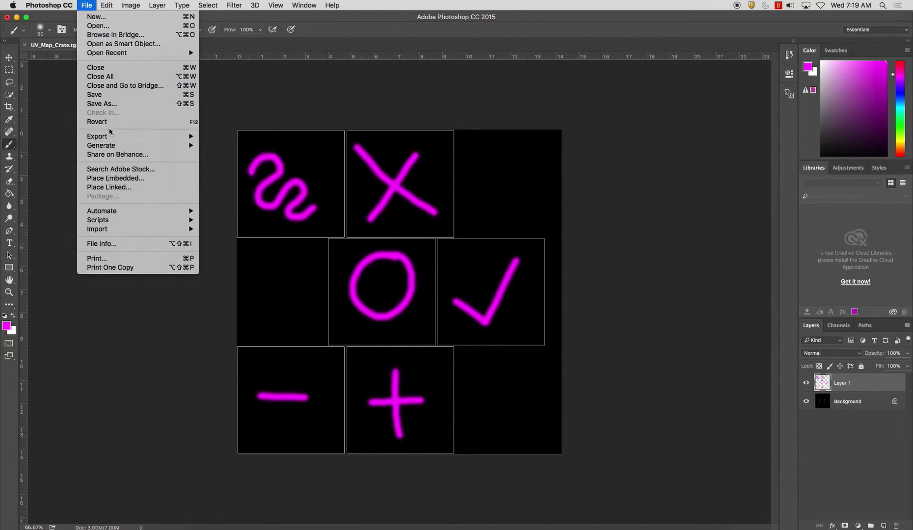
{"action": "left_click", "coordinate": [118, 104]}
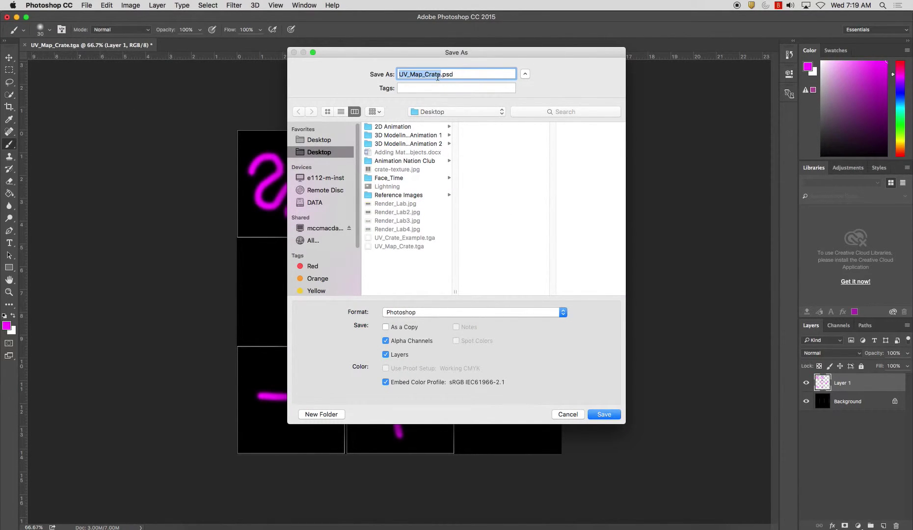
{"action": "left_click_drag", "start_coordinate": [407, 74], "coordinate": [368, 73]}
{"action": "type", "text": "Diffuse"}
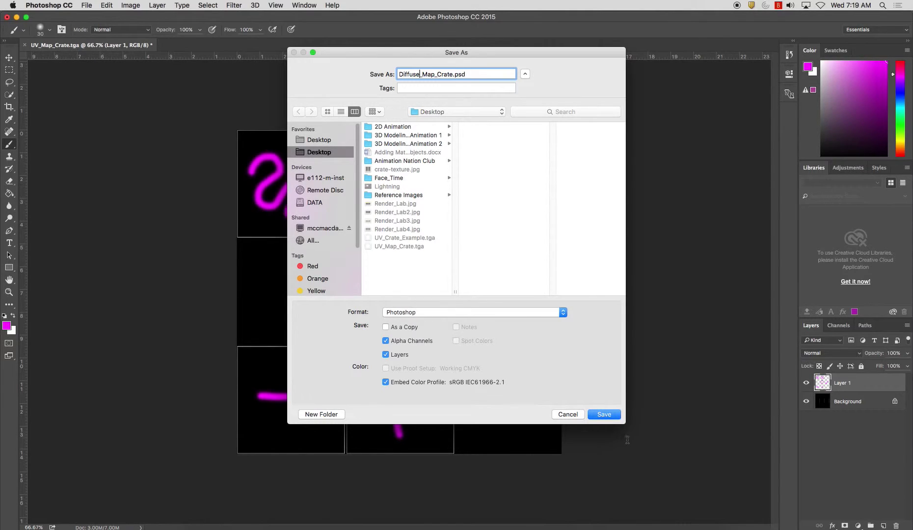
{"action": "left_click", "coordinate": [604, 414]}
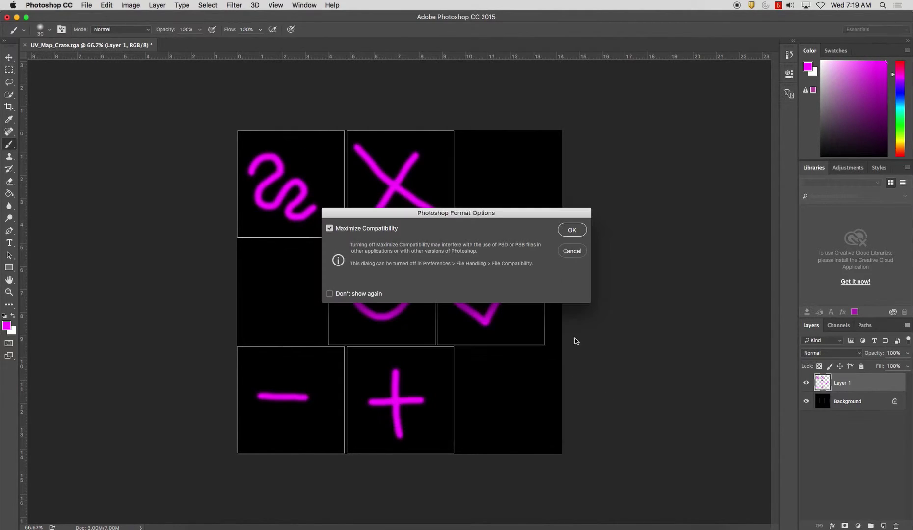
{"action": "left_click", "coordinate": [574, 229]}
Save a Targa copy named Diffuse_Map_Crate.tga on the Desktop with alpha channels off, at 32 bits/pixel
{"action": "left_click", "coordinate": [86, 5]}
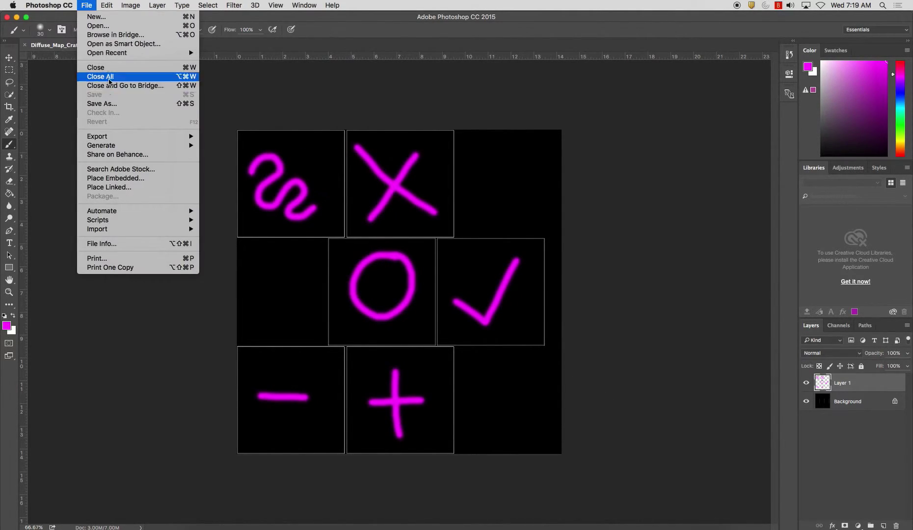
{"action": "left_click", "coordinate": [120, 104]}
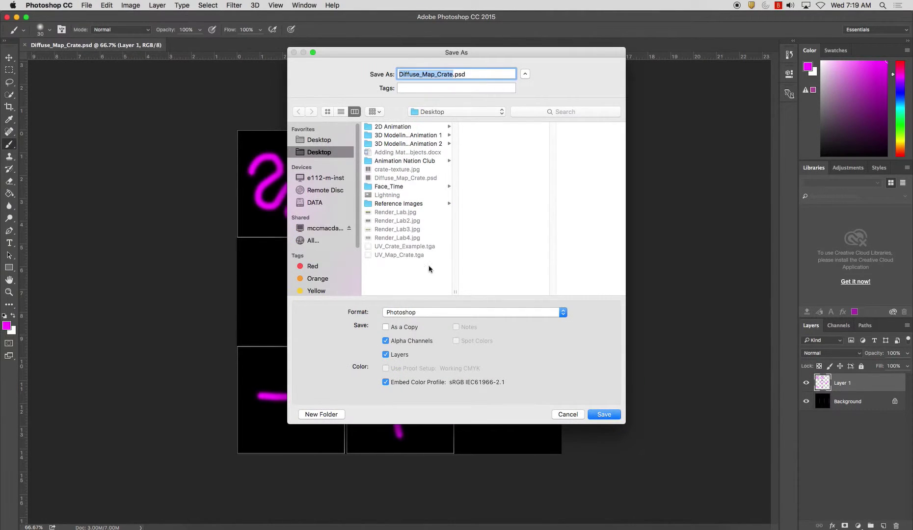
{"action": "left_click", "coordinate": [417, 312]}
{"action": "left_click", "coordinate": [413, 458]}
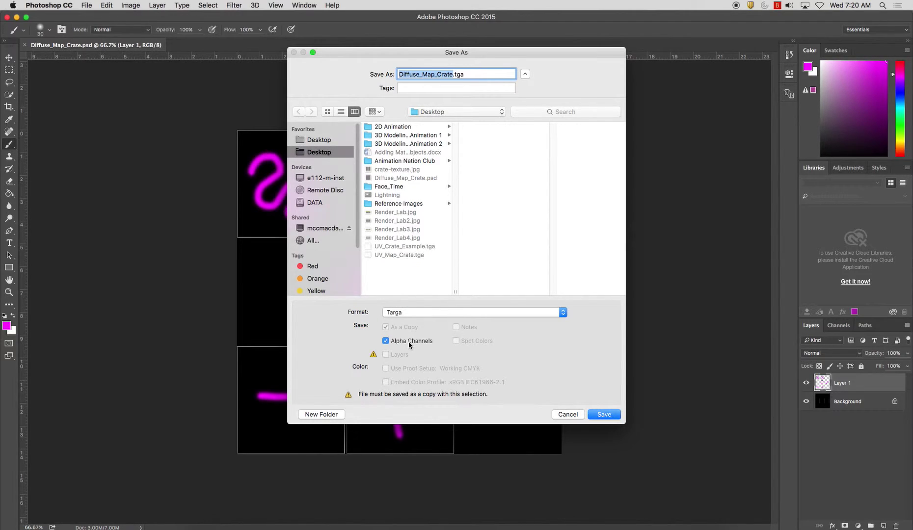
{"action": "left_click", "coordinate": [386, 342]}
{"action": "left_click", "coordinate": [612, 416]}
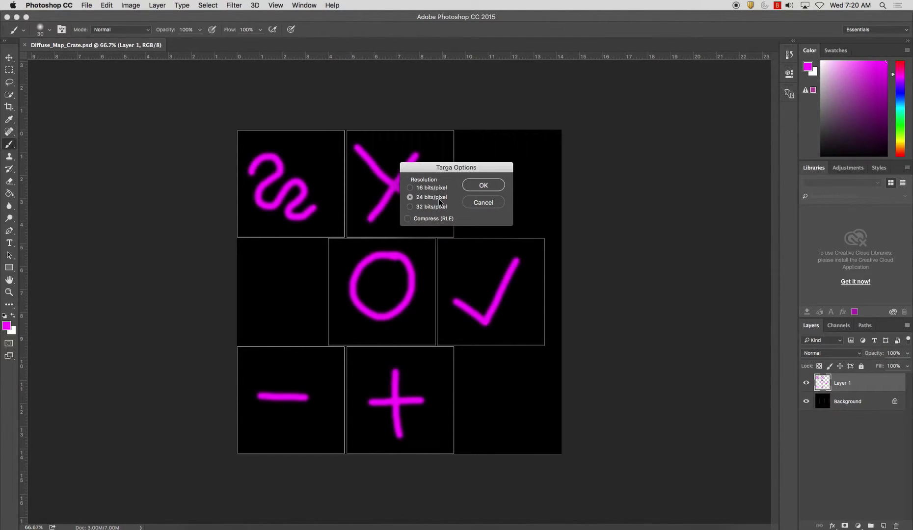
{"action": "left_click", "coordinate": [411, 208]}
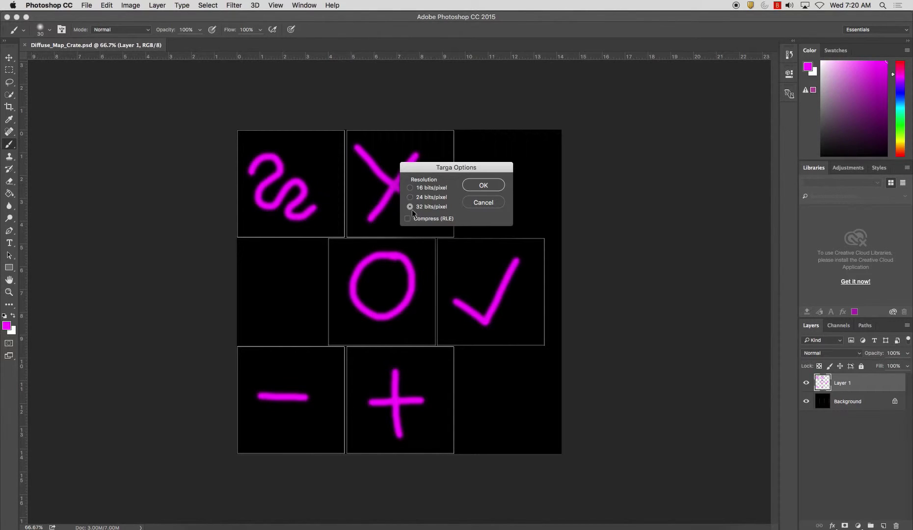
{"action": "left_click", "coordinate": [482, 187]}
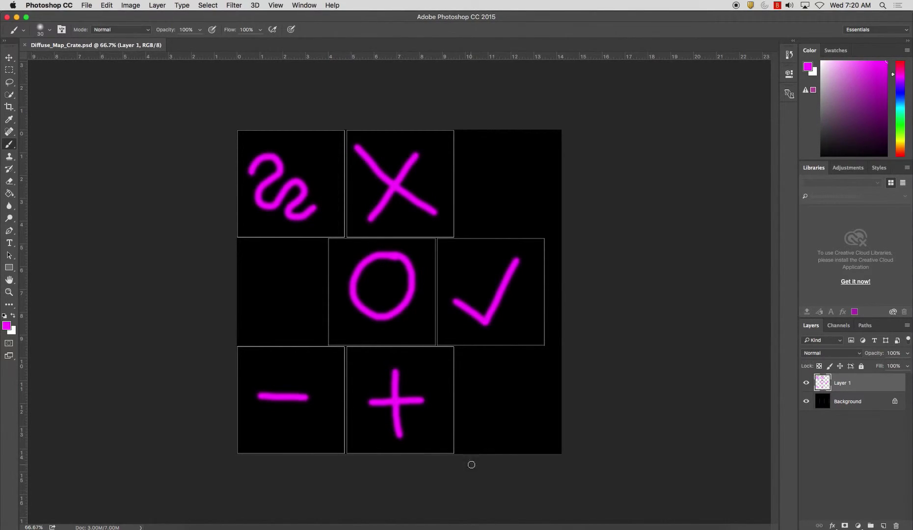
Switch back to Maya, close the UV Editor and return the crate copy to object mode
{"action": "left_click", "coordinate": [563, 527]}
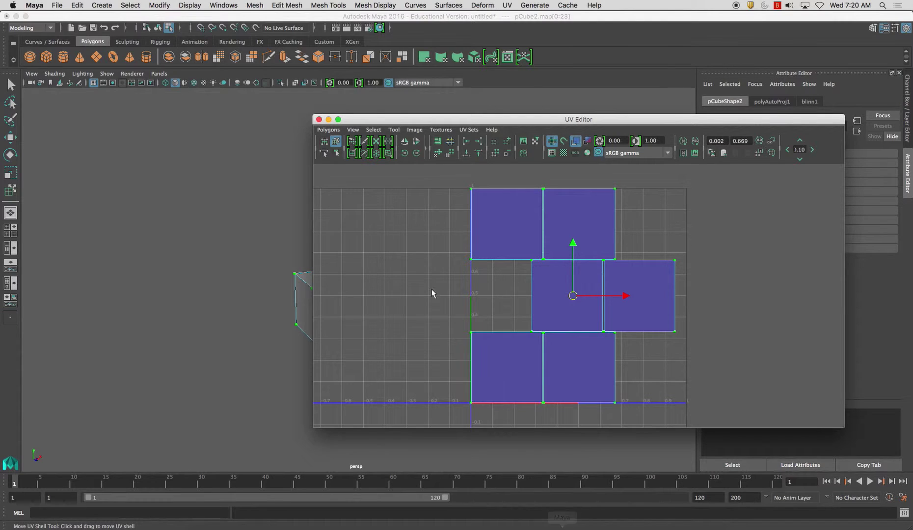
{"action": "left_click", "coordinate": [319, 120]}
{"action": "right_click_drag", "start_coordinate": [346, 315], "coordinate": [366, 283]}
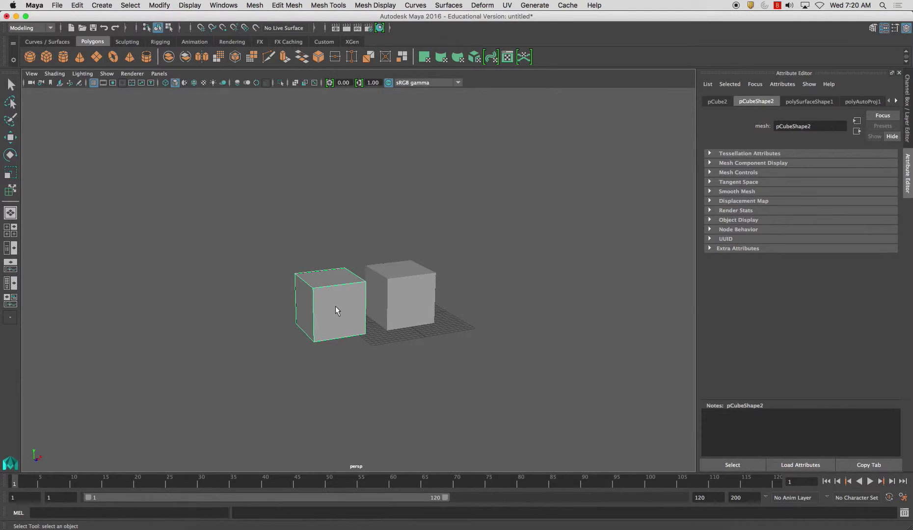
Assign a new Blinn material to the crate copy with reflectivity 0, specular roll off about 0.229 and eccentricity about 0.124
{"action": "right_click_drag", "start_coordinate": [307, 291], "coordinate": [328, 525]}
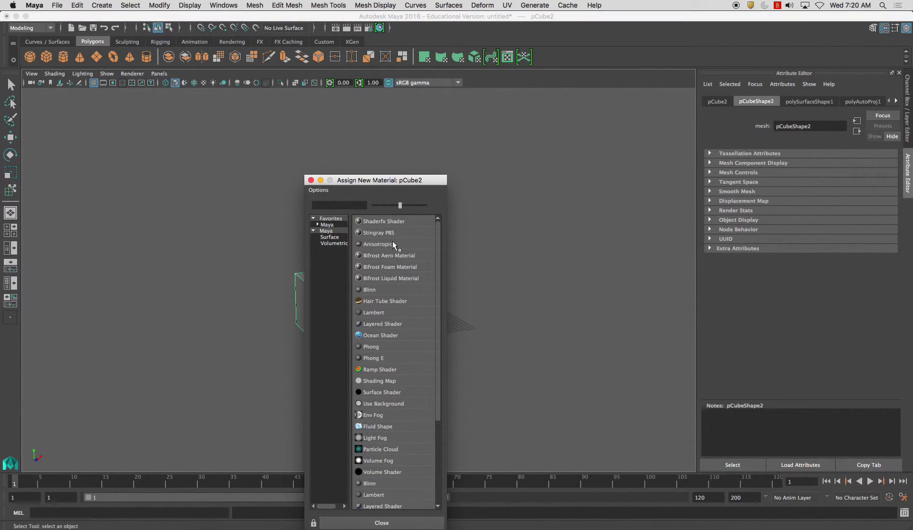
{"action": "left_click", "coordinate": [377, 289]}
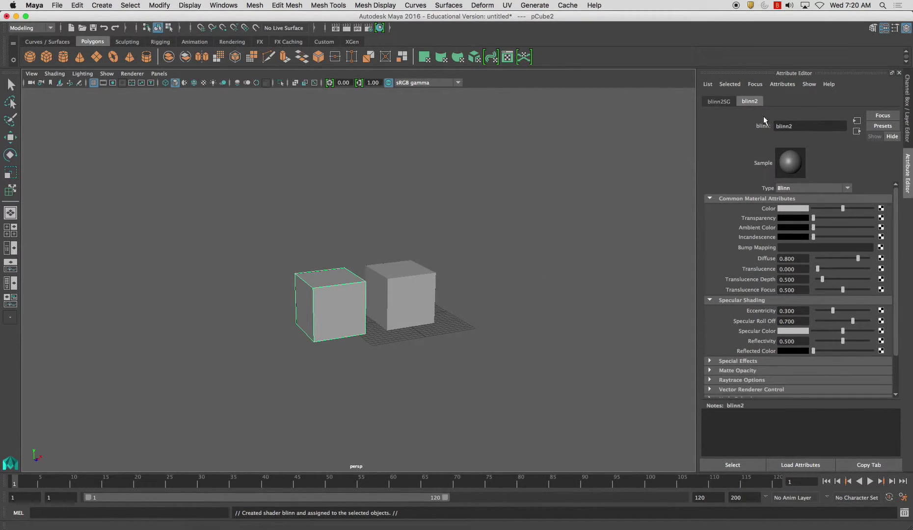
{"action": "left_click_drag", "start_coordinate": [831, 345], "coordinate": [788, 345]}
{"action": "left_click_drag", "start_coordinate": [818, 311], "coordinate": [823, 311]}
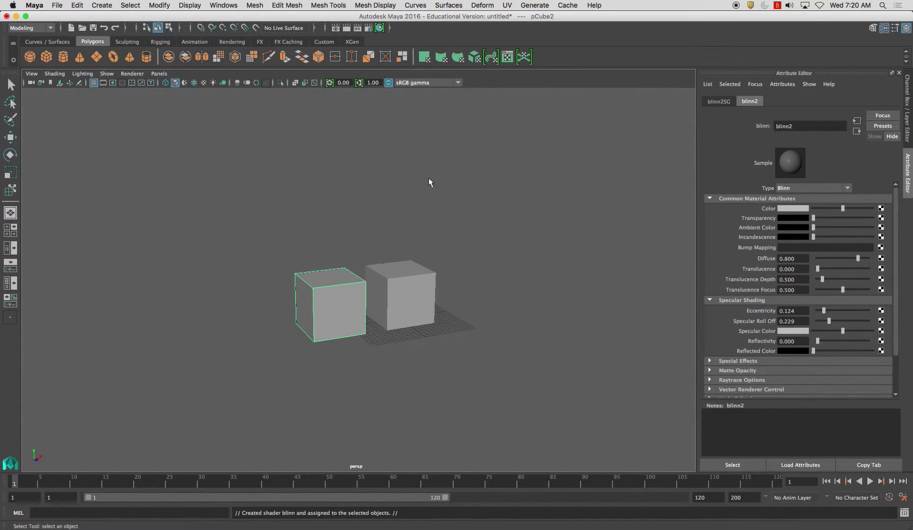
Connect a File texture to the Blinn's color and load Diffuse_Map_Crate.tga from the Desktop as its image
{"action": "left_click", "coordinate": [882, 209]}
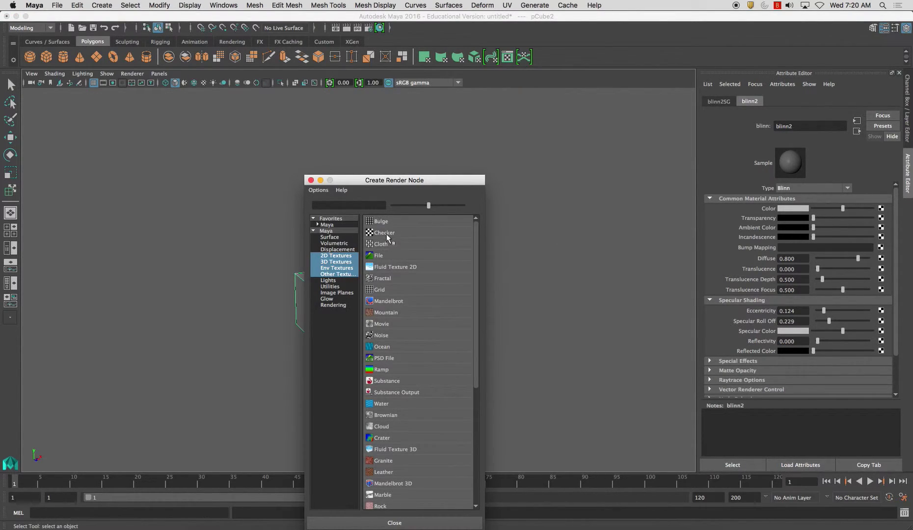
{"action": "left_click", "coordinate": [382, 256]}
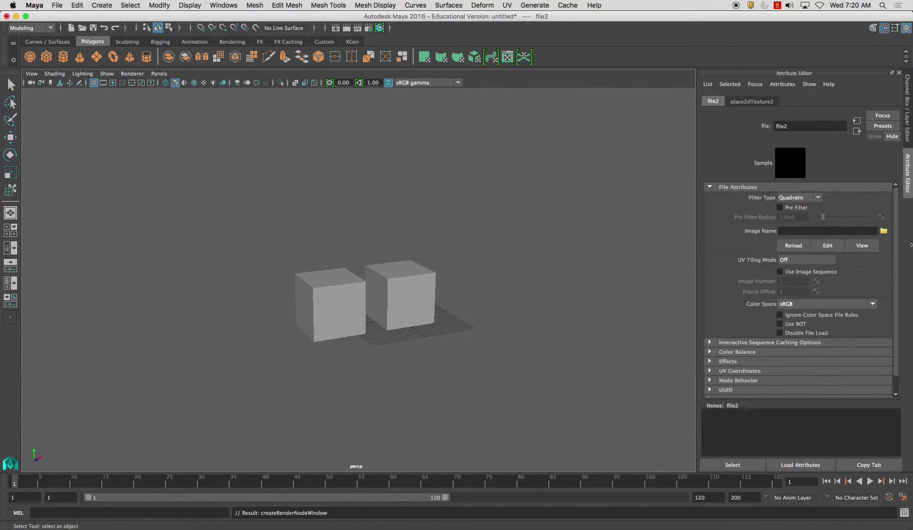
{"action": "left_click", "coordinate": [884, 232]}
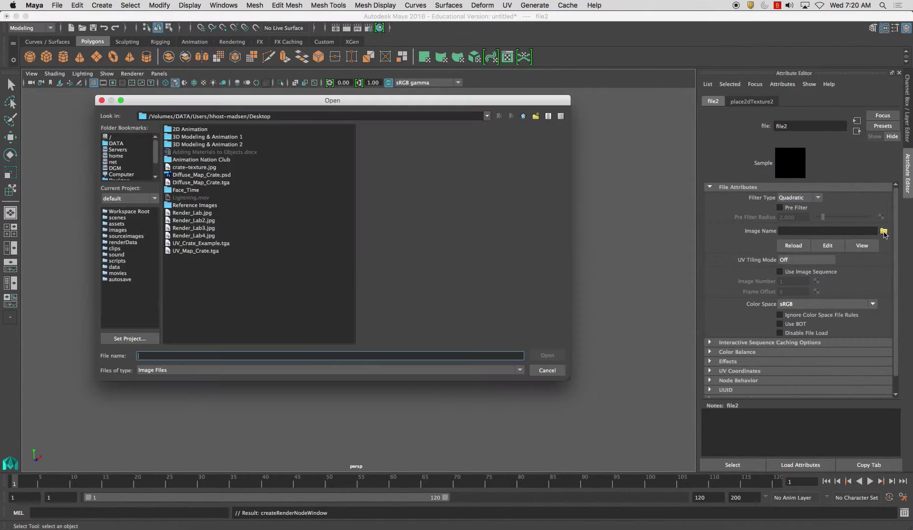
{"action": "left_click", "coordinate": [207, 183]}
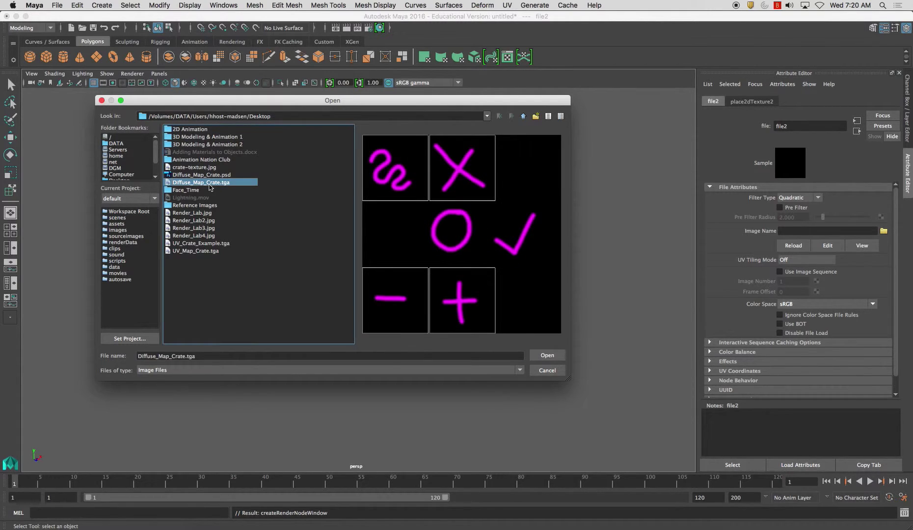
{"action": "left_click", "coordinate": [556, 360]}
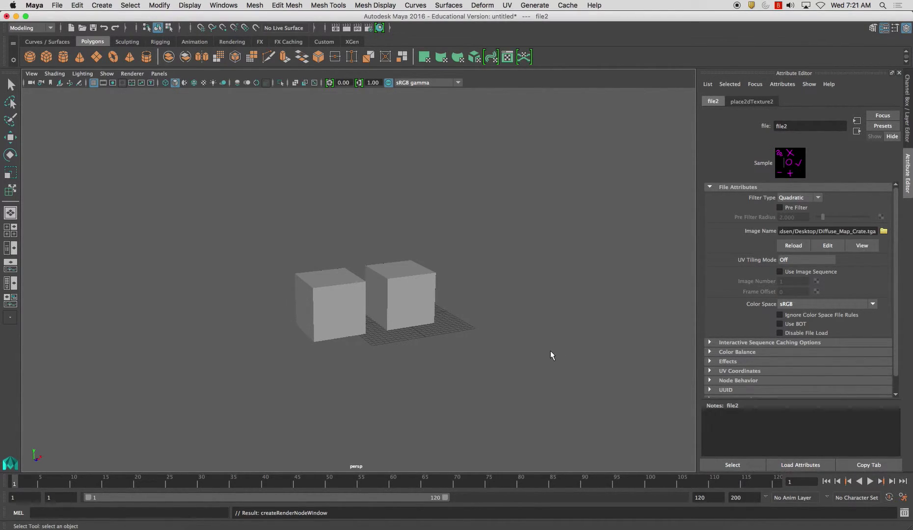
Turn on textured display, isolate the crate copy in the viewport and frame it
{"action": "key", "text": "6"}
{"action": "mouse_move", "coordinate": [378, 348]}
{"action": "left_mouse_down", "text": "alt"}
{"action": "mouse_move", "coordinate": [369, 350]}
{"action": "mouse_move", "coordinate": [486, 361]}
{"action": "mouse_move", "coordinate": [412, 336]}
{"action": "mouse_move", "coordinate": [420, 307]}
{"action": "mouse_move", "coordinate": [461, 390]}
{"action": "mouse_move", "coordinate": [377, 346]}
{"action": "mouse_move", "coordinate": [265, 310]}
{"action": "mouse_move", "coordinate": [431, 341]}
{"action": "mouse_move", "coordinate": [404, 350]}
{"action": "mouse_move", "coordinate": [438, 382]}
{"action": "left_mouse_up", "text": "alt"}
{"action": "left_click", "coordinate": [403, 351]}
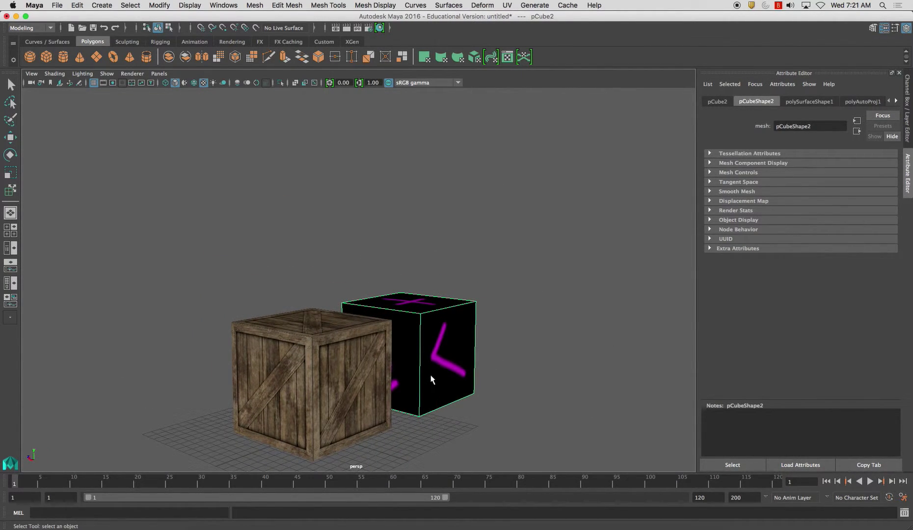
{"action": "key", "text": "ctrl+1"}
{"action": "key", "text": "f"}
{"action": "left_click_drag", "start_coordinate": [342, 347], "coordinate": [307, 298], "text": "alt"}
{"action": "left_click_drag", "start_coordinate": [378, 349], "coordinate": [405, 315], "text": "alt"}
{"action": "left_click_drag", "start_coordinate": [391, 349], "coordinate": [411, 318], "text": "alt"}
{"action": "scroll", "coordinate": [412, 318], "scroll_direction": "down", "scroll_amount": 5}
{"action": "mouse_move", "coordinate": [326, 271]}
{"action": "left_mouse_down", "text": "alt"}
{"action": "mouse_move", "coordinate": [381, 244]}
{"action": "mouse_move", "coordinate": [463, 226]}
{"action": "left_mouse_up", "text": "alt"}
{"action": "mouse_move", "coordinate": [364, 263]}
{"action": "left_mouse_down", "text": "alt"}
{"action": "mouse_move", "coordinate": [416, 266]}
{"action": "mouse_move", "coordinate": [350, 265]}
{"action": "mouse_move", "coordinate": [348, 274]}
{"action": "left_mouse_up", "text": "alt"}
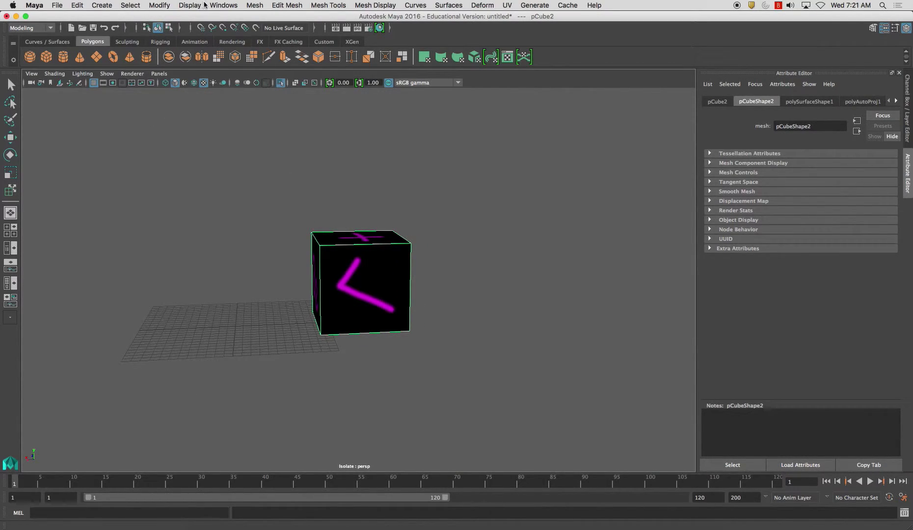
Open the UV Editor with the texture image displayed behind the UVs and place it beside the crate
{"action": "left_click", "coordinate": [229, 5]}
{"action": "left_click", "coordinate": [248, 146]}
{"action": "left_click_drag", "start_coordinate": [407, 122], "coordinate": [432, 116]}
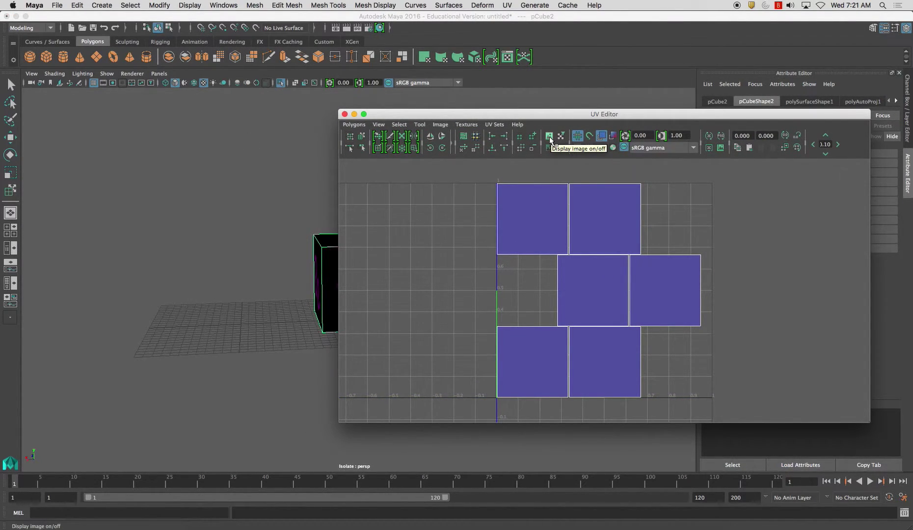
{"action": "left_click", "coordinate": [550, 139]}
{"action": "left_click_drag", "start_coordinate": [535, 114], "coordinate": [654, 92]}
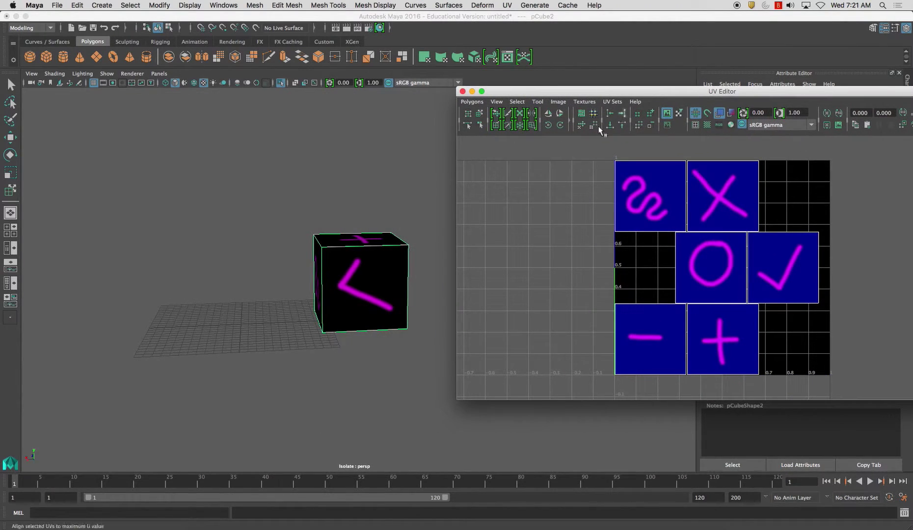
Rotate the check-mark face's UV shell 270 degrees counterclockwise in 45-degree increments so the mark sits upright
{"action": "left_click", "coordinate": [479, 113]}
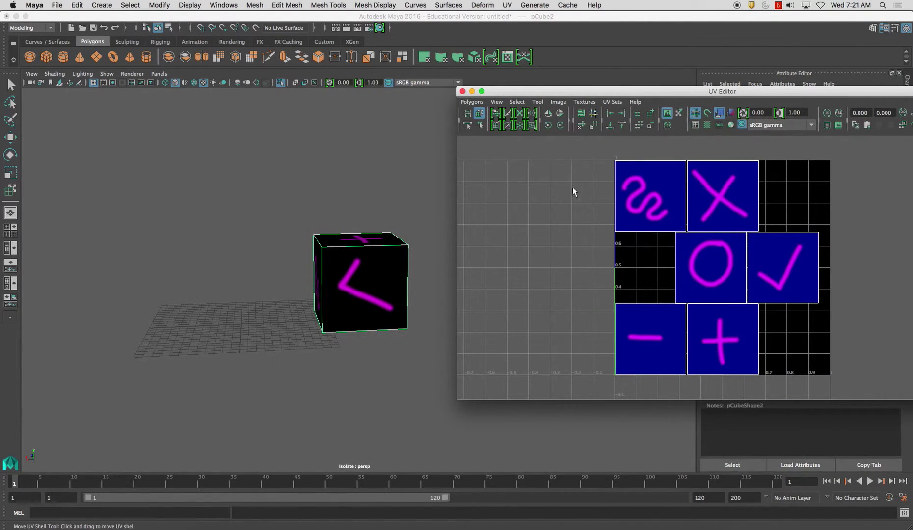
{"action": "left_click", "coordinate": [769, 257]}
{"action": "left_click", "coordinate": [364, 231]}
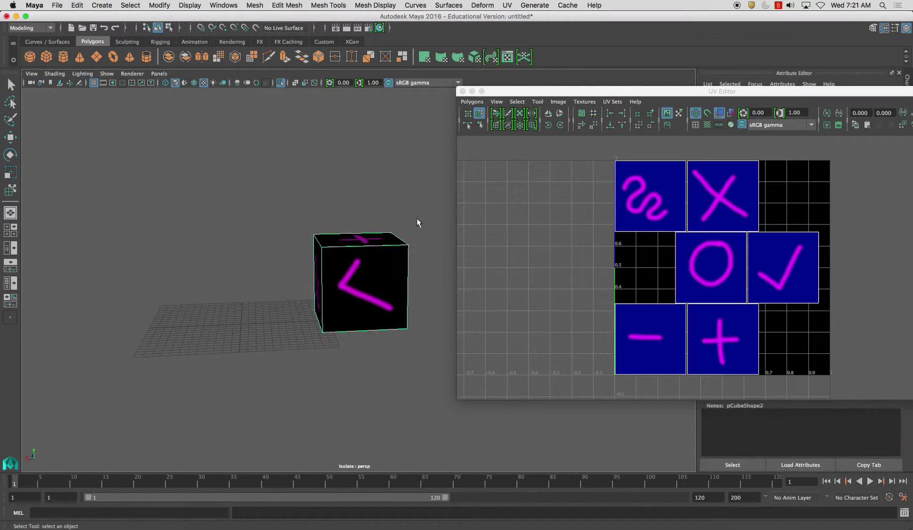
{"action": "left_click", "coordinate": [779, 275]}
{"action": "left_click", "coordinate": [779, 275]}
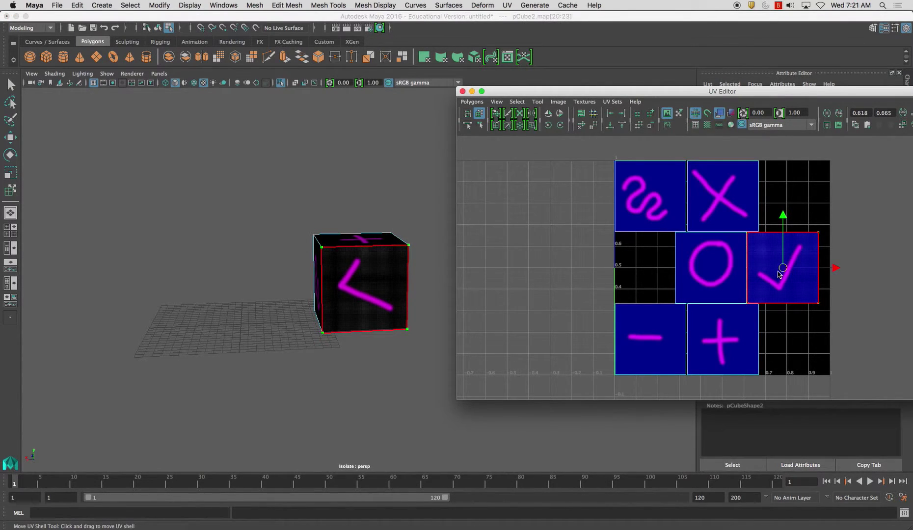
{"action": "left_click", "coordinate": [550, 124]}
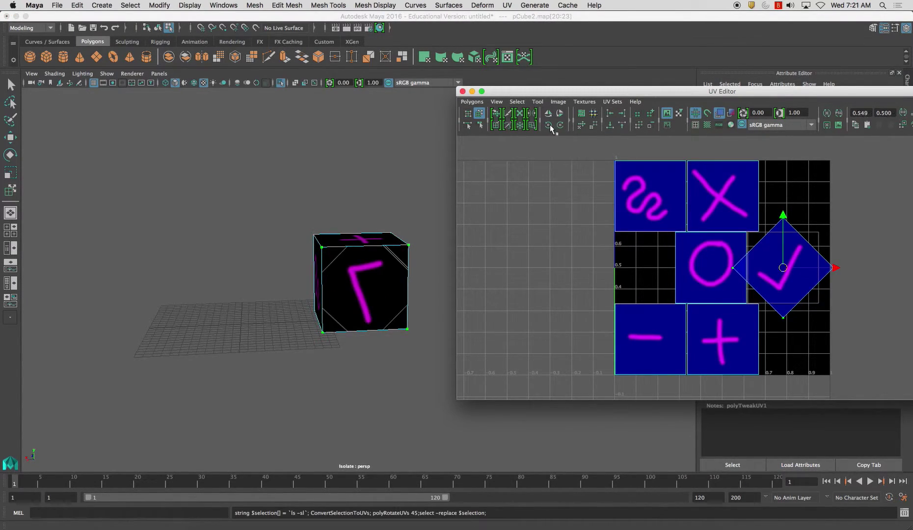
{"action": "left_click", "coordinate": [550, 125]}
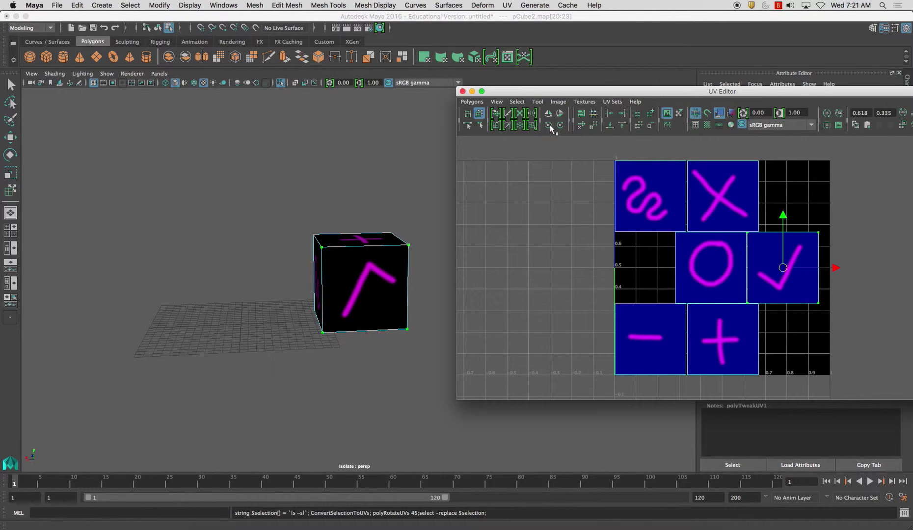
{"action": "left_click", "coordinate": [550, 126]}
{"action": "left_click", "coordinate": [550, 125]}
{"action": "left_click", "coordinate": [550, 125]}
{"action": "left_click", "coordinate": [550, 126]}
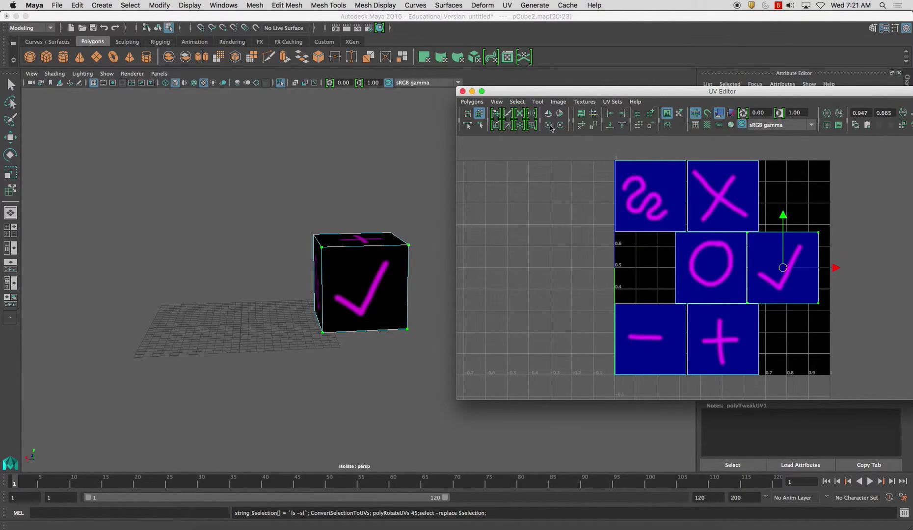
Examine the orientation of the symbols on the crate's other faces against the painted map in Photoshop
{"action": "left_click_drag", "start_coordinate": [325, 252], "coordinate": [422, 261], "text": "alt"}
{"action": "left_click", "coordinate": [432, 524]}
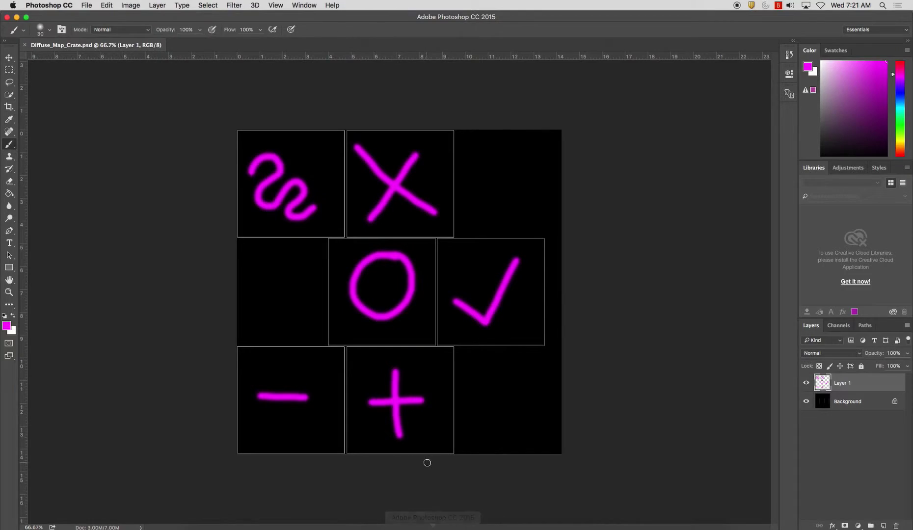
{"action": "left_click", "coordinate": [562, 526]}
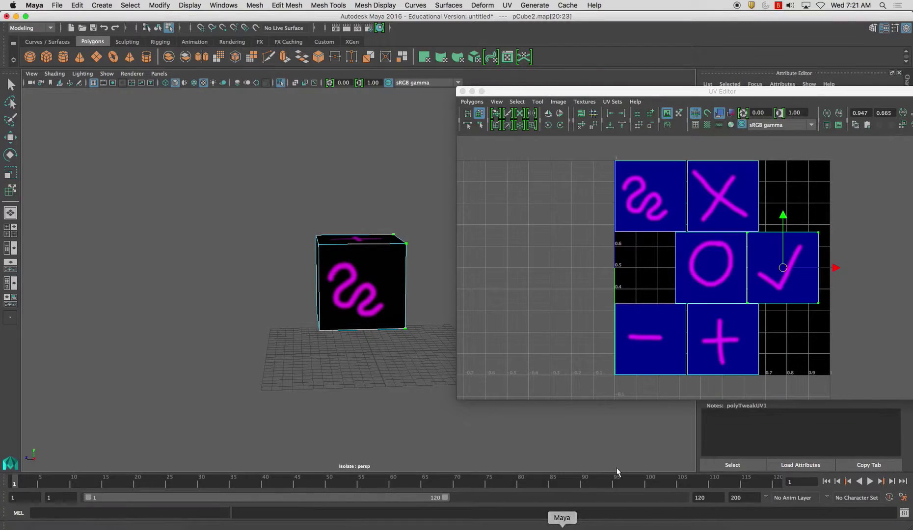
{"action": "left_click_drag", "start_coordinate": [324, 284], "coordinate": [414, 289], "text": "alt"}
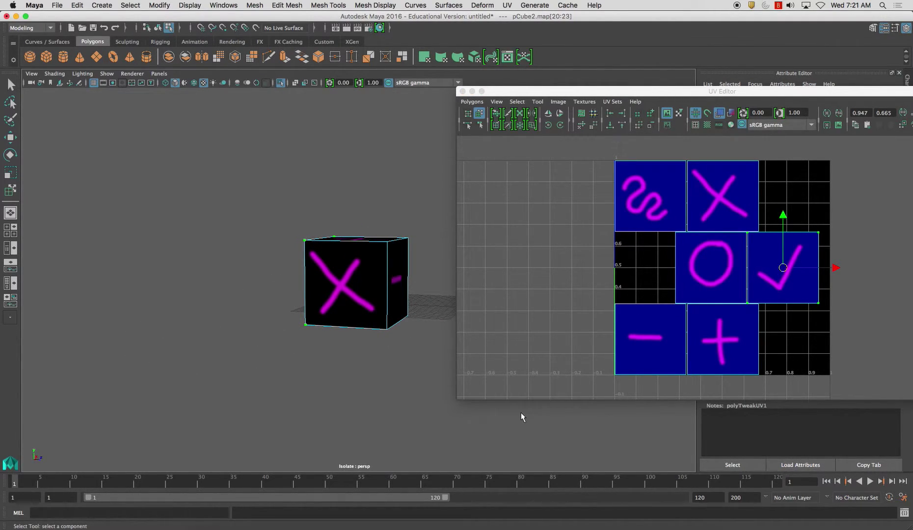
{"action": "left_click", "coordinate": [432, 525]}
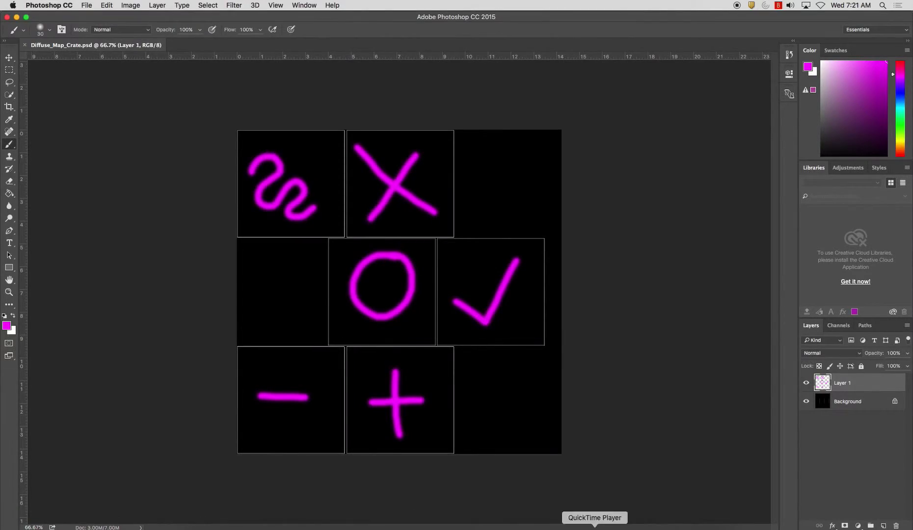
{"action": "left_click", "coordinate": [559, 525]}
{"action": "left_click_drag", "start_coordinate": [479, 401], "coordinate": [411, 357], "text": "alt"}
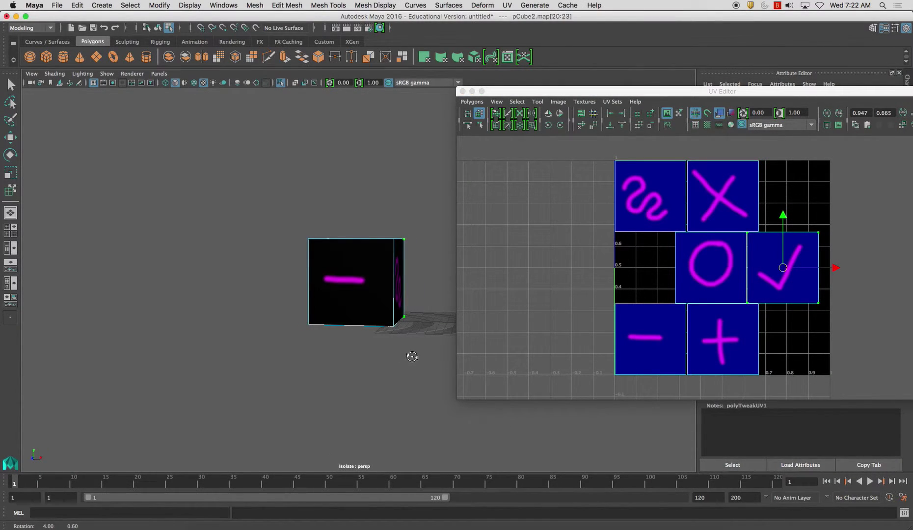
{"action": "left_click", "coordinate": [449, 519]}
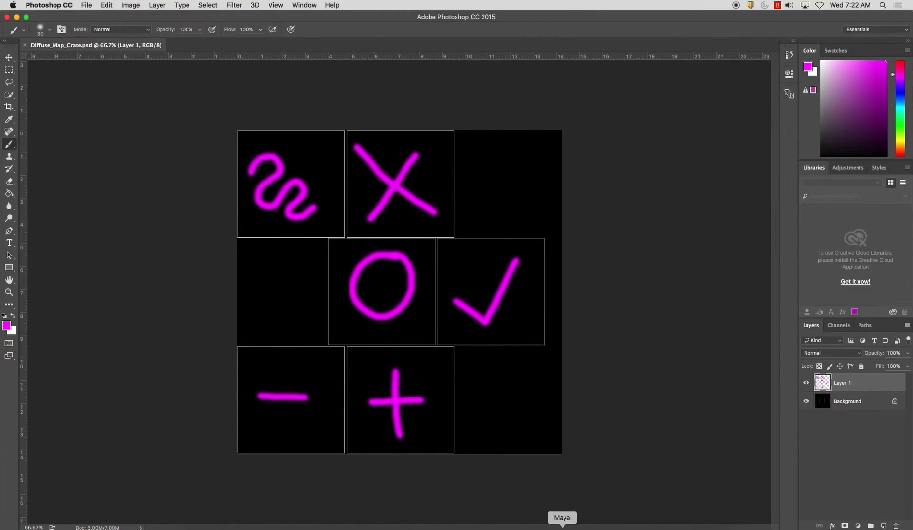
{"action": "left_click", "coordinate": [561, 524]}
{"action": "left_click_drag", "start_coordinate": [393, 294], "coordinate": [489, 499], "text": "alt"}
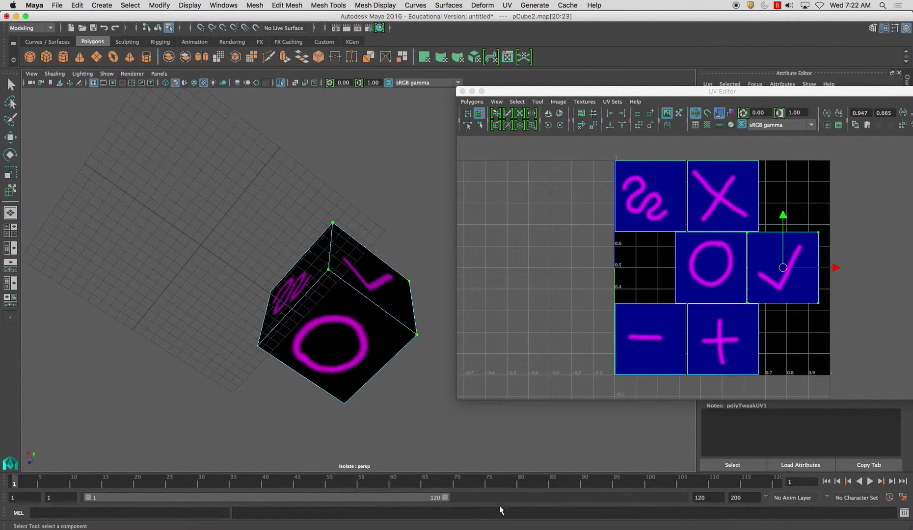
{"action": "mouse_move", "coordinate": [353, 265]}
{"action": "left_mouse_down", "text": "alt"}
{"action": "mouse_move", "coordinate": [337, 247]}
{"action": "mouse_move", "coordinate": [467, 359]}
{"action": "mouse_move", "coordinate": [299, 336]}
{"action": "mouse_move", "coordinate": [403, 369]}
{"action": "mouse_move", "coordinate": [351, 366]}
{"action": "mouse_move", "coordinate": [371, 314]}
{"action": "mouse_move", "coordinate": [357, 265]}
{"action": "left_mouse_up", "text": "alt"}
{"action": "left_click_drag", "start_coordinate": [369, 392], "coordinate": [383, 373], "text": "alt"}
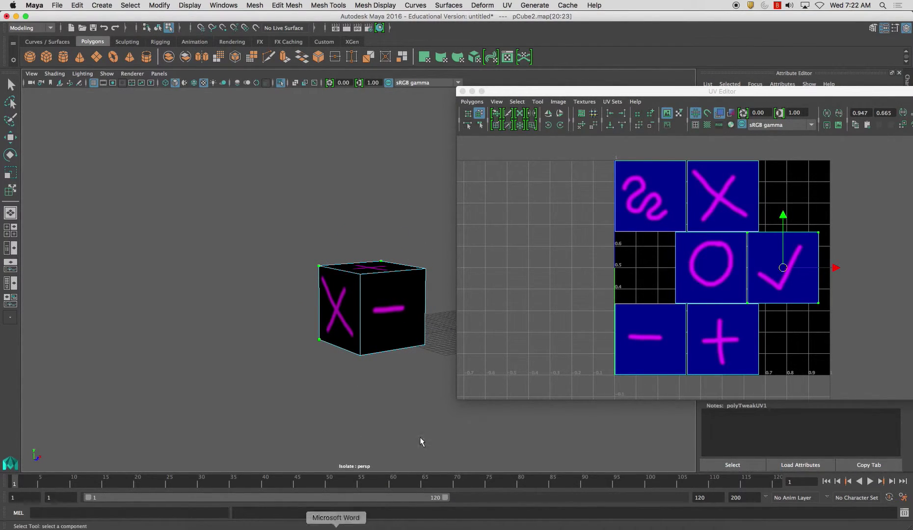
Switch to Chrome, return to the crate texture image results and open "4 Painted Crate Textures" at full size
{"action": "left_click", "coordinate": [304, 527]}
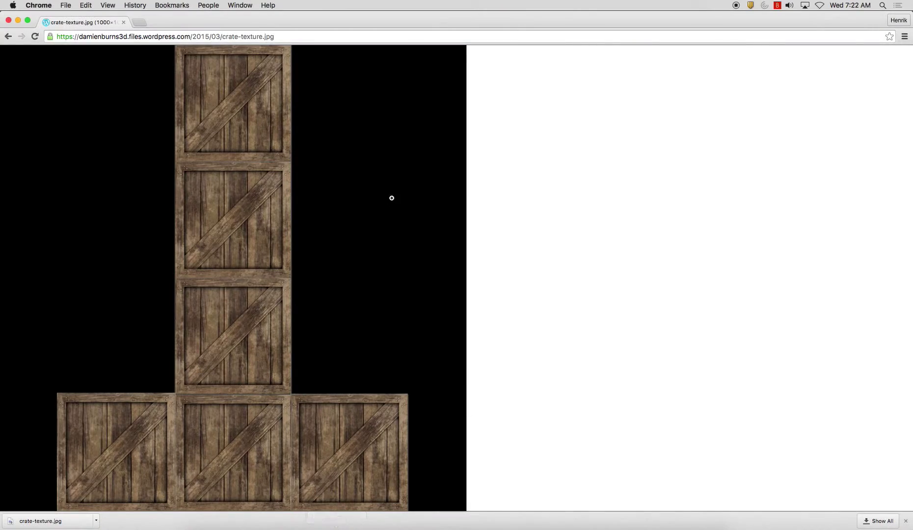
{"action": "left_click", "coordinate": [5, 37]}
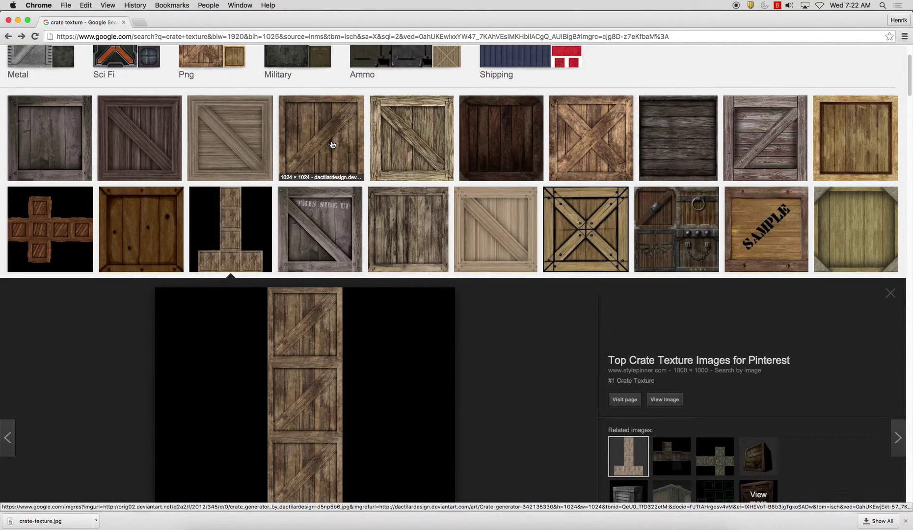
{"action": "scroll", "coordinate": [418, 186], "scroll_direction": "up", "scroll_amount": 2}
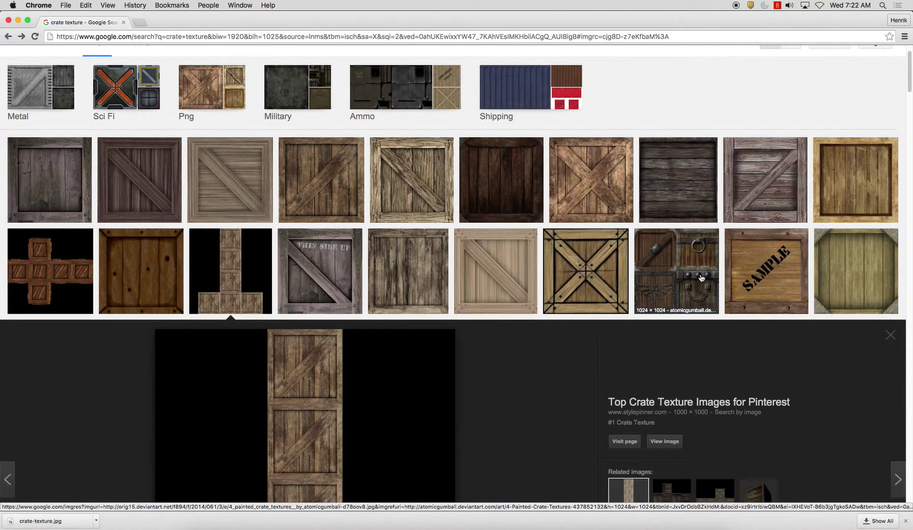
{"action": "left_click", "coordinate": [701, 279]}
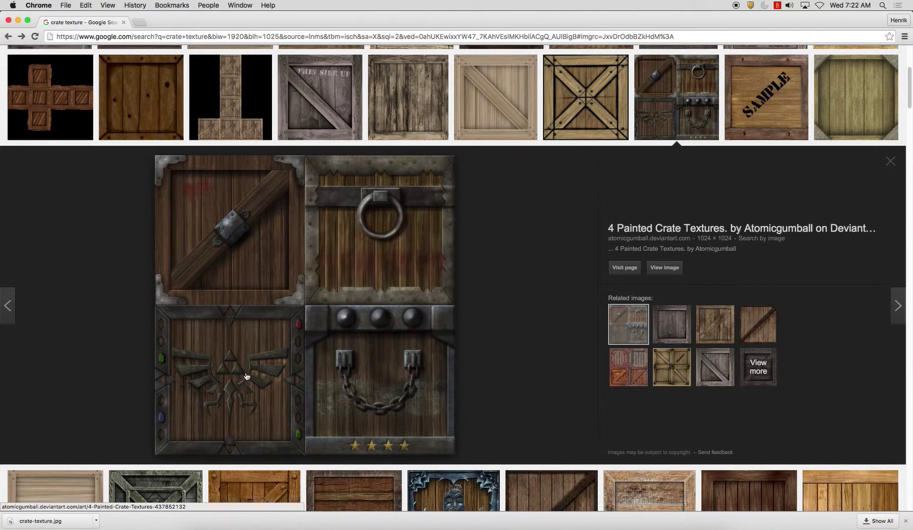
{"action": "left_click", "coordinate": [665, 268]}
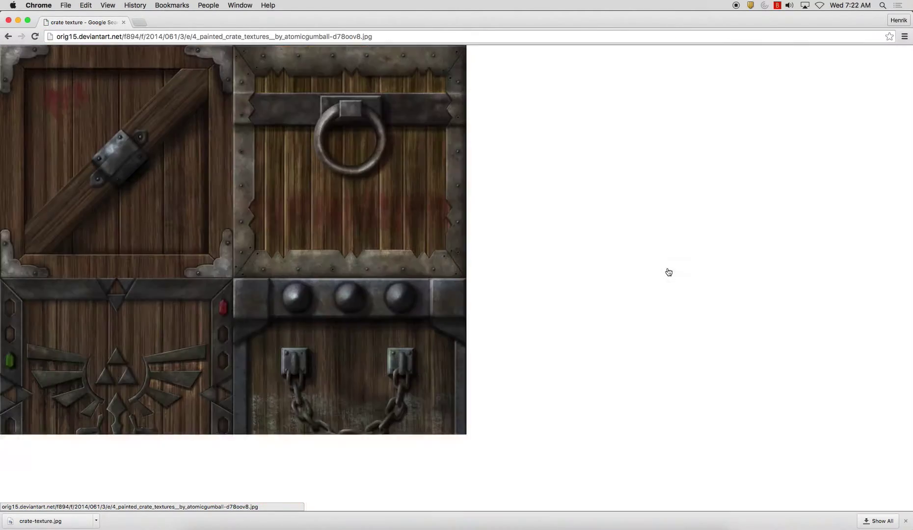
Save the painted crate textures image to the Desktop as Zelda_Crates
{"action": "right_click", "coordinate": [198, 226]}
{"action": "left_click", "coordinate": [210, 240]}
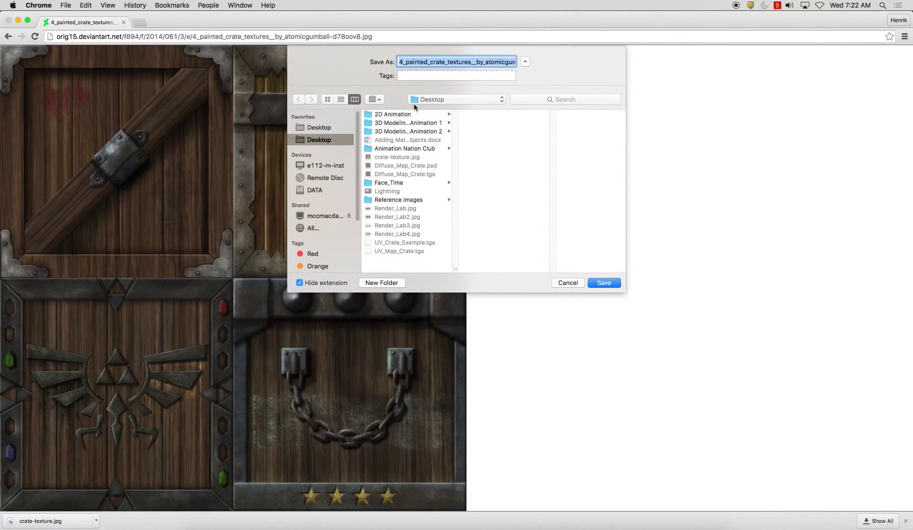
{"action": "type", "text": "Zelda_"}
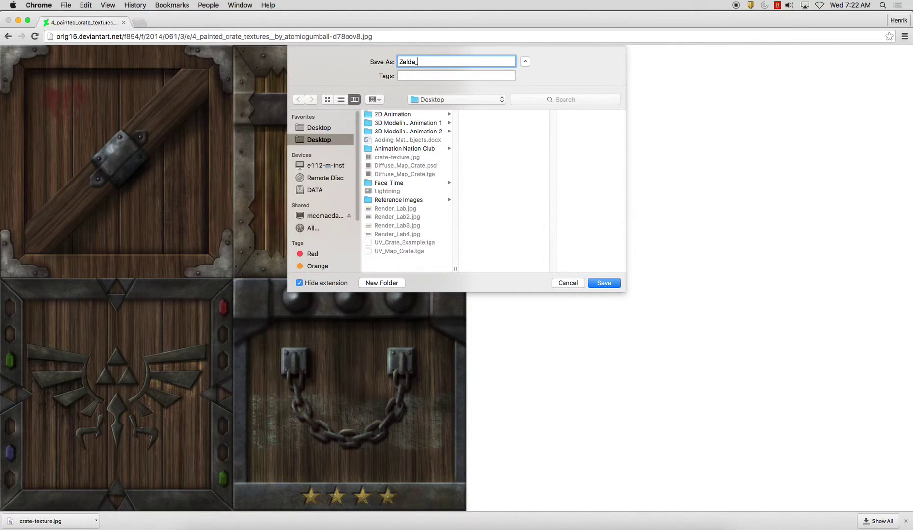
{"action": "key", "text": "Return"}
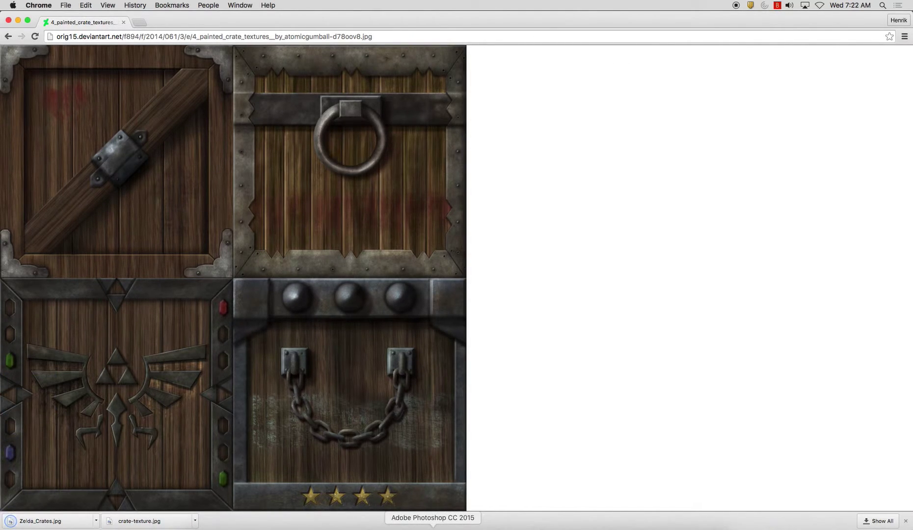
Switch to Photoshop and open Zelda_Crates.jpg from the Desktop
{"action": "left_click", "coordinate": [433, 527]}
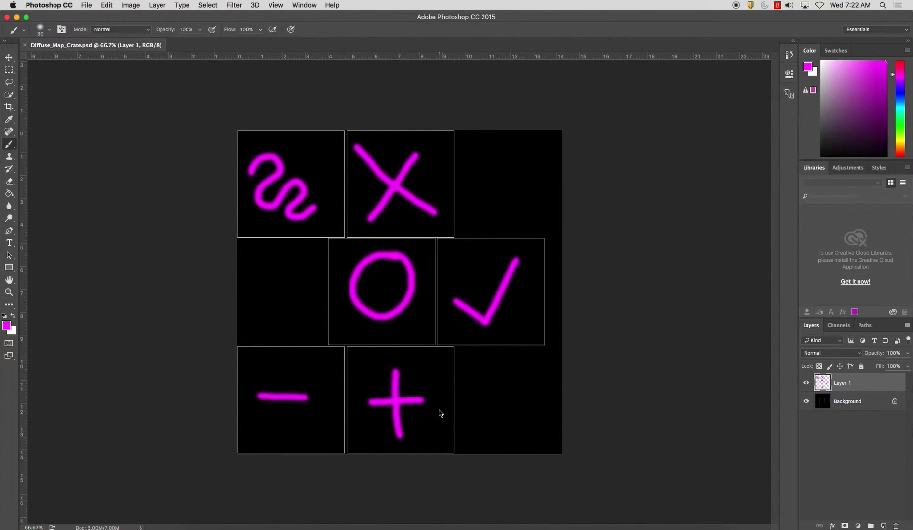
{"action": "key", "text": "super+o"}
{"action": "left_click", "coordinate": [429, 245]}
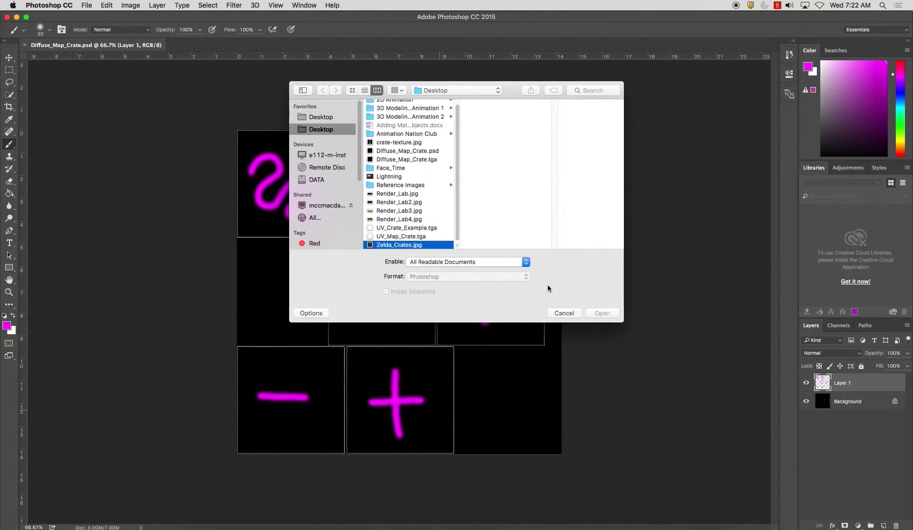
{"action": "left_click", "coordinate": [603, 313]}
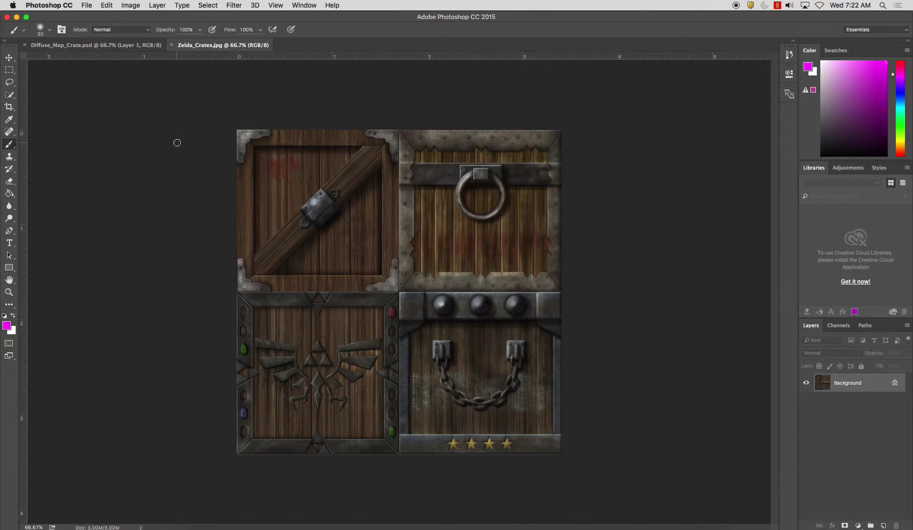
Copy the diagonal-plank crate tile from Zelda_Crates.jpg and paste it into Diffuse_Map_Crate.psd
{"action": "left_click", "coordinate": [9, 70]}
{"action": "left_click_drag", "start_coordinate": [237, 129], "coordinate": [398, 291]}
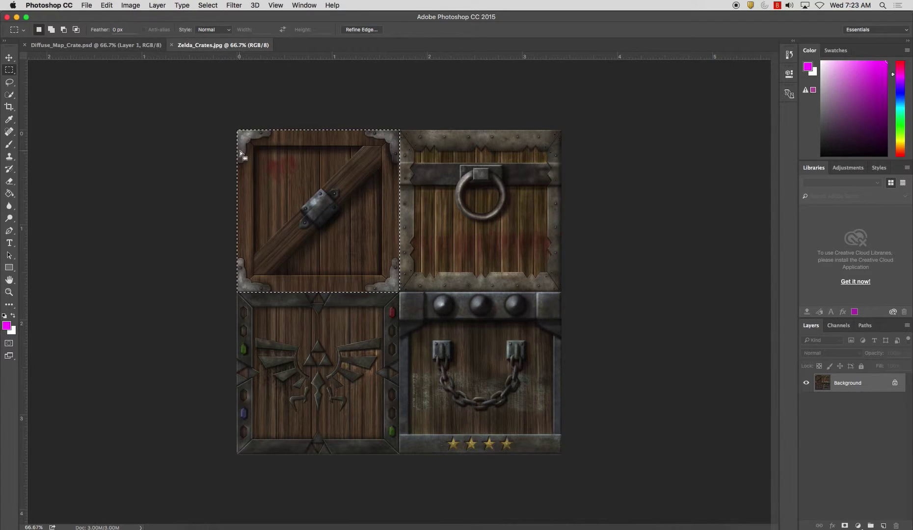
{"action": "left_click", "coordinate": [122, 43]}
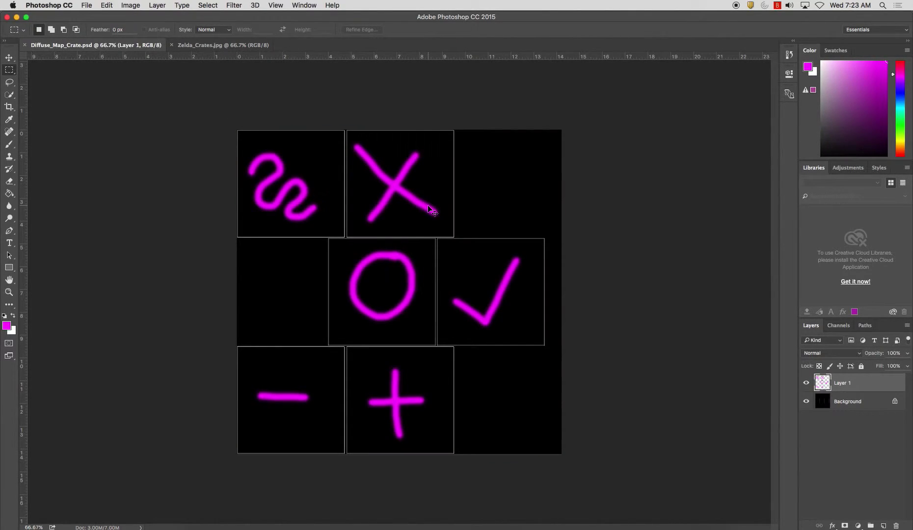
{"action": "key", "text": "super+v"}
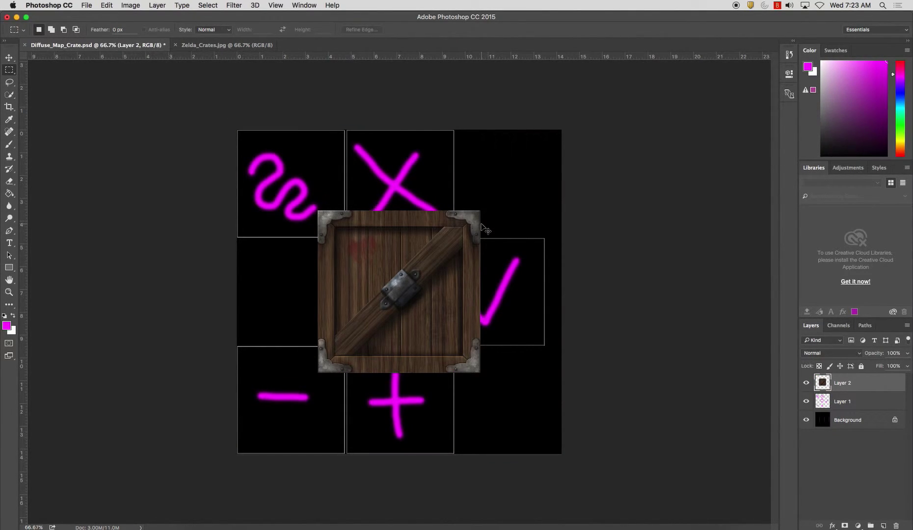
Move the pasted diagonal-plank tile over the squiggle square and scale it proportionally to fit that square
{"action": "key", "text": "super+t"}
{"action": "left_click_drag", "start_coordinate": [437, 264], "coordinate": [357, 184]}
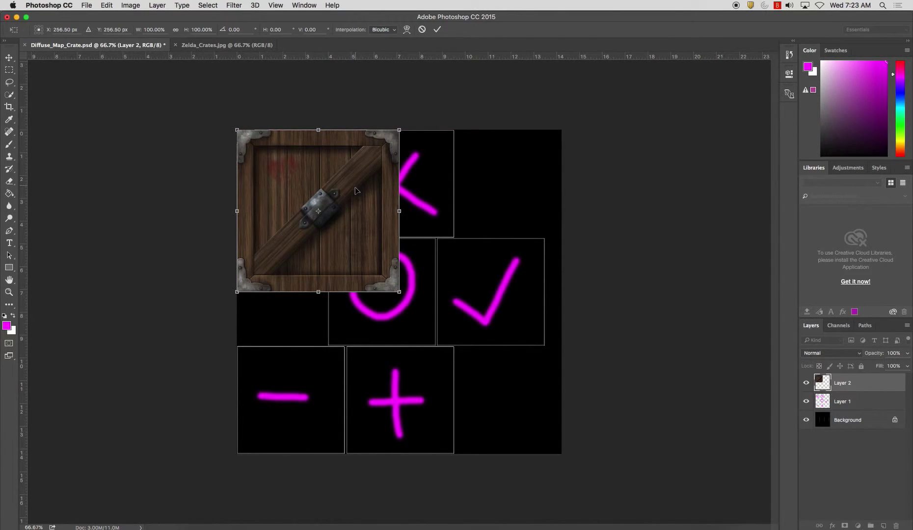
{"action": "left_click_drag", "start_coordinate": [399, 292], "coordinate": [320, 262], "text": "shift"}
{"action": "key", "text": "Return"}
{"action": "key", "text": "m"}
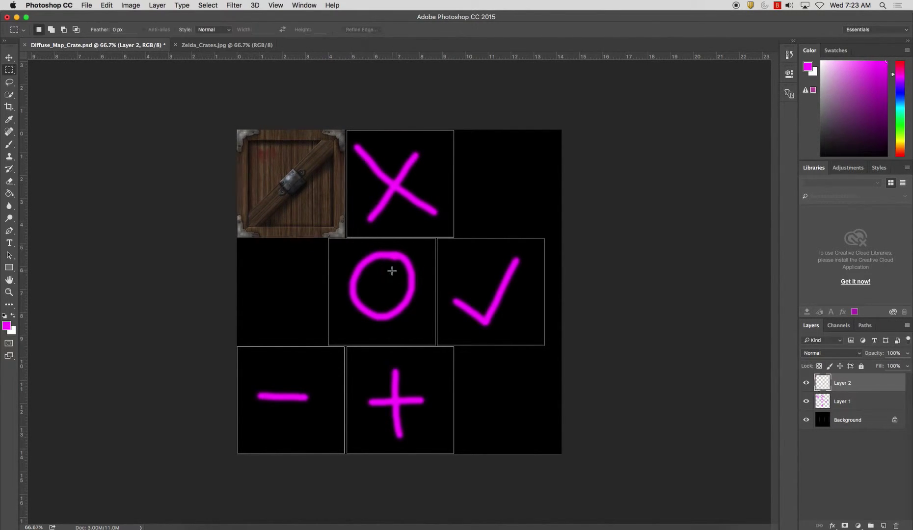
Switch to Maya, examine which map symbols sit on the cube's neighbouring side faces, and return to Zelda_Crates.jpg in Photoshop
{"action": "left_click", "coordinate": [202, 45]}
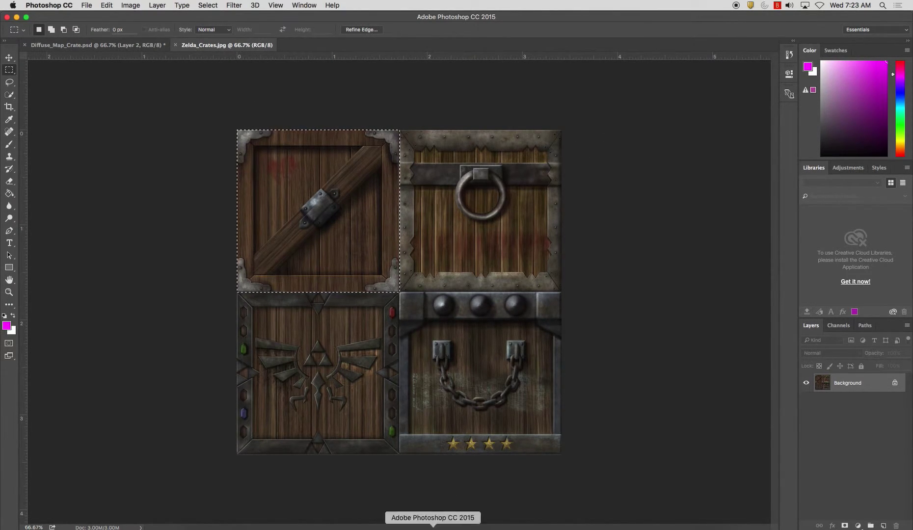
{"action": "left_click", "coordinate": [562, 529]}
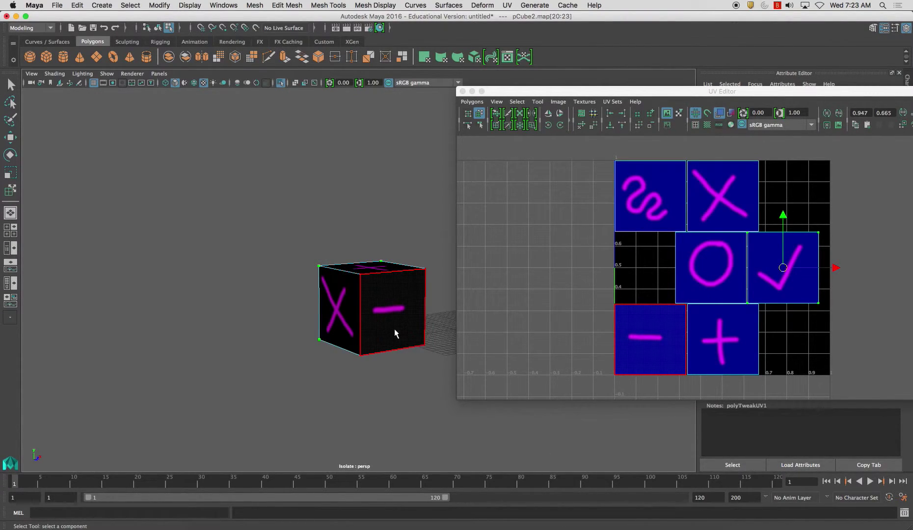
{"action": "left_click_drag", "start_coordinate": [397, 324], "coordinate": [467, 305], "text": "alt"}
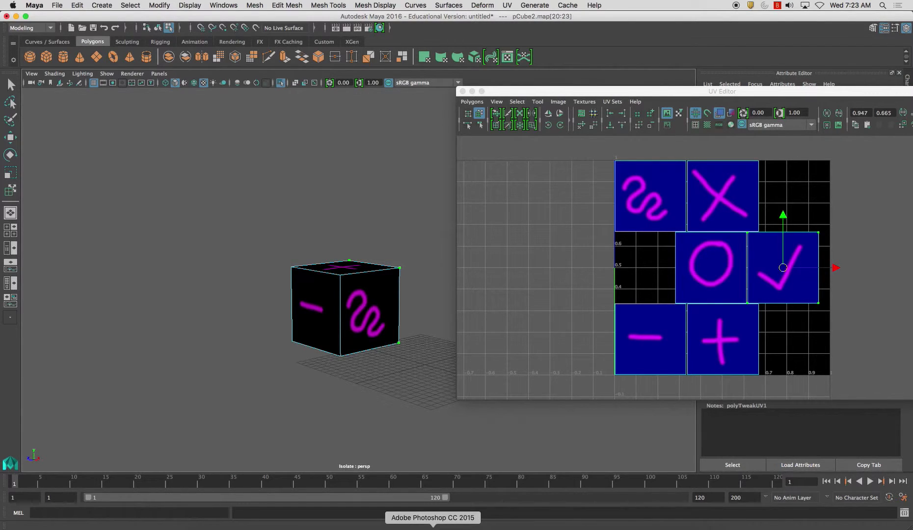
{"action": "left_click", "coordinate": [466, 526]}
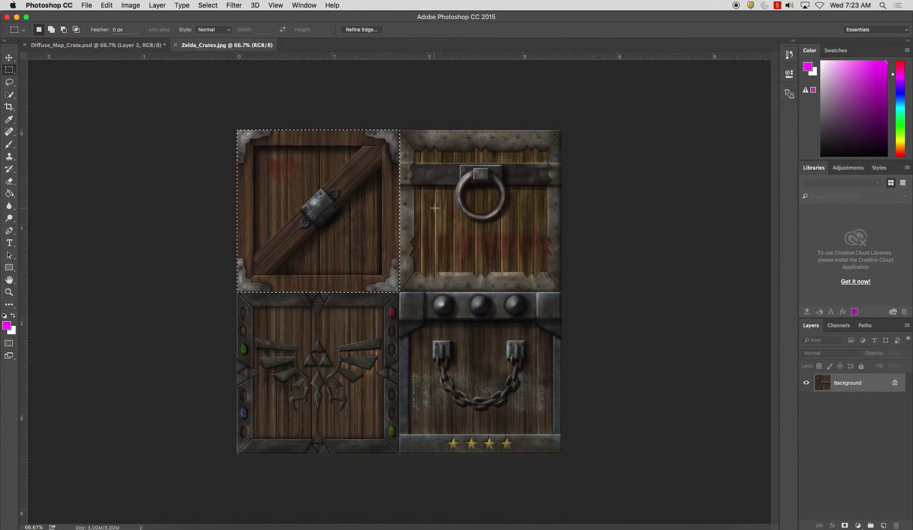
Copy the crate tile with the metal ring from Zelda_Crates.jpg and paste it into Diffuse_Map_Crate.psd
{"action": "left_click", "coordinate": [401, 130]}
{"action": "left_click_drag", "start_coordinate": [566, 123], "coordinate": [399, 292]}
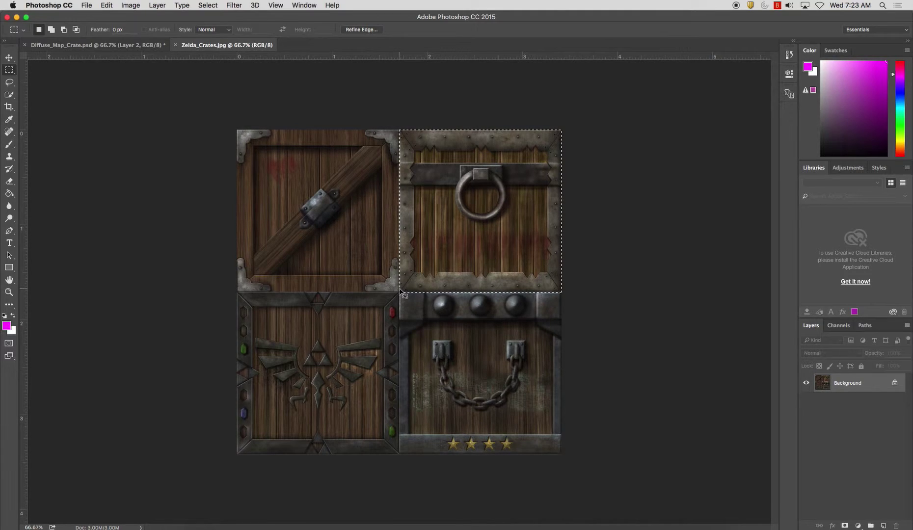
{"action": "left_click", "coordinate": [95, 45]}
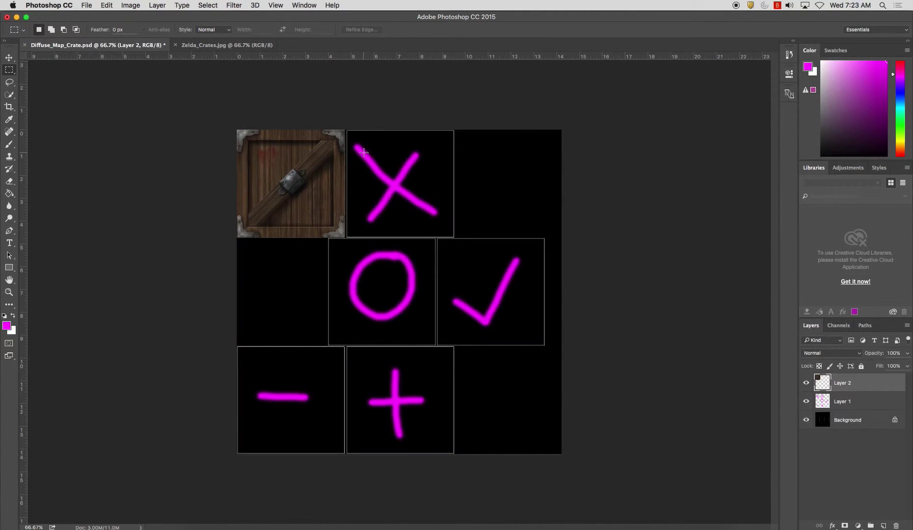
{"action": "key", "text": "super+v"}
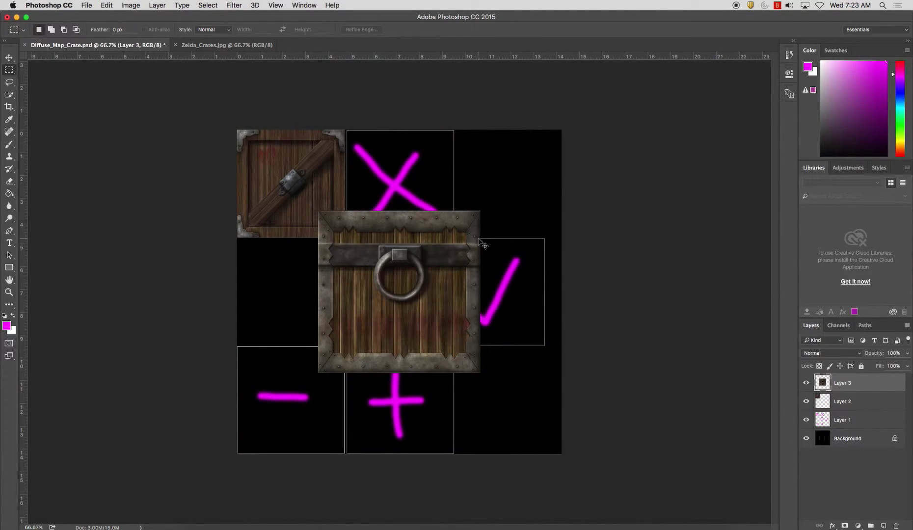
Move the pasted ring tile over the check mark square and scale it down to about 66.8% to fit
{"action": "key", "text": "super+t"}
{"action": "left_click_drag", "start_coordinate": [480, 209], "coordinate": [525, 261]}
{"action": "left_click_drag", "start_coordinate": [549, 350], "coordinate": [544, 347]}
{"action": "key", "text": "Up"}
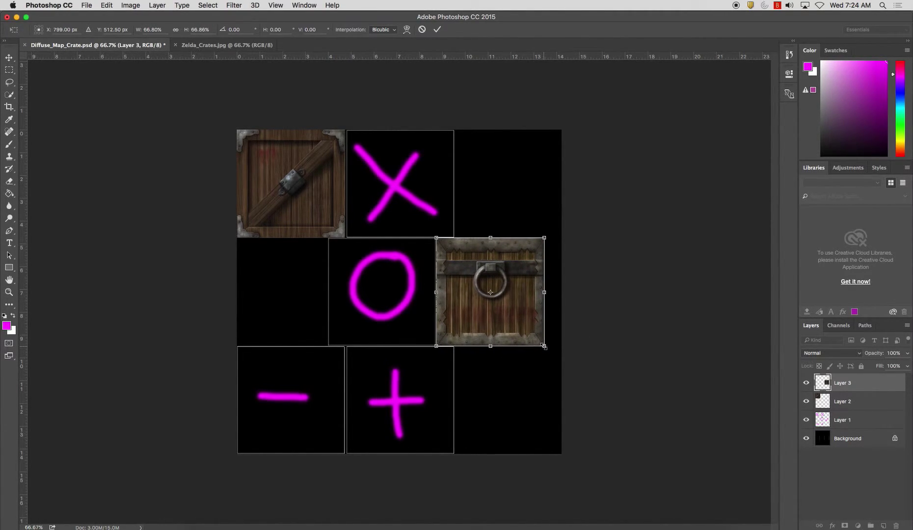
{"action": "key", "text": "Return"}
{"action": "key", "text": "m"}
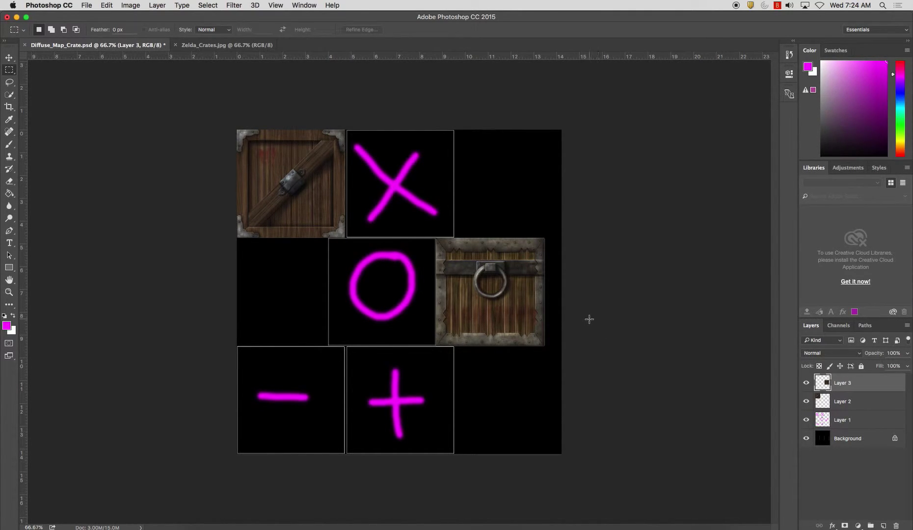
Nudge the ring tile with the Move tool to align its edges with the check mark square's outline
{"action": "key", "text": "v"}
{"action": "key", "text": "Down"}
{"action": "key", "text": "Down"}
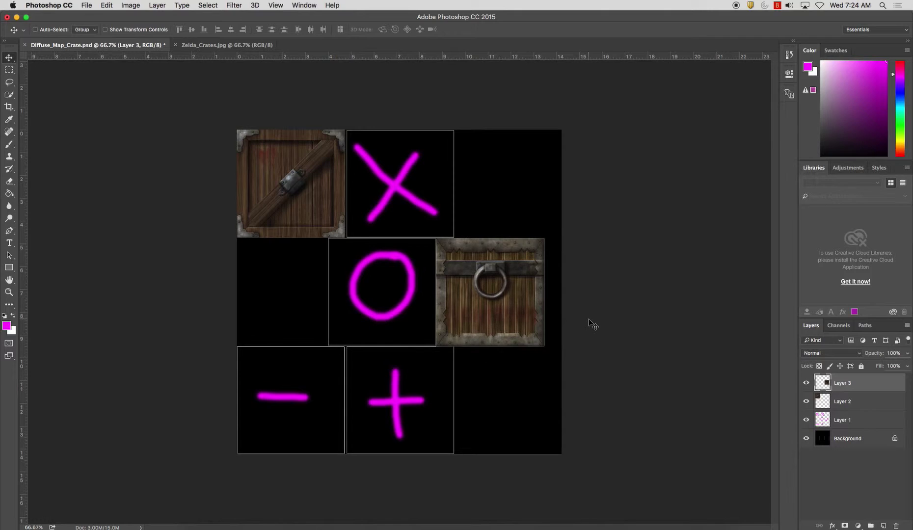
{"action": "key", "text": "Right"}
{"action": "key", "text": "Right"}
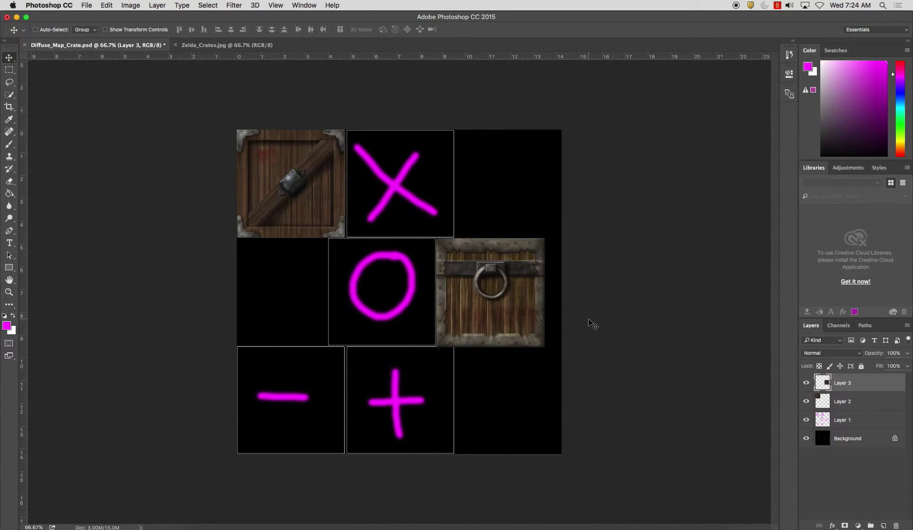
{"action": "key", "text": "Up"}
{"action": "key", "text": "Up"}
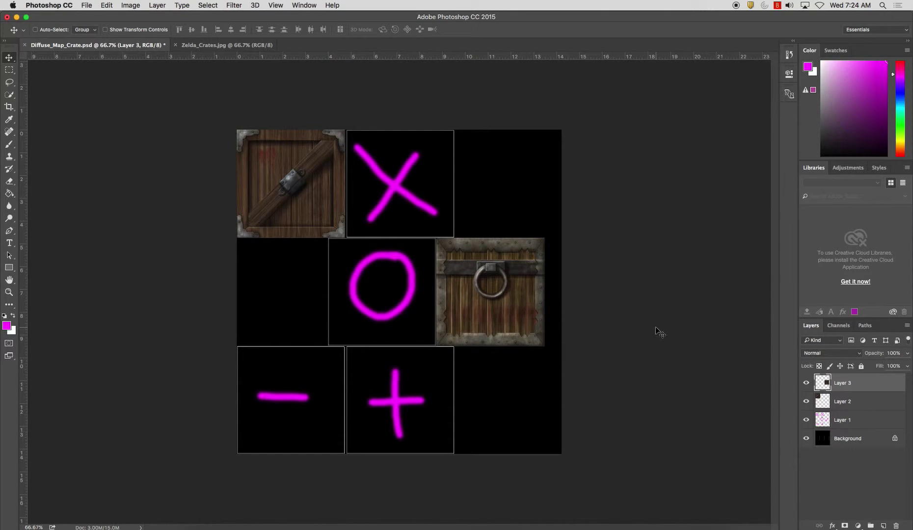
Duplicate the ring tile's layer and move the copy over the minus square
{"action": "left_click_drag", "start_coordinate": [869, 386], "coordinate": [884, 526]}
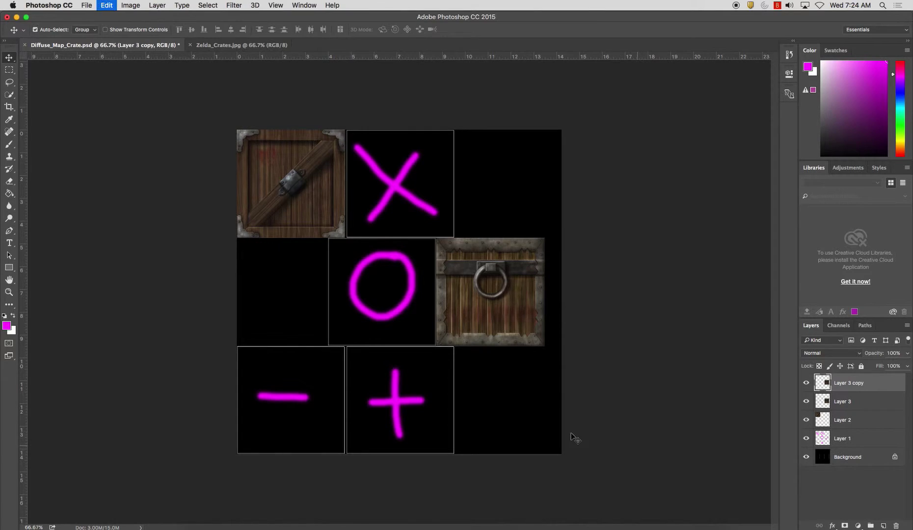
{"action": "key", "text": "ctrl+t"}
{"action": "left_click_drag", "start_coordinate": [516, 313], "coordinate": [317, 422]}
{"action": "key", "text": "Return"}
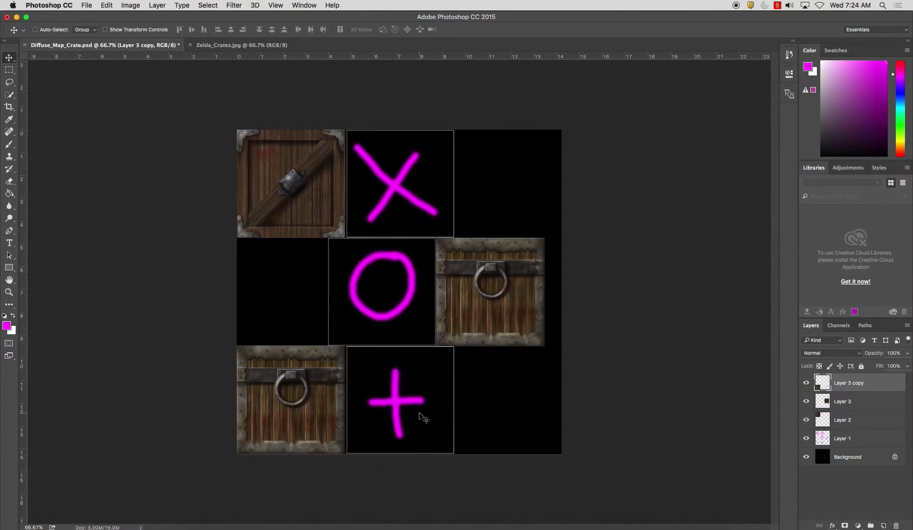
Nudge the duplicated ring tile vertically until it lines up with the minus square's outline
{"action": "key", "text": "Up"}
{"action": "key", "text": "Up"}
{"action": "key", "text": "Down"}
{"action": "key", "text": "Up"}
{"action": "key", "text": "Up"}
{"action": "key", "text": "Down"}
{"action": "key", "text": "Down"}
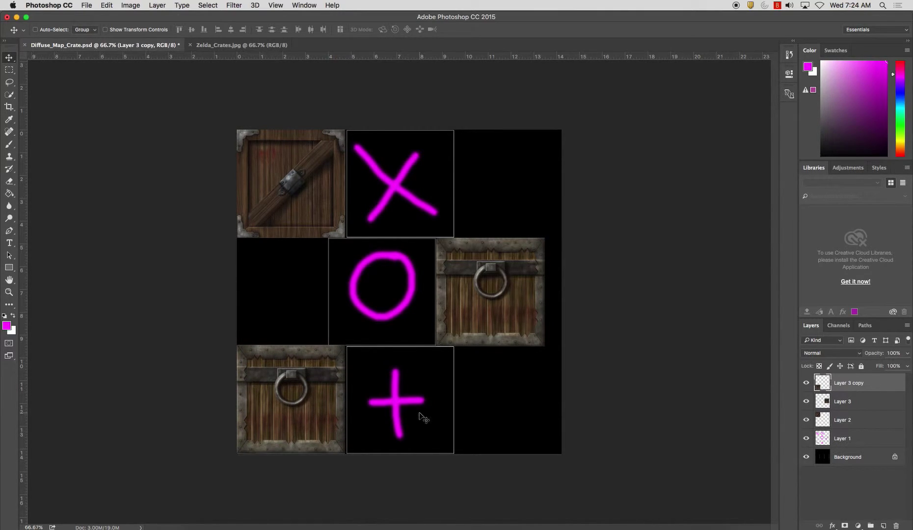
{"action": "key", "text": "Down"}
{"action": "key", "text": "Down"}
{"action": "key", "text": "Up"}
{"action": "key", "text": "Up"}
{"action": "key", "text": "Down"}
{"action": "key", "text": "Up"}
{"action": "key", "text": "Down"}
{"action": "key", "text": "Down"}
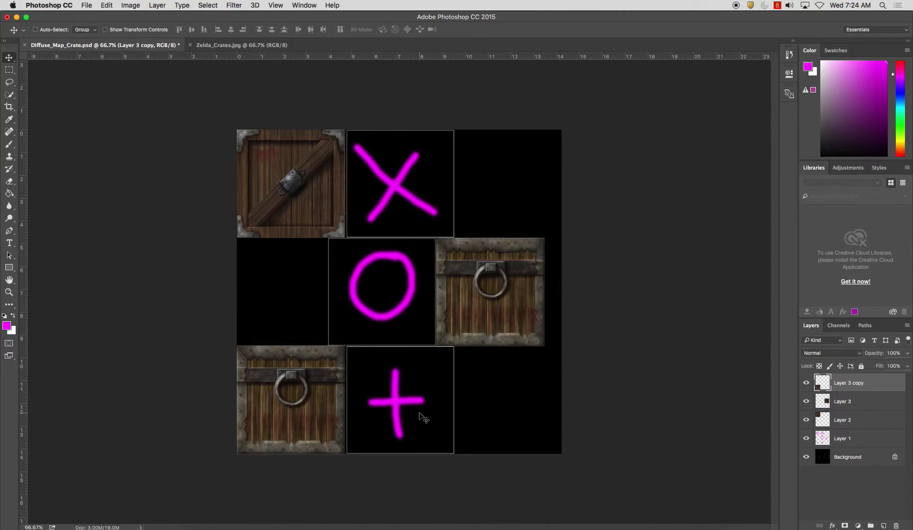
{"action": "key", "text": "Up"}
{"action": "key", "text": "Up"}
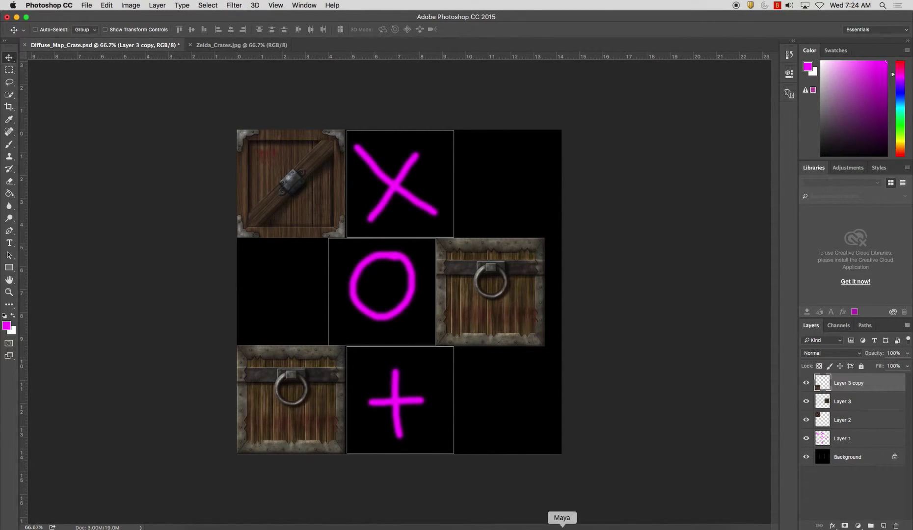
Switch to Maya to examine the cube's top face, then review the remaining crate tiles in Photoshop and return to the diffuse map
{"action": "left_click", "coordinate": [563, 527]}
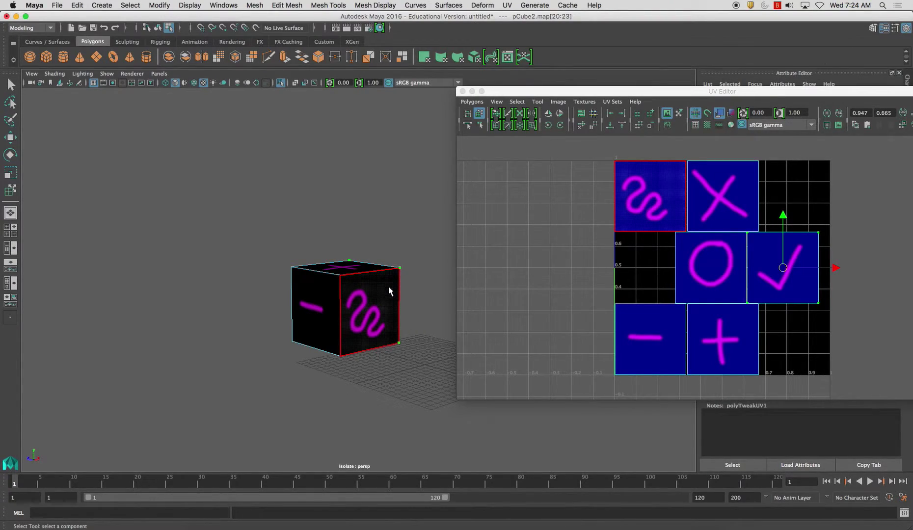
{"action": "left_click_drag", "start_coordinate": [380, 274], "coordinate": [384, 304], "text": "alt"}
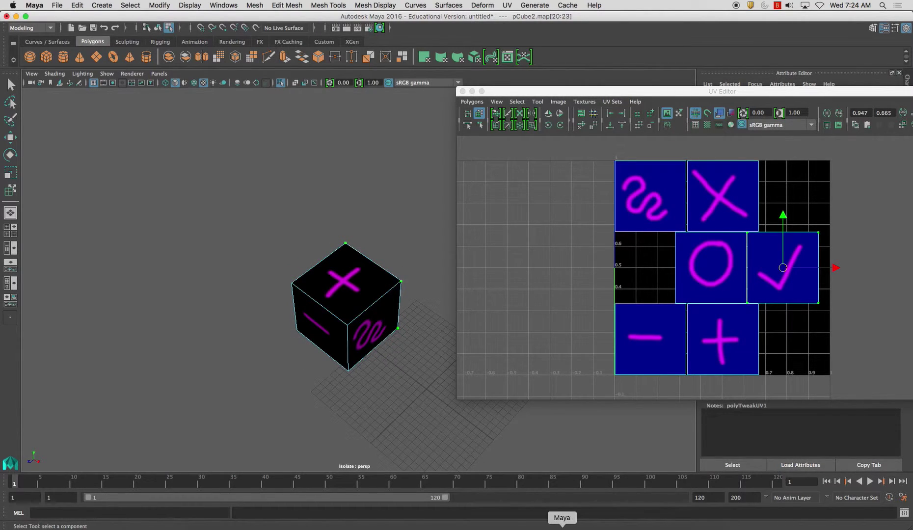
{"action": "left_click", "coordinate": [433, 527]}
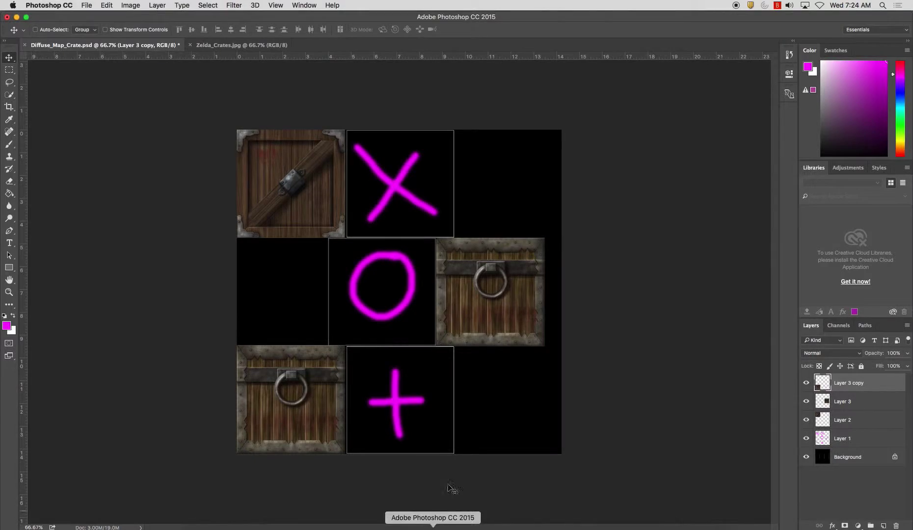
{"action": "left_click", "coordinate": [235, 46]}
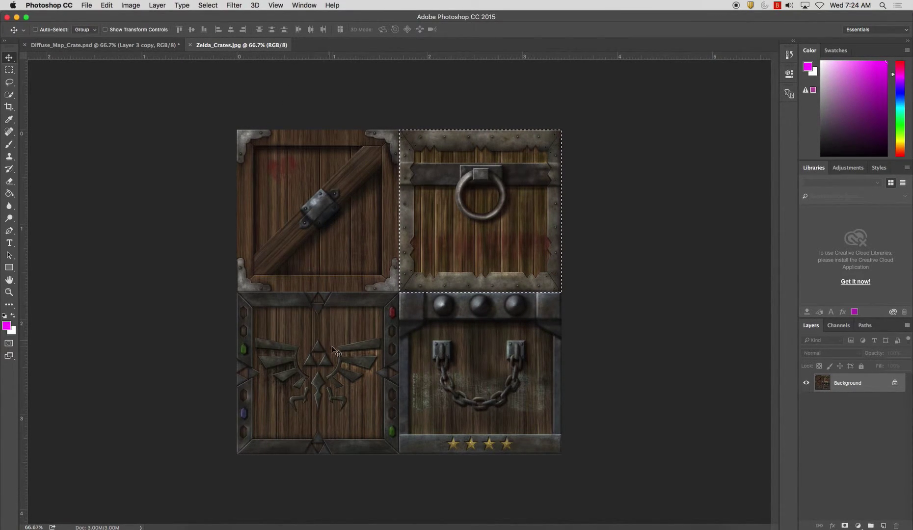
{"action": "left_click", "coordinate": [142, 45]}
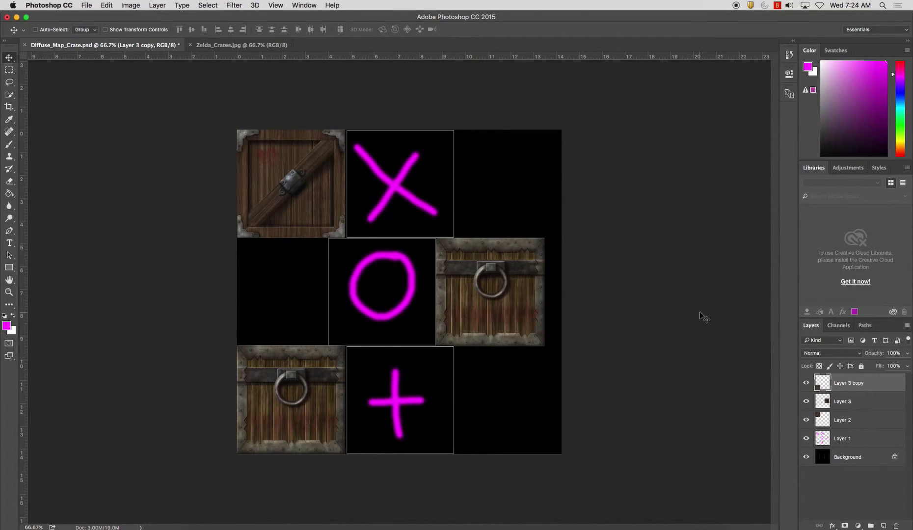
Move the diagonal-plank tile on Layer 2 from the squiggle square onto the plus square
{"action": "left_click", "coordinate": [849, 440]}
{"action": "left_click", "coordinate": [842, 421]}
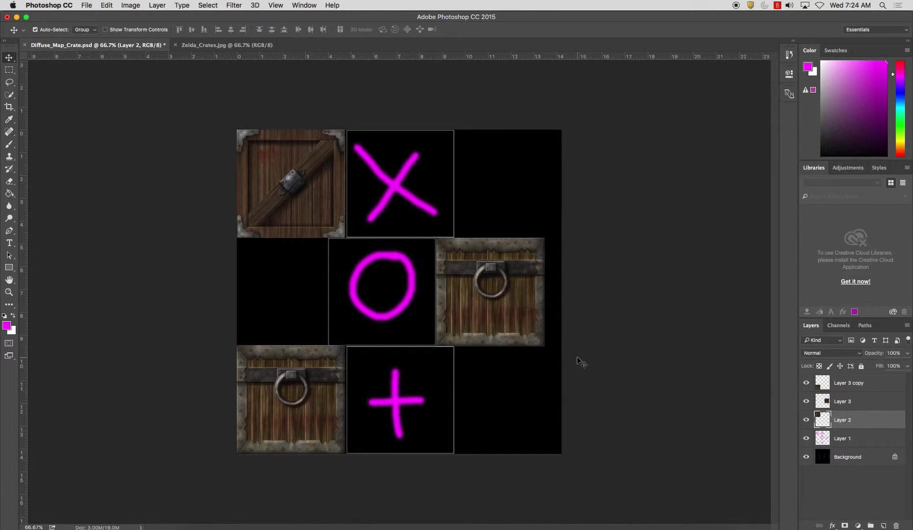
{"action": "key", "text": "ctrl+t"}
{"action": "mouse_move", "coordinate": [317, 193]}
{"action": "left_mouse_down"}
{"action": "mouse_move", "coordinate": [450, 407]}
{"action": "mouse_move", "coordinate": [429, 411]}
{"action": "left_mouse_up"}
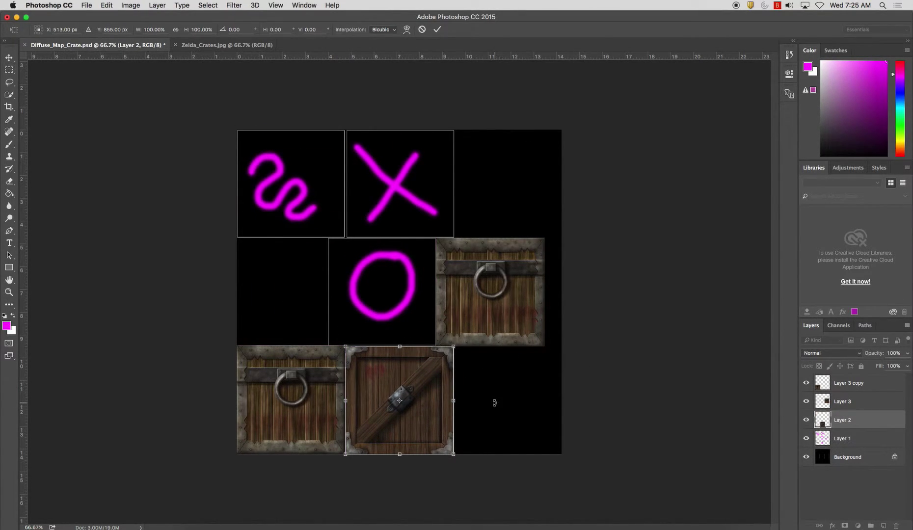
{"action": "key", "text": "Return"}
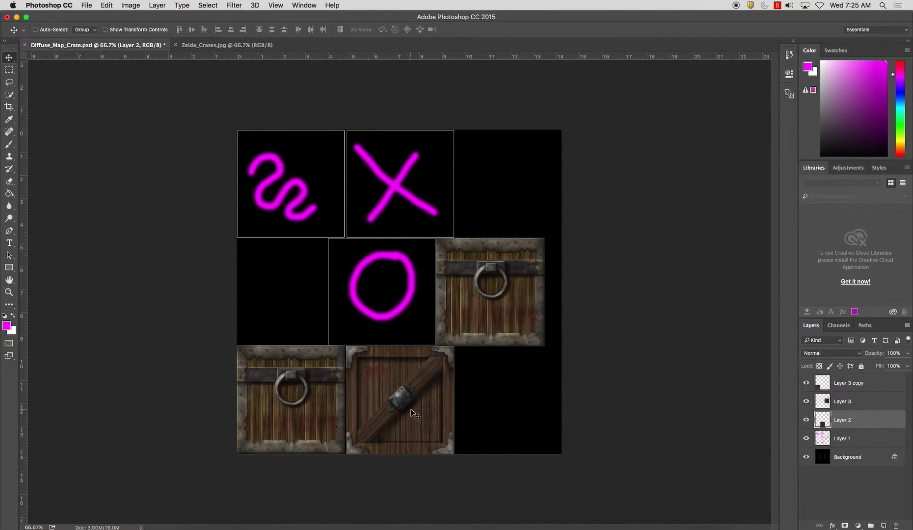
Check the cube's faces in Maya, then copy the winged-emblem crate tile from Zelda_Crates.jpg in Photoshop
{"action": "left_click", "coordinate": [562, 526]}
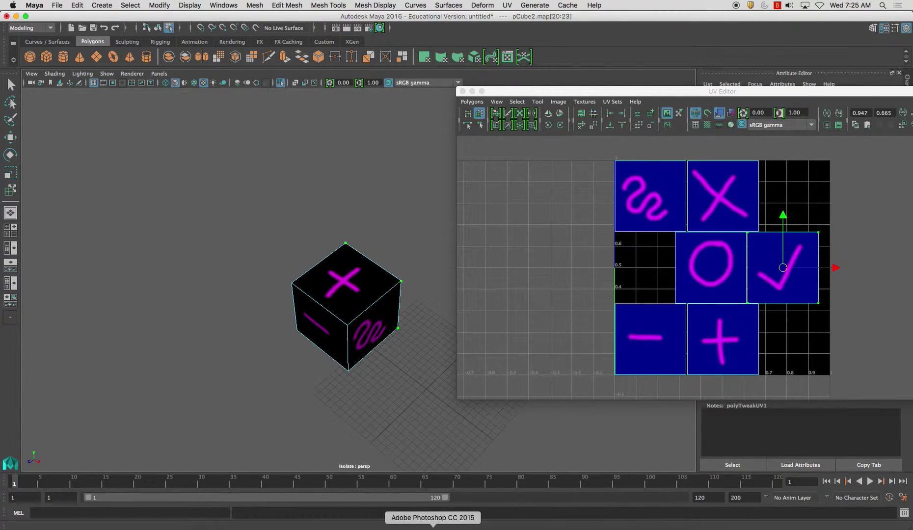
{"action": "left_click", "coordinate": [433, 526]}
{"action": "left_click", "coordinate": [227, 44]}
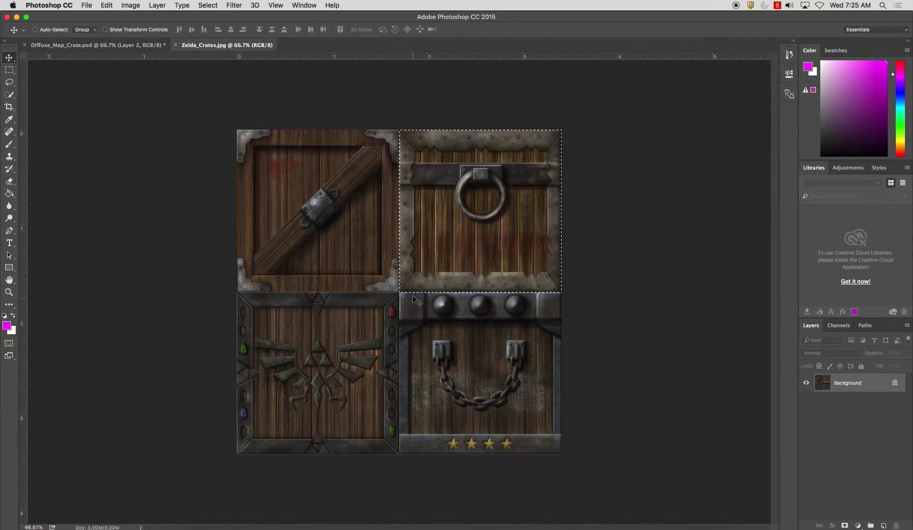
{"action": "left_click", "coordinate": [9, 70]}
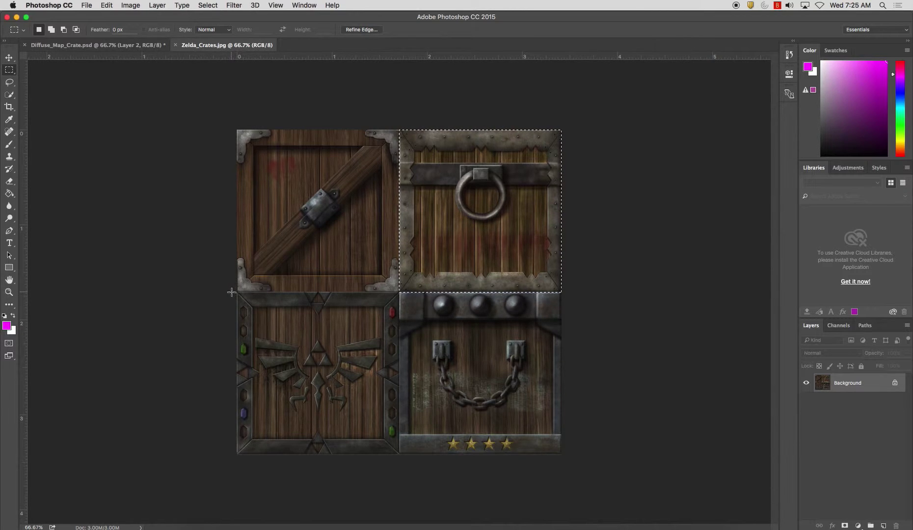
{"action": "left_click_drag", "start_coordinate": [237, 293], "coordinate": [399, 492]}
{"action": "key", "text": "super+c"}
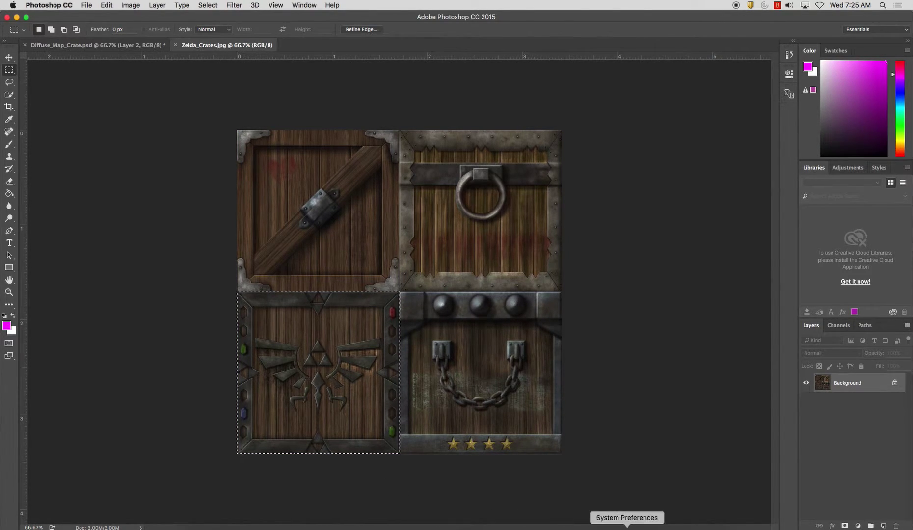
Switch to Maya and examine the squiggle face's position on the cube relative to the minus and plus faces
{"action": "left_click", "coordinate": [562, 526]}
{"action": "left_click", "coordinate": [368, 344]}
{"action": "left_click_drag", "start_coordinate": [368, 344], "coordinate": [387, 337], "text": "alt"}
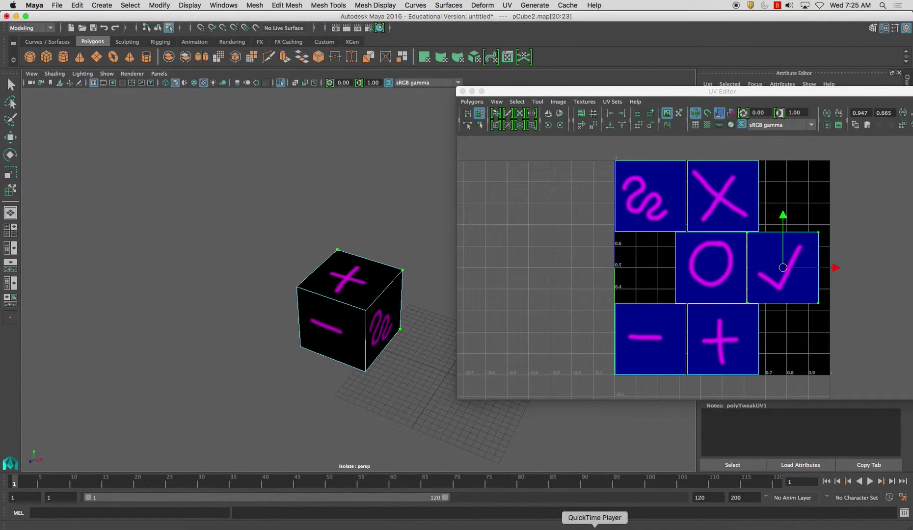
Switch to Photoshop and paste the winged-emblem crate tile into Diffuse_Map_Crate.psd
{"action": "left_click", "coordinate": [433, 525]}
{"action": "left_click", "coordinate": [96, 45]}
{"action": "key", "text": "super+v"}
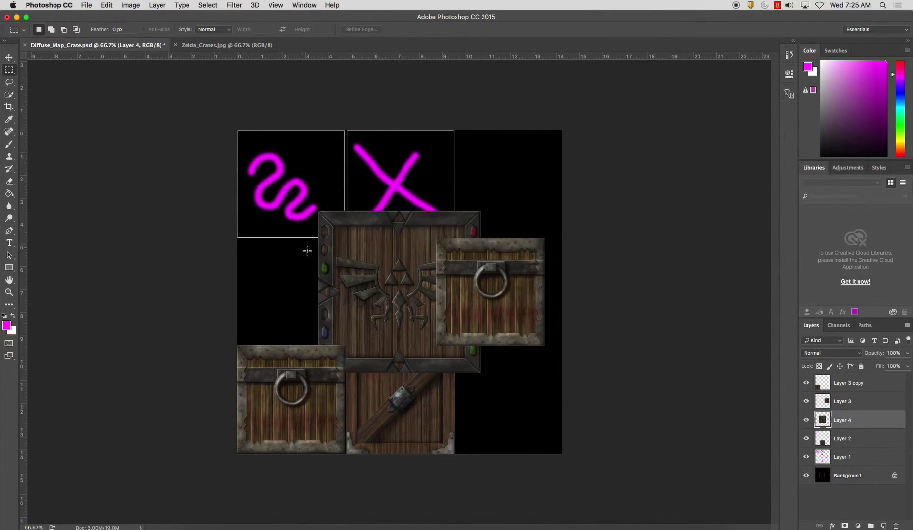
Scale the winged-emblem tile to about 67% and align it over the circle's UV square beside the ring tile
{"action": "key", "text": "super+t"}
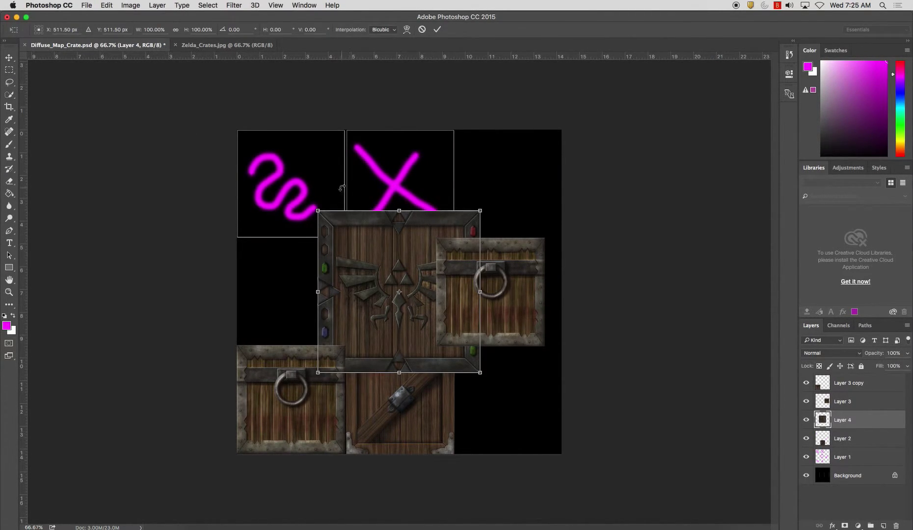
{"action": "left_click_drag", "start_coordinate": [319, 211], "coordinate": [367, 254]}
{"action": "left_click_drag", "start_coordinate": [402, 284], "coordinate": [361, 267]}
{"action": "left_click_drag", "start_coordinate": [444, 348], "coordinate": [436, 348]}
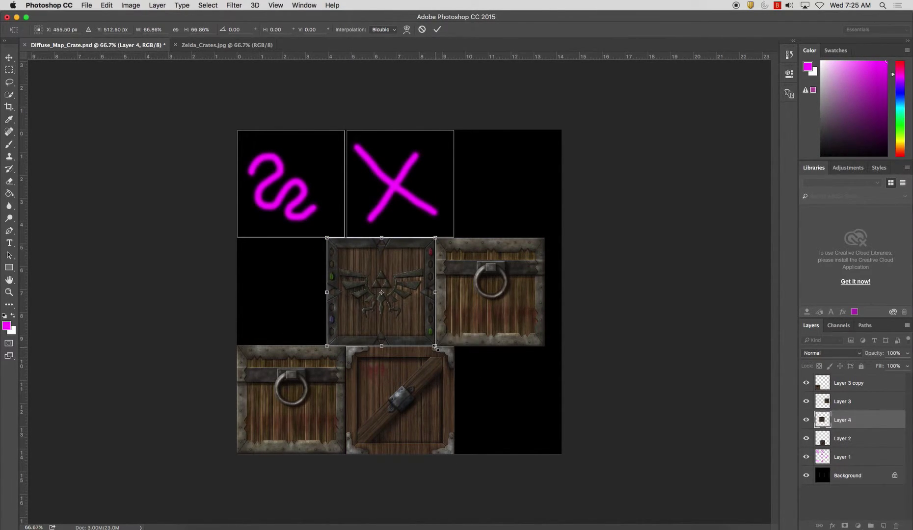
{"action": "key", "text": "Return"}
{"action": "key", "text": "m"}
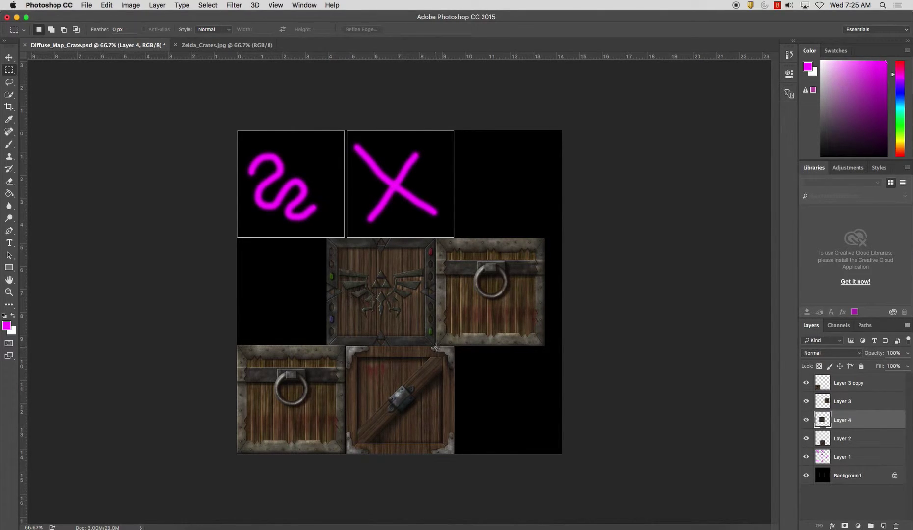
{"action": "key", "text": "v"}
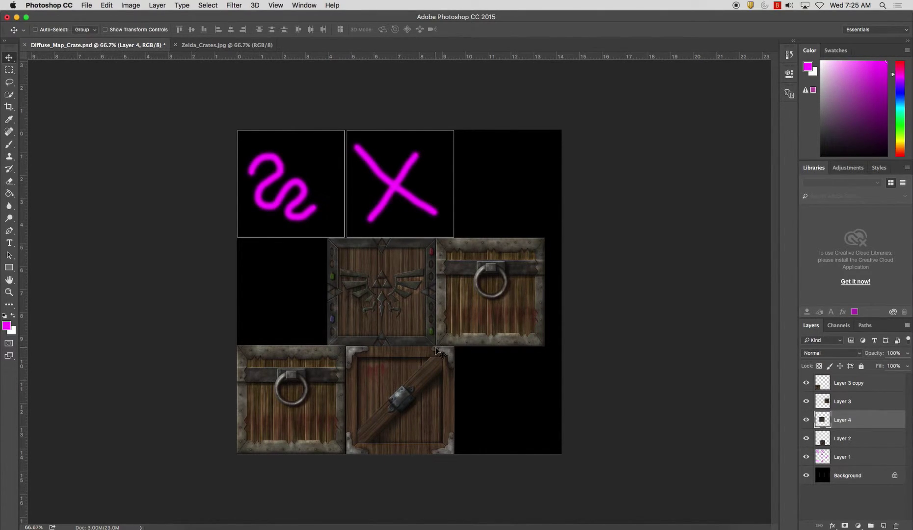
{"action": "key", "text": "Up"}
{"action": "key", "text": "Up"}
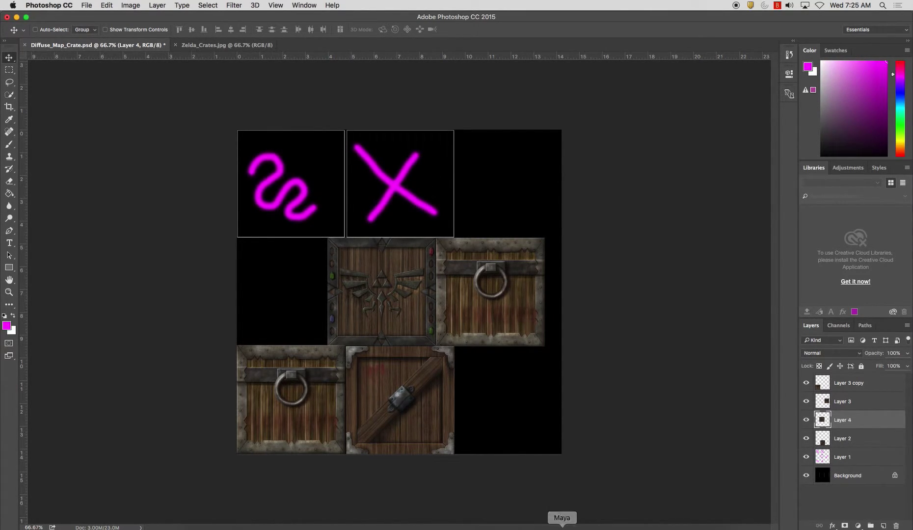
Copy the chain-handle crate tile with the four stars from Zelda_Crates.jpg
{"action": "left_click", "coordinate": [231, 46]}
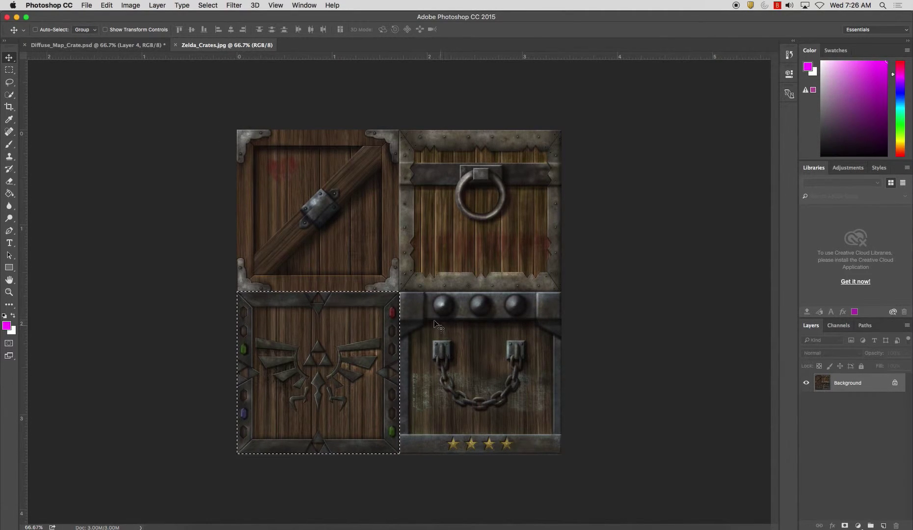
{"action": "left_click", "coordinate": [9, 73]}
{"action": "left_click_drag", "start_coordinate": [562, 454], "coordinate": [400, 293]}
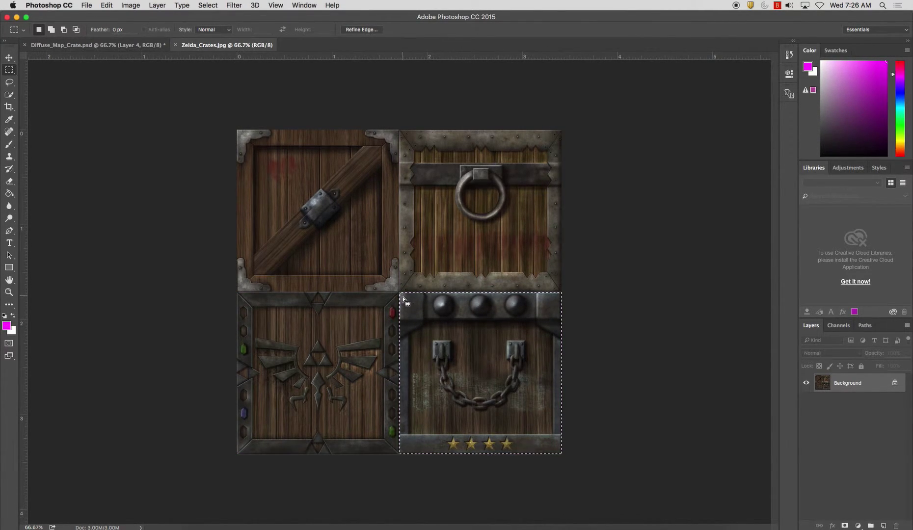
{"action": "key", "text": "super+c"}
Paste the chain tile into the diffuse map, scale it to about 67%, and fit it onto the squiggle square
{"action": "key", "text": "ctrl+Tab"}
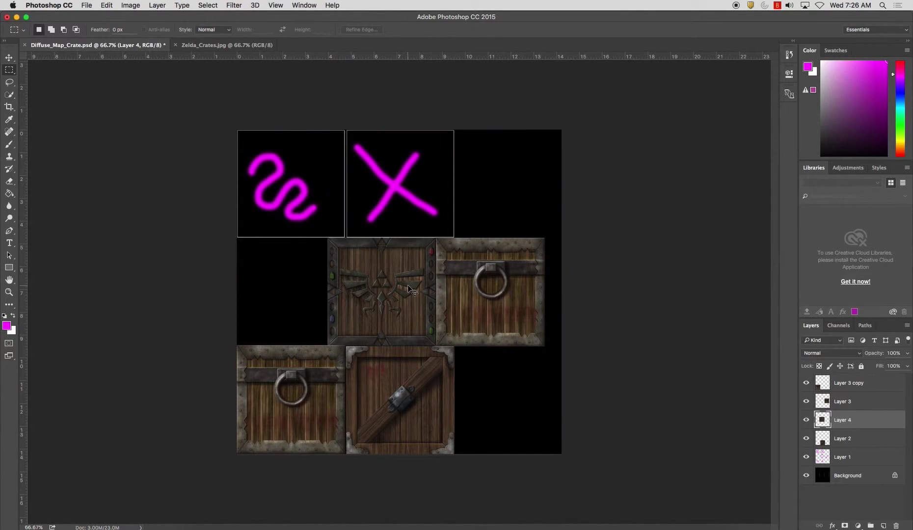
{"action": "key", "text": "super+v"}
{"action": "key", "text": "super+t"}
{"action": "left_click_drag", "start_coordinate": [410, 249], "coordinate": [330, 169]}
{"action": "left_click_drag", "start_coordinate": [400, 293], "coordinate": [334, 252]}
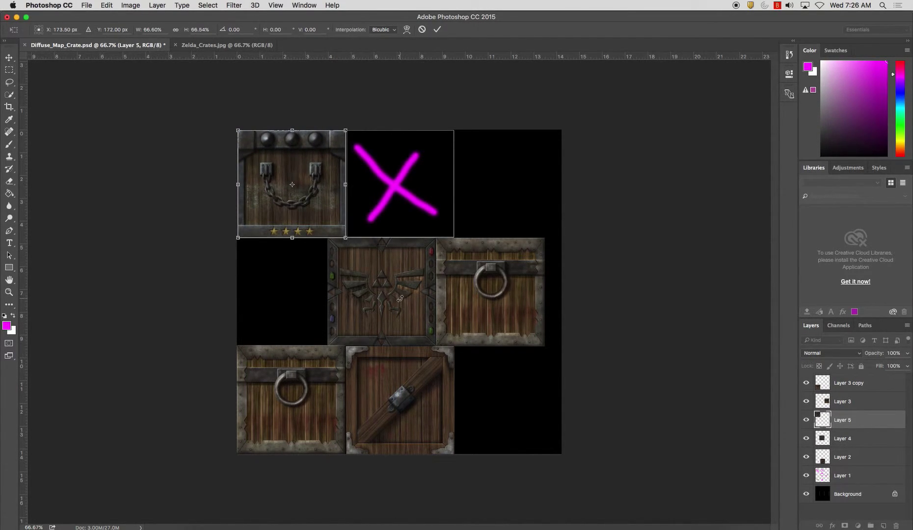
{"action": "key", "text": "Return"}
{"action": "key", "text": "m"}
Duplicate the chain tile's Layer 5 and align the copy on the X square
{"action": "left_click_drag", "start_coordinate": [867, 420], "coordinate": [883, 526]}
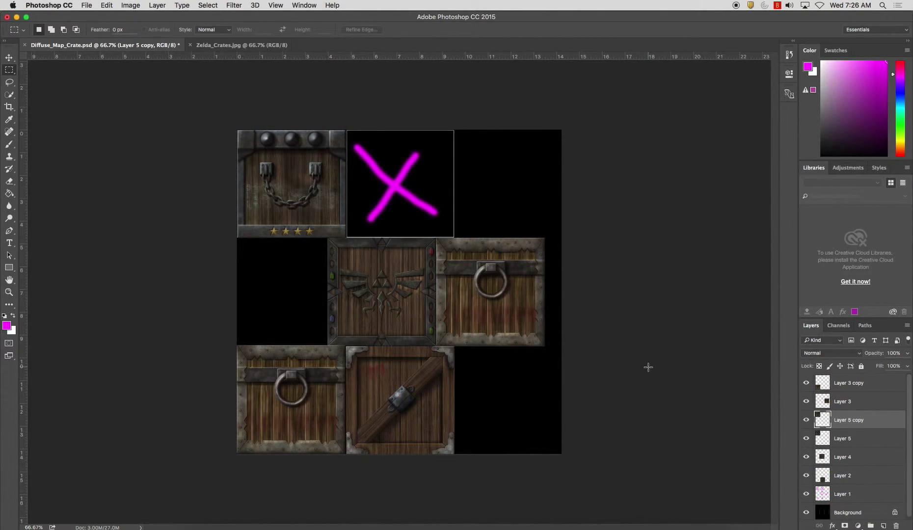
{"action": "key", "text": "super+t"}
{"action": "left_click_drag", "start_coordinate": [323, 193], "coordinate": [431, 203]}
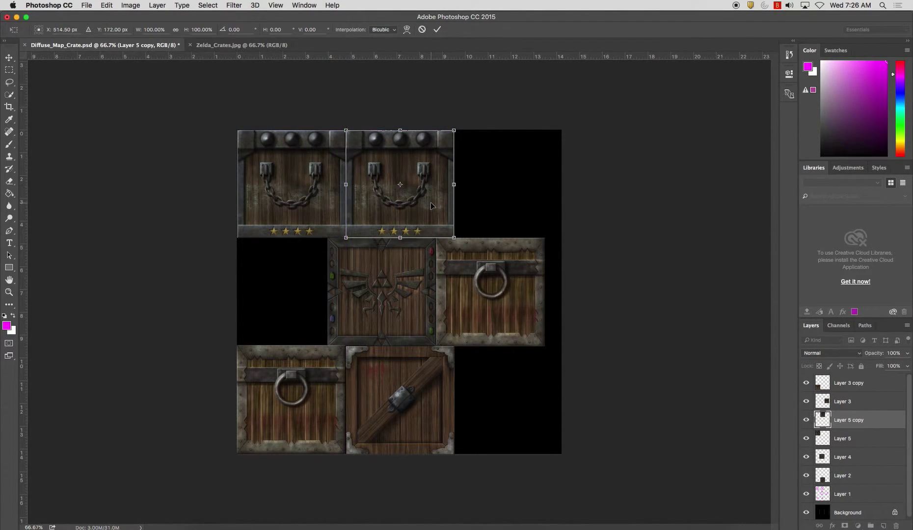
{"action": "key", "text": "Return"}
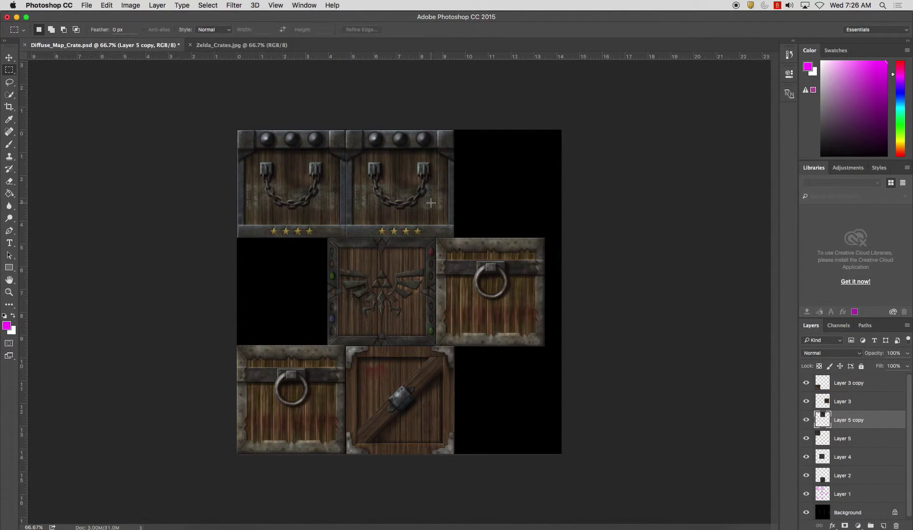
{"action": "key", "text": "v"}
{"action": "key", "text": "Right"}
{"action": "key", "text": "Right"}
{"action": "key", "text": "Left"}
{"action": "key", "text": "Left"}
{"action": "key", "text": "Left"}
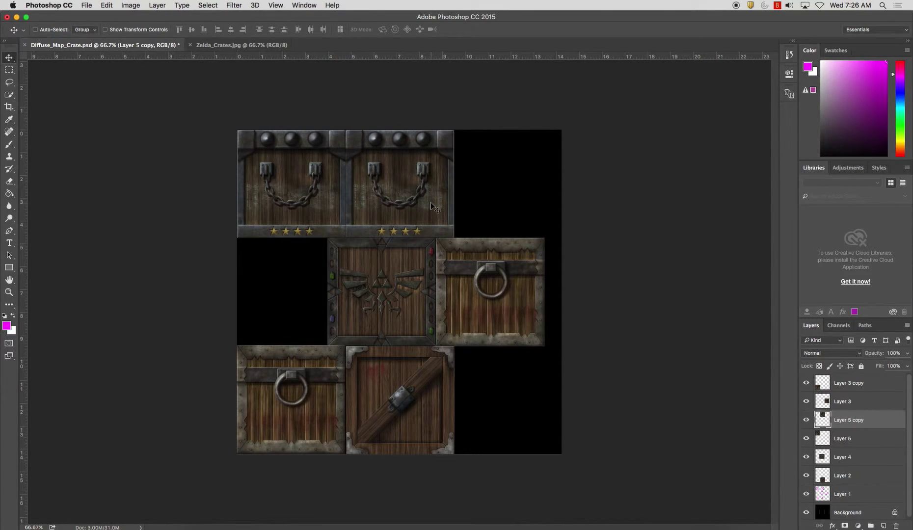
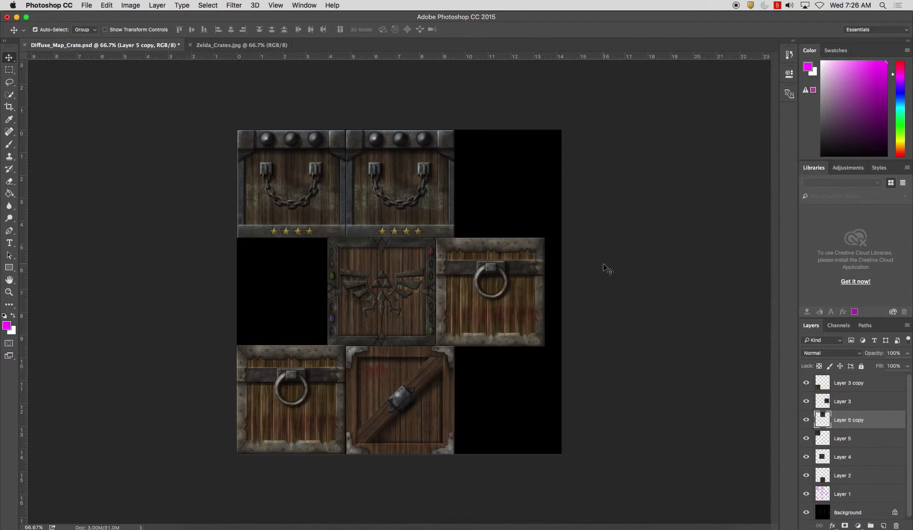
Save the diffuse map as Diffuse_Map_Crate.psd on the Desktop, replacing the existing file
{"action": "key", "text": "shift+super+s"}
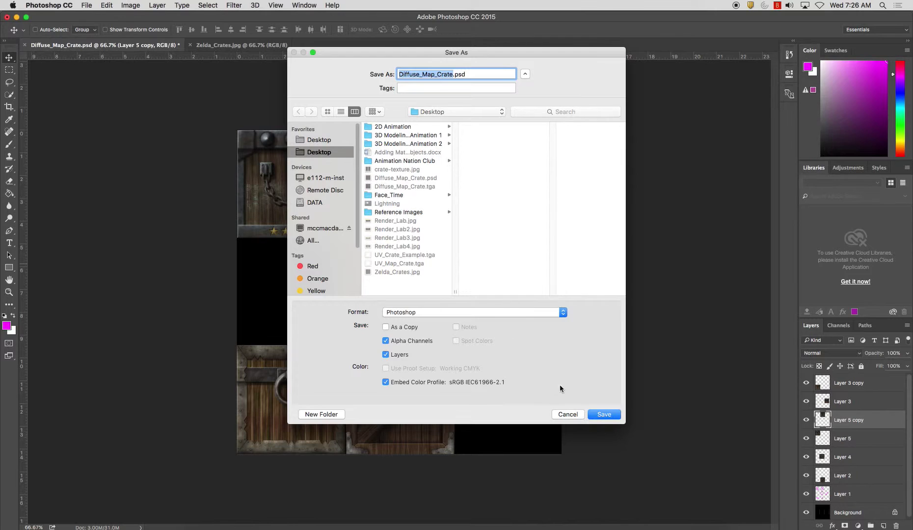
{"action": "left_click", "coordinate": [605, 416]}
{"action": "left_click", "coordinate": [533, 116]}
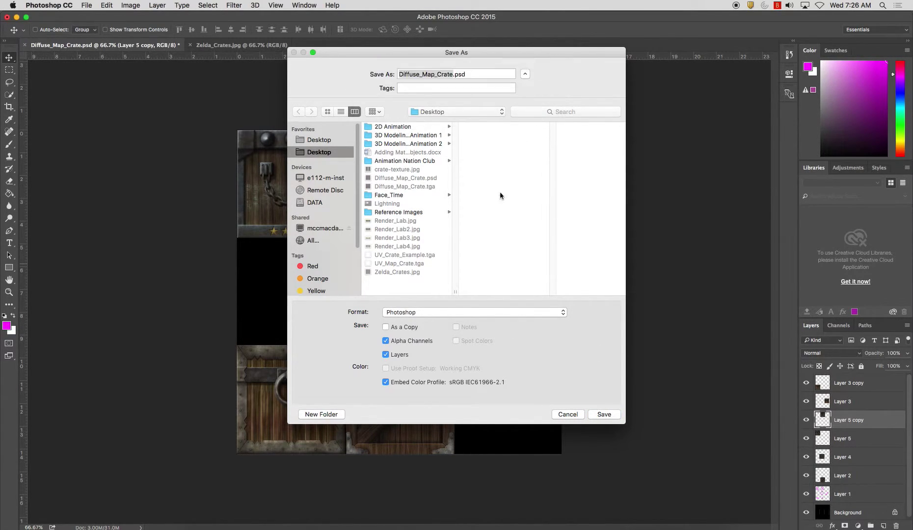
{"action": "left_click", "coordinate": [564, 232]}
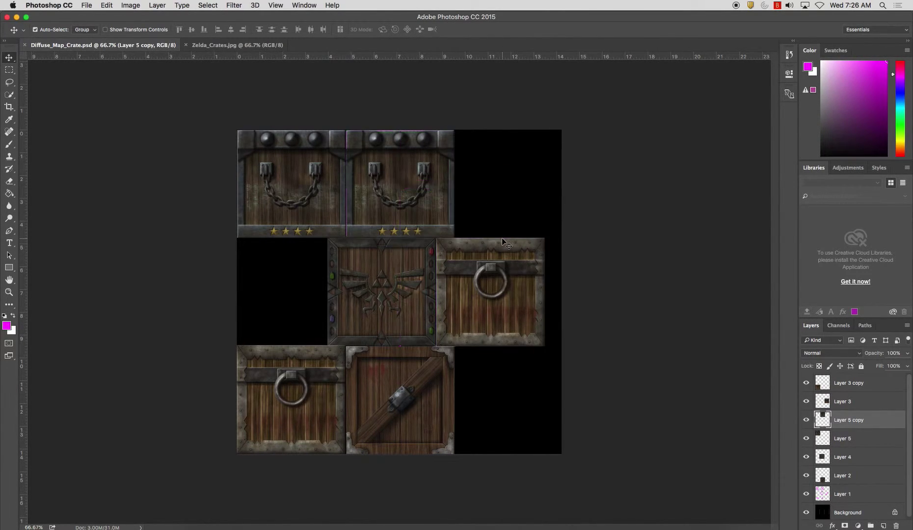
Save a Targa copy as Diffuse_Map_Crate.tga on the Desktop without alpha channels, replacing the existing file
{"action": "key", "text": "shift+super+s"}
{"action": "left_click", "coordinate": [433, 315]}
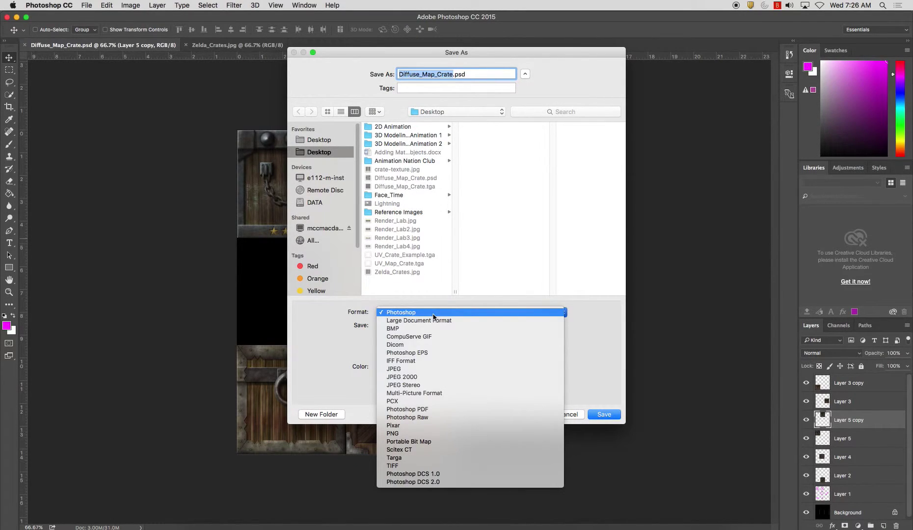
{"action": "left_click", "coordinate": [394, 458]}
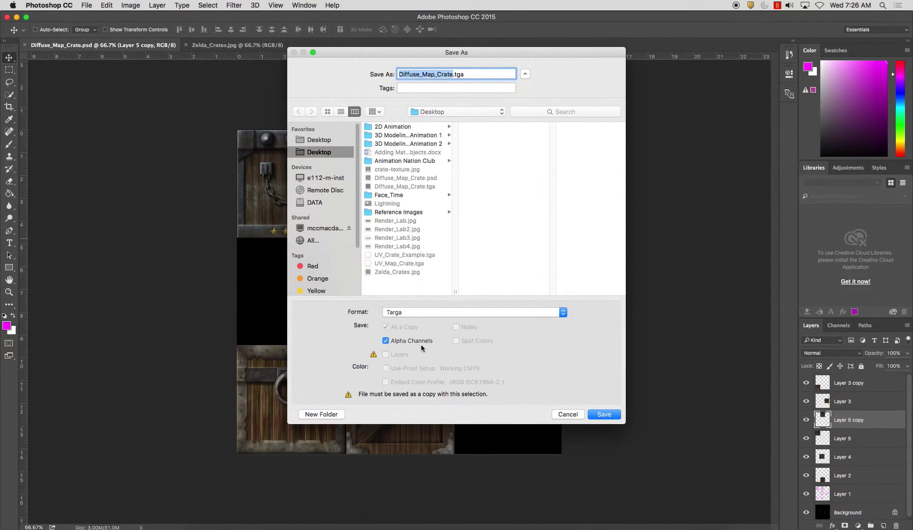
{"action": "left_click", "coordinate": [609, 415]}
{"action": "left_click", "coordinate": [522, 115]}
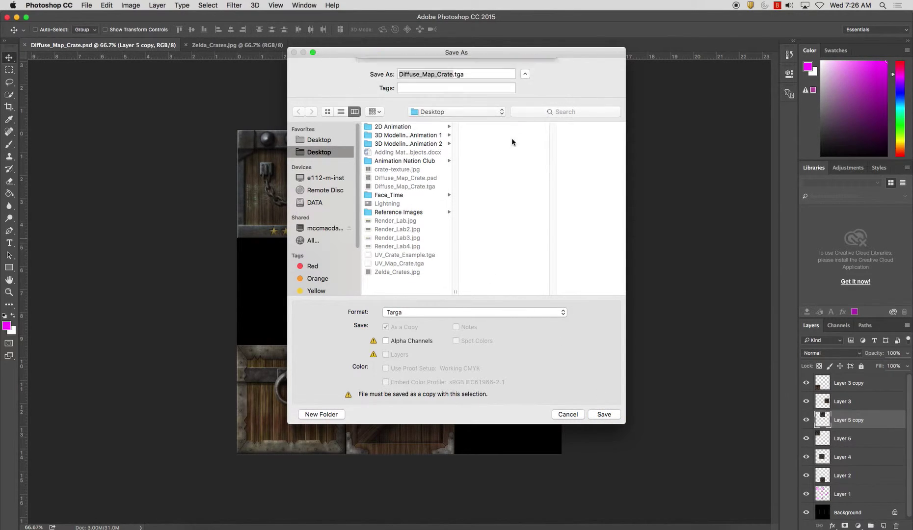
{"action": "left_click", "coordinate": [484, 184]}
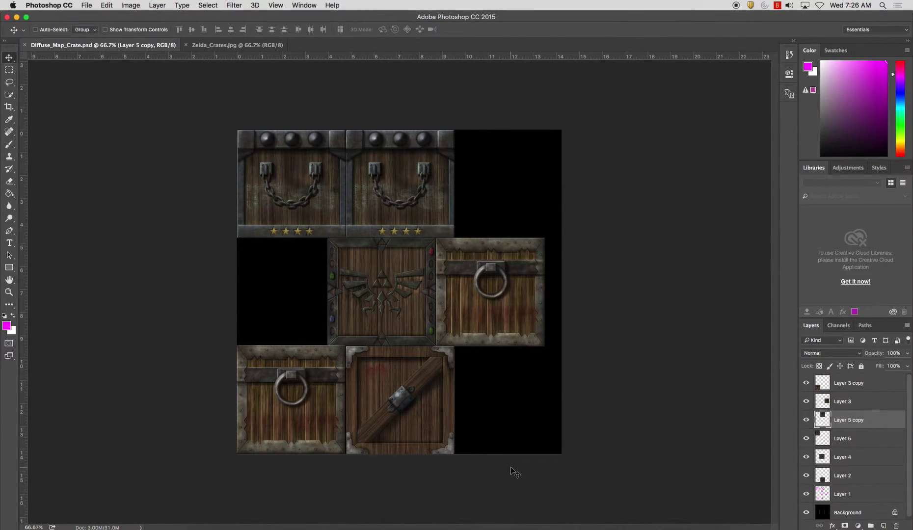
Switch to Maya, select the cube in object mode, check its crate tiles without UV shading in the UV Editor, and close the editor
{"action": "left_click", "coordinate": [563, 529]}
{"action": "right_click_drag", "start_coordinate": [354, 316], "coordinate": [376, 301]}
{"action": "left_click", "coordinate": [375, 306]}
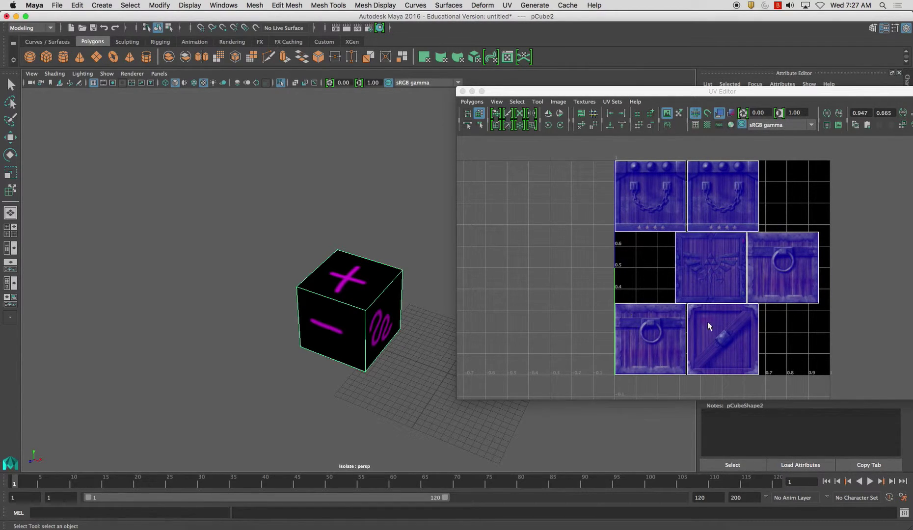
{"action": "left_click_drag", "start_coordinate": [516, 92], "coordinate": [424, 127]}
{"action": "left_click", "coordinate": [628, 149]}
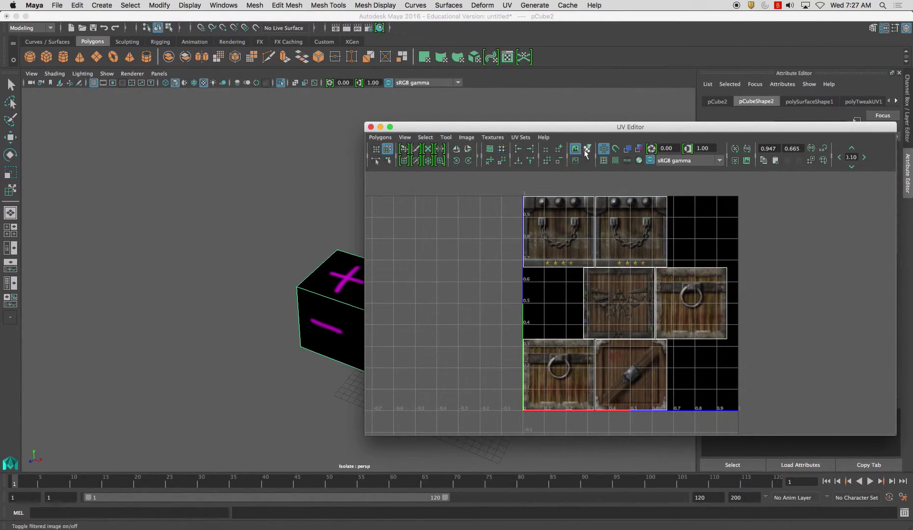
{"action": "left_click", "coordinate": [628, 149]}
{"action": "left_click", "coordinate": [371, 127]}
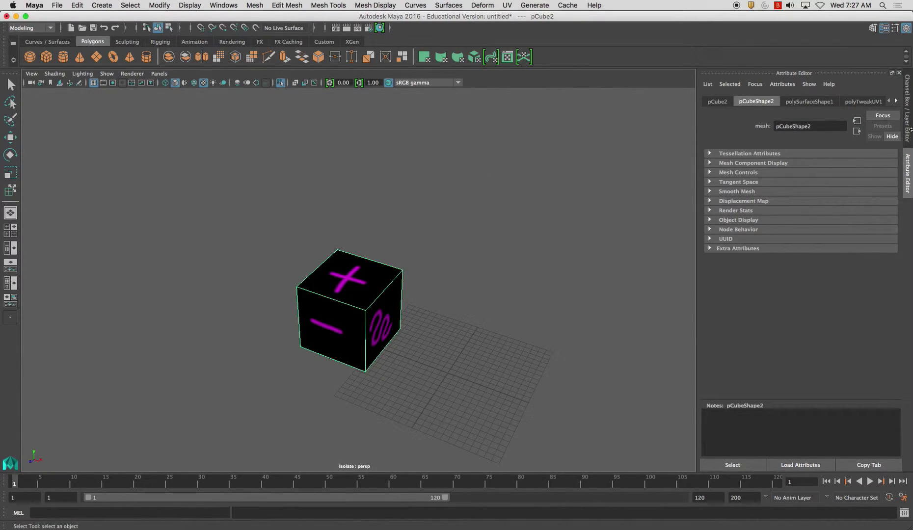
Open the file texture behind the blinn2 material's color and reload the Diffuse_Map_Crate.tga image
{"action": "left_click", "coordinate": [895, 100]}
{"action": "left_click", "coordinate": [895, 101]}
{"action": "left_click", "coordinate": [894, 100]}
{"action": "left_click", "coordinate": [872, 101]}
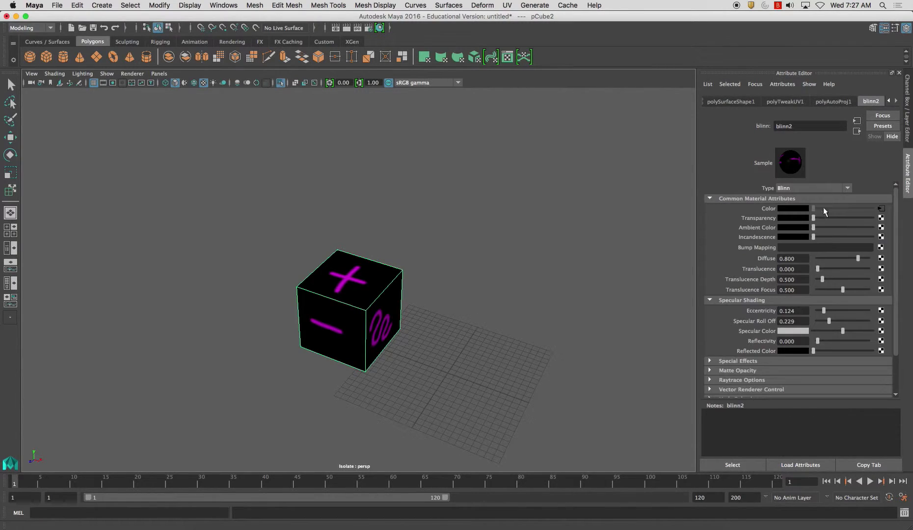
{"action": "left_click", "coordinate": [882, 209]}
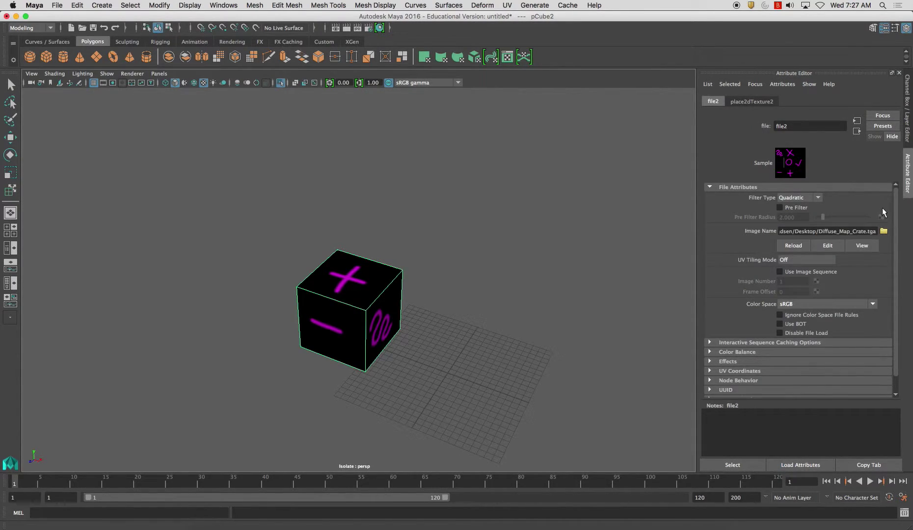
{"action": "left_click", "coordinate": [793, 246]}
Deselect the cube and examine the reloaded crate texture on its faces from several angles
{"action": "left_click", "coordinate": [526, 245]}
{"action": "left_click_drag", "start_coordinate": [522, 245], "coordinate": [393, 268], "text": "alt"}
{"action": "middle_click_drag", "start_coordinate": [457, 257], "coordinate": [491, 254], "text": "alt"}
{"action": "right_click_drag", "start_coordinate": [490, 247], "coordinate": [545, 306], "text": "alt"}
{"action": "mouse_move", "coordinate": [545, 309]}
{"action": "left_mouse_down", "text": "alt"}
{"action": "mouse_move", "coordinate": [487, 312]}
{"action": "mouse_move", "coordinate": [519, 292]}
{"action": "mouse_move", "coordinate": [452, 282]}
{"action": "left_mouse_up", "text": "alt"}
{"action": "left_click_drag", "start_coordinate": [514, 289], "coordinate": [473, 296], "text": "alt"}
{"action": "middle_click_drag", "start_coordinate": [486, 291], "coordinate": [507, 292], "text": "alt"}
{"action": "left_click_drag", "start_coordinate": [507, 292], "coordinate": [526, 309], "text": "alt"}
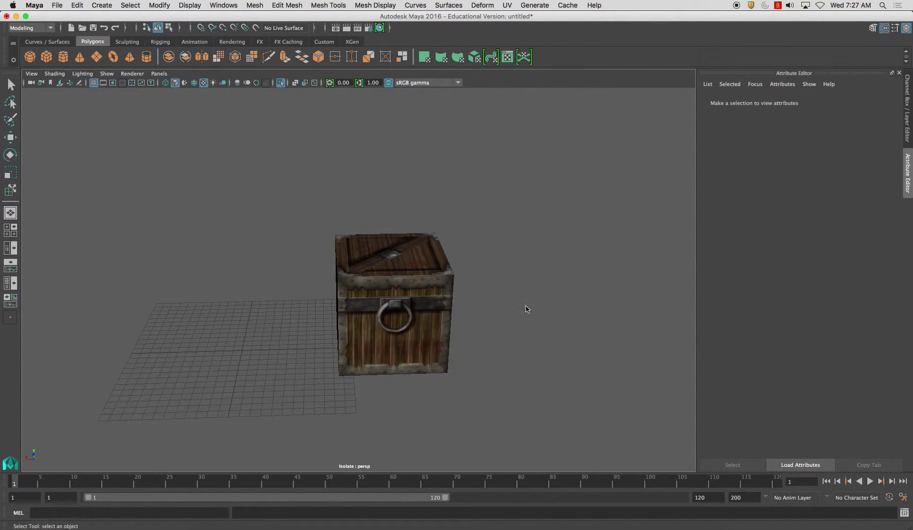
Turn off isolation and compare the custom crate with the plain wooden crate from several angles
{"action": "key", "text": "ctrl+1"}
{"action": "mouse_move", "coordinate": [396, 279]}
{"action": "left_mouse_down", "text": "alt"}
{"action": "mouse_move", "coordinate": [418, 259]}
{"action": "mouse_move", "coordinate": [441, 280]}
{"action": "mouse_move", "coordinate": [452, 267]}
{"action": "mouse_move", "coordinate": [373, 258]}
{"action": "mouse_move", "coordinate": [396, 275]}
{"action": "left_mouse_up", "text": "alt"}
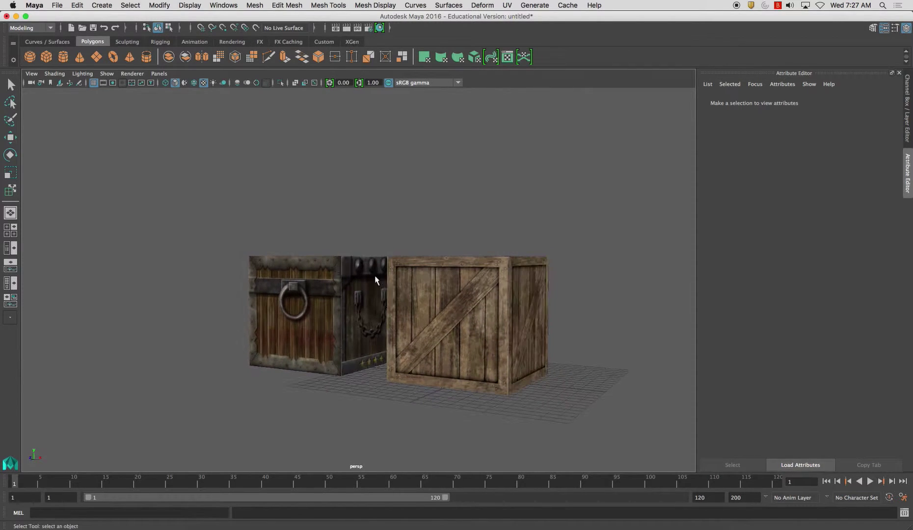
{"action": "middle_click_drag", "start_coordinate": [339, 289], "coordinate": [398, 281], "text": "alt"}
{"action": "right_click_drag", "start_coordinate": [399, 283], "coordinate": [485, 366], "text": "alt"}
{"action": "left_click_drag", "start_coordinate": [456, 321], "coordinate": [383, 308], "text": "alt"}
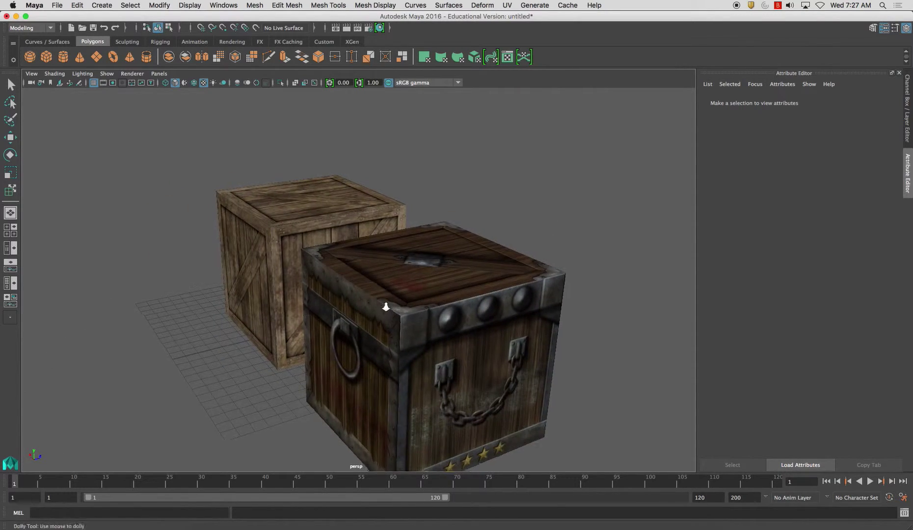
{"action": "middle_click_drag", "start_coordinate": [384, 307], "coordinate": [408, 298], "text": "alt"}
{"action": "left_click_drag", "start_coordinate": [408, 298], "coordinate": [375, 314], "text": "alt"}
{"action": "left_click_drag", "start_coordinate": [359, 304], "coordinate": [349, 273], "text": "alt"}
{"action": "middle_click_drag", "start_coordinate": [363, 260], "coordinate": [367, 205], "text": "alt"}
{"action": "right_click_drag", "start_coordinate": [367, 205], "coordinate": [323, 227], "text": "alt"}
{"action": "left_click_drag", "start_coordinate": [323, 227], "coordinate": [405, 269], "text": "alt"}
Select the plain wooden crate and switch to the Persp/UV Editor layout
{"action": "left_click", "coordinate": [404, 268]}
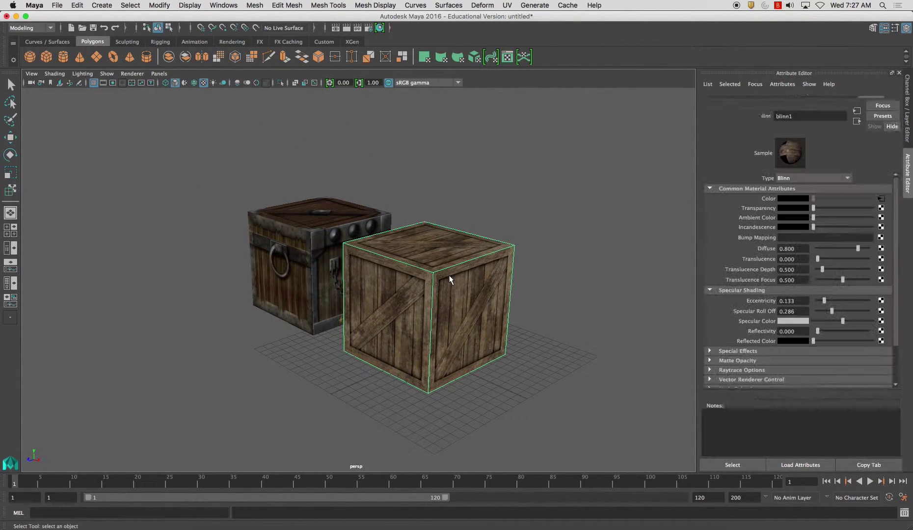
{"action": "left_click", "coordinate": [160, 73]}
{"action": "mouse_move", "coordinate": [197, 154]}
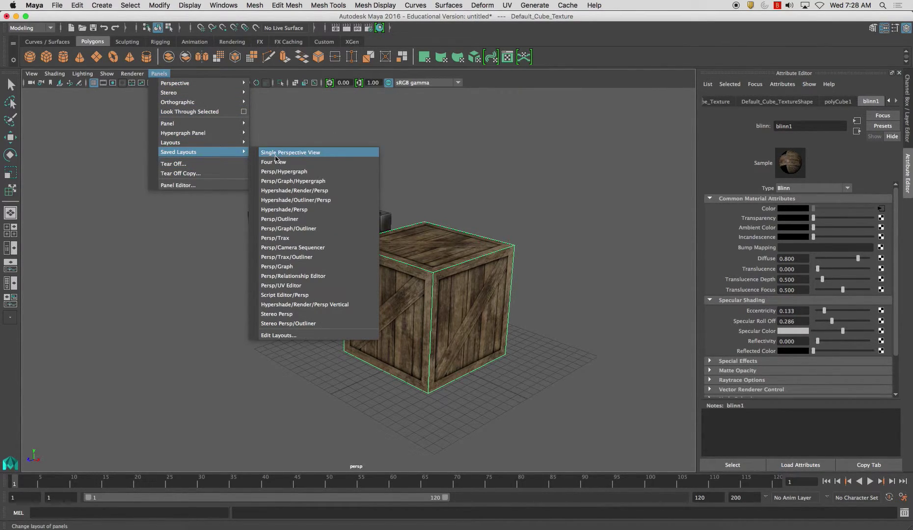
{"action": "left_click", "coordinate": [295, 286]}
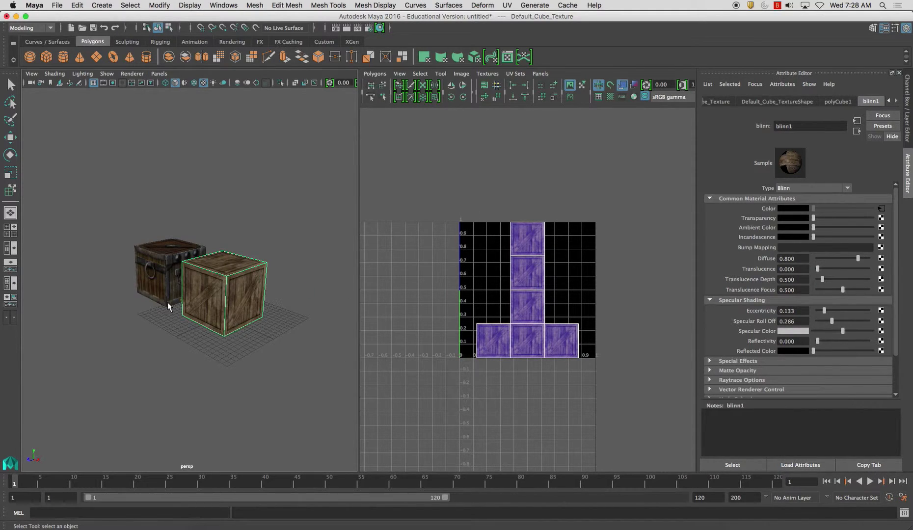
Frame and isolate the plain wooden crate in the perspective view, then deselect it
{"action": "key", "text": "f"}
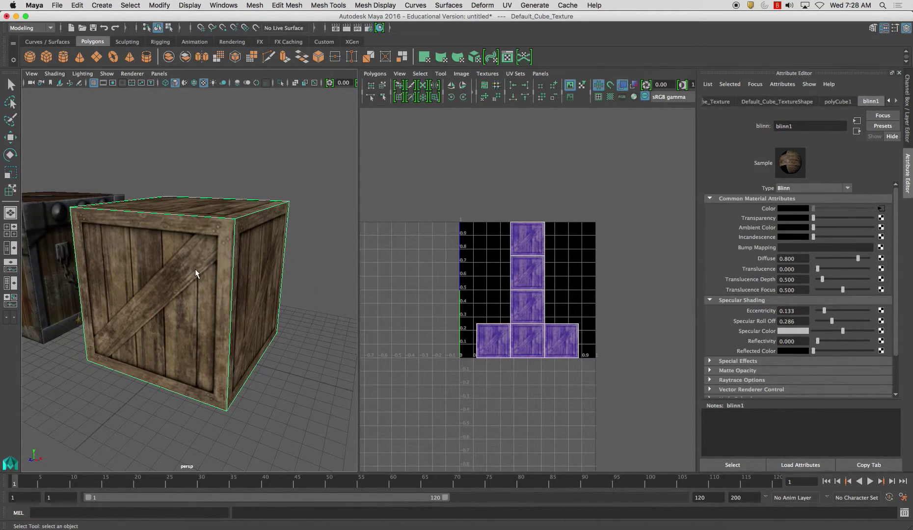
{"action": "key", "text": "ctrl+1"}
{"action": "left_click", "coordinate": [285, 292]}
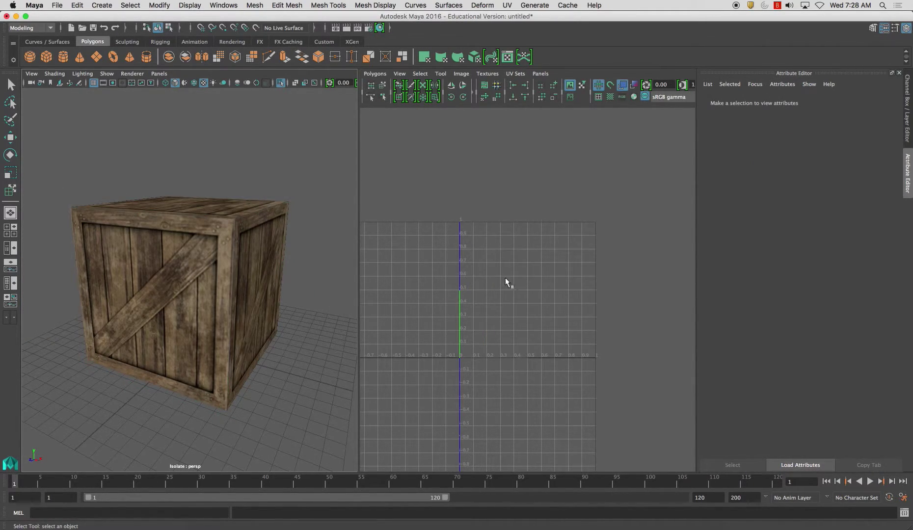
Select the plain wooden crate, examine its UV layout and a close-up of its front texture, then deselect it
{"action": "left_click", "coordinate": [203, 289]}
{"action": "left_click", "coordinate": [622, 85]}
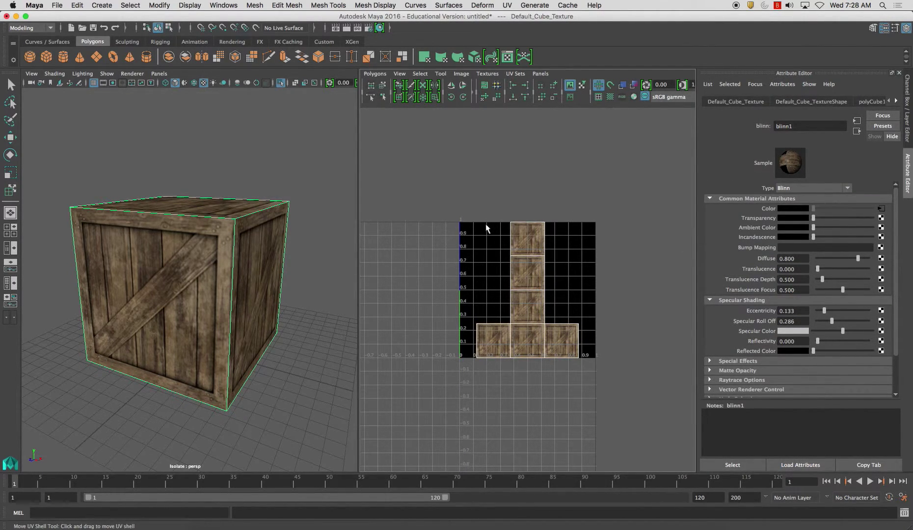
{"action": "left_click", "coordinate": [328, 292], "text": "alt"}
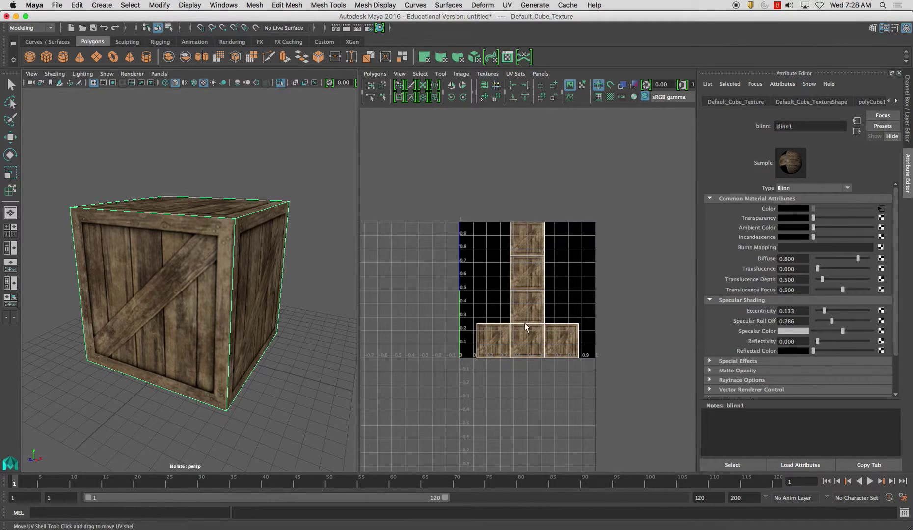
{"action": "left_click_drag", "start_coordinate": [159, 308], "coordinate": [195, 284], "text": "alt"}
{"action": "right_click_drag", "start_coordinate": [195, 285], "coordinate": [256, 339], "text": "alt"}
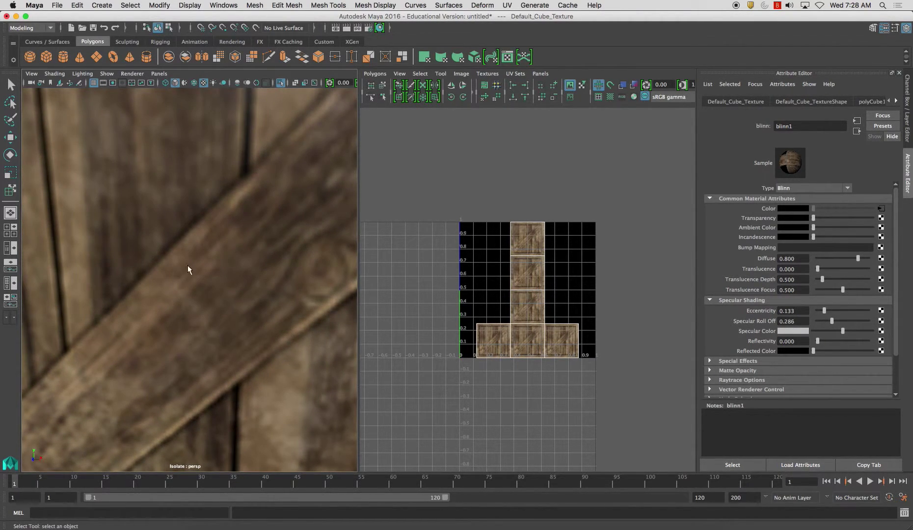
{"action": "key", "text": "f"}
{"action": "left_click", "coordinate": [147, 189]}
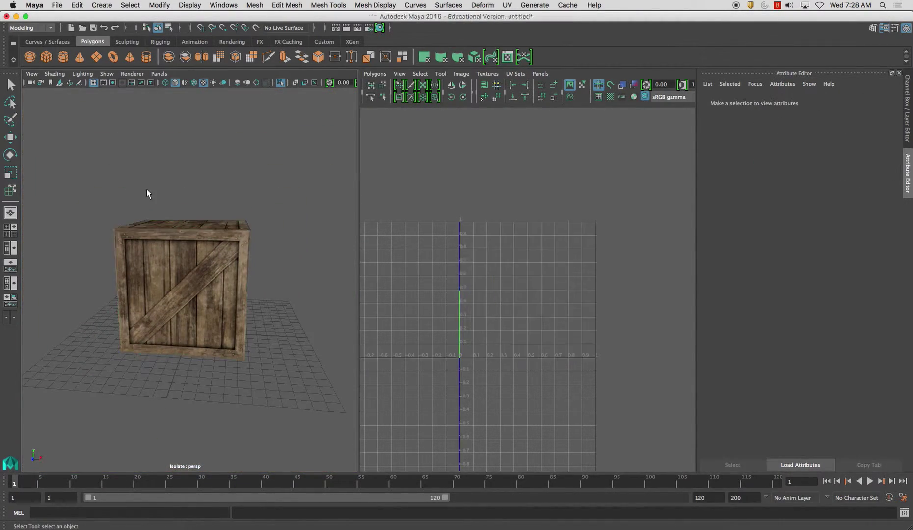
Turn off isolation, select the custom crate and examine its UV layout and front texture up close
{"action": "key", "text": "ctrl+1"}
{"action": "left_click", "coordinate": [100, 237]}
{"action": "key", "text": "f"}
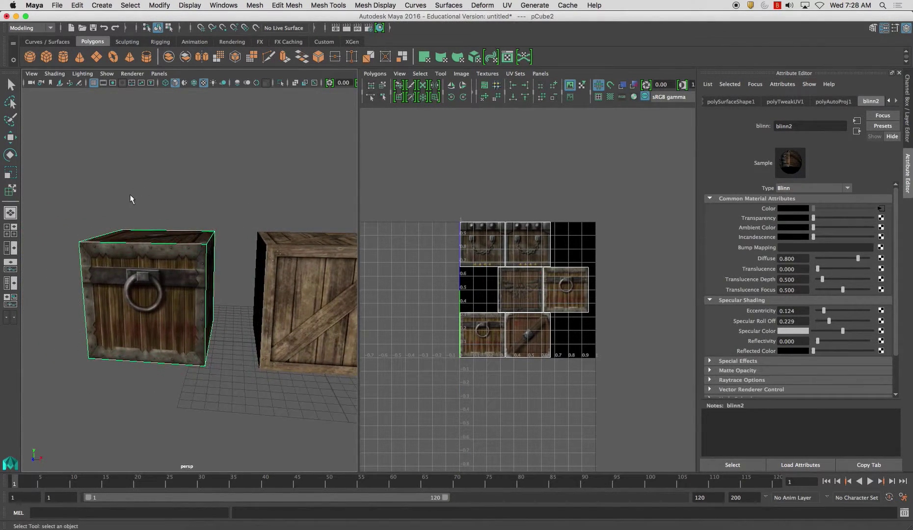
{"action": "right_click_drag", "start_coordinate": [191, 211], "coordinate": [330, 306], "text": "alt"}
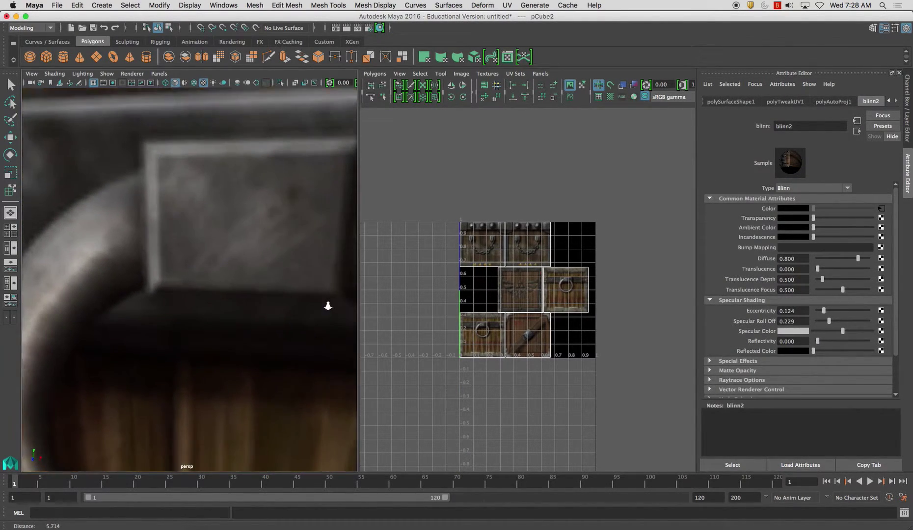
{"action": "middle_click_drag", "start_coordinate": [108, 190], "coordinate": [156, 288], "text": "alt"}
{"action": "right_click_drag", "start_coordinate": [169, 276], "coordinate": [45, 210], "text": "alt"}
Deselect the custom crate and compare the two textured crates from several angles
{"action": "left_click_drag", "start_coordinate": [213, 279], "coordinate": [151, 295], "text": "alt"}
{"action": "left_click_drag", "start_coordinate": [238, 290], "coordinate": [146, 297], "text": "alt"}
{"action": "right_click_drag", "start_coordinate": [147, 296], "coordinate": [166, 253], "text": "alt"}
{"action": "left_click_drag", "start_coordinate": [285, 298], "coordinate": [209, 287], "text": "alt"}
{"action": "left_click", "coordinate": [271, 239]}
{"action": "left_click_drag", "start_coordinate": [271, 248], "coordinate": [211, 280], "text": "alt"}
{"action": "right_click_drag", "start_coordinate": [212, 280], "coordinate": [240, 282], "text": "alt"}
{"action": "left_click_drag", "start_coordinate": [241, 283], "coordinate": [295, 287], "text": "alt"}
{"action": "right_click_drag", "start_coordinate": [295, 287], "coordinate": [269, 306], "text": "alt"}
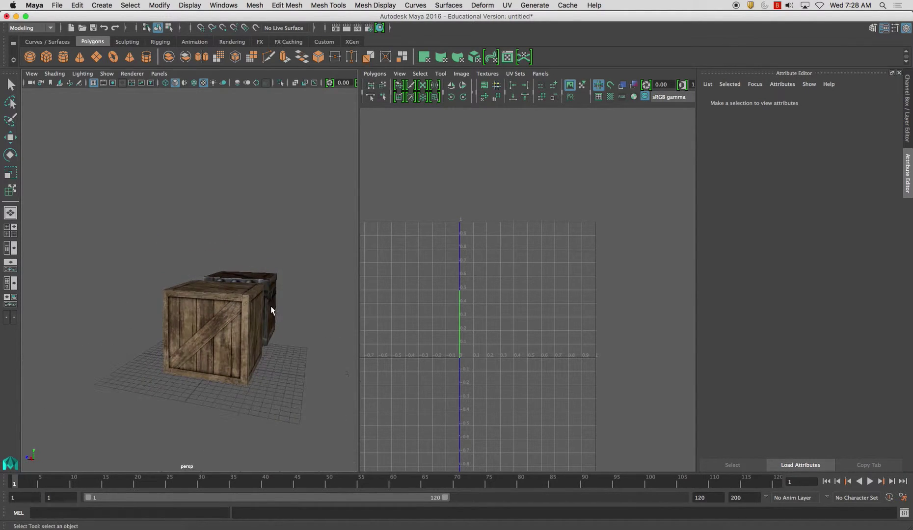
{"action": "left_click_drag", "start_coordinate": [269, 305], "coordinate": [209, 305], "text": "alt"}
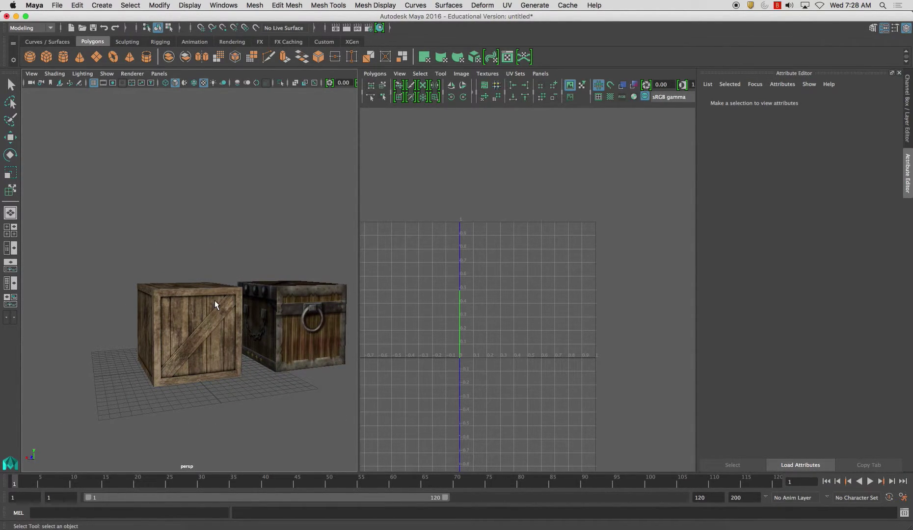
Review the diffuse map in Photoshop and the source crate textures in Chrome, and return to Maya
{"action": "key", "text": "super+Tab"}
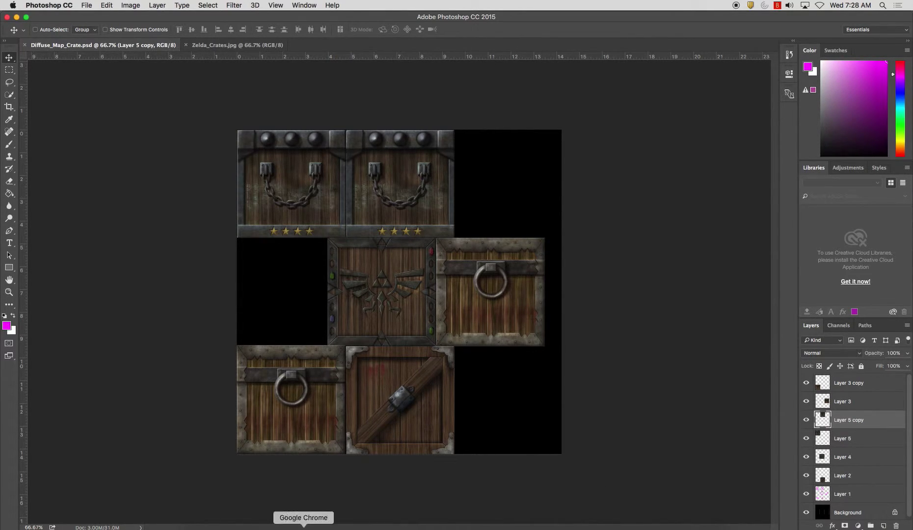
{"action": "left_click", "coordinate": [301, 527]}
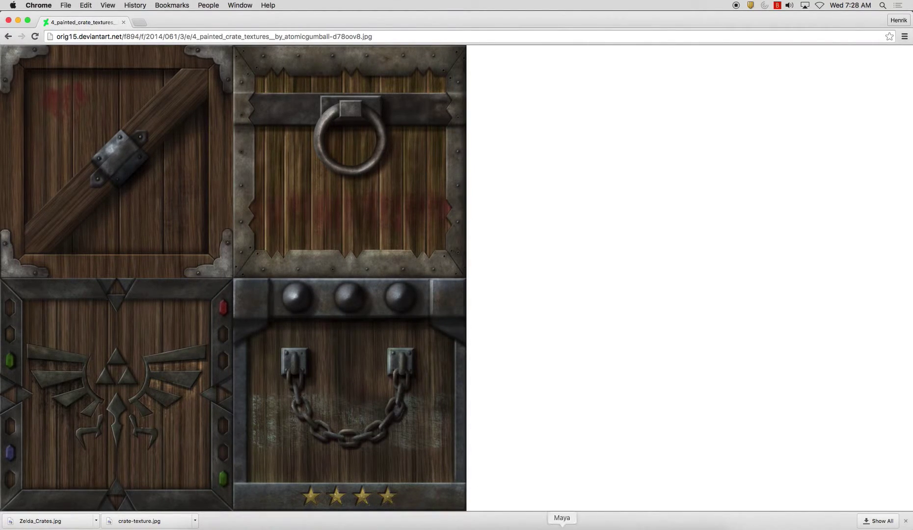
{"action": "left_click", "coordinate": [562, 526]}
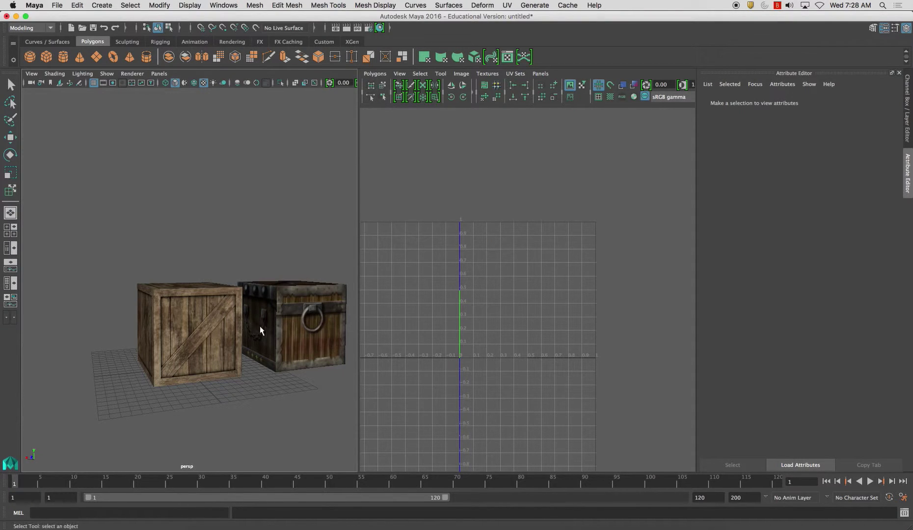
Maximize the perspective view, deselect the crates and frame both of them side by side
{"action": "left_click", "coordinate": [183, 320]}
{"action": "left_click_drag", "start_coordinate": [181, 329], "coordinate": [189, 338], "text": "alt"}
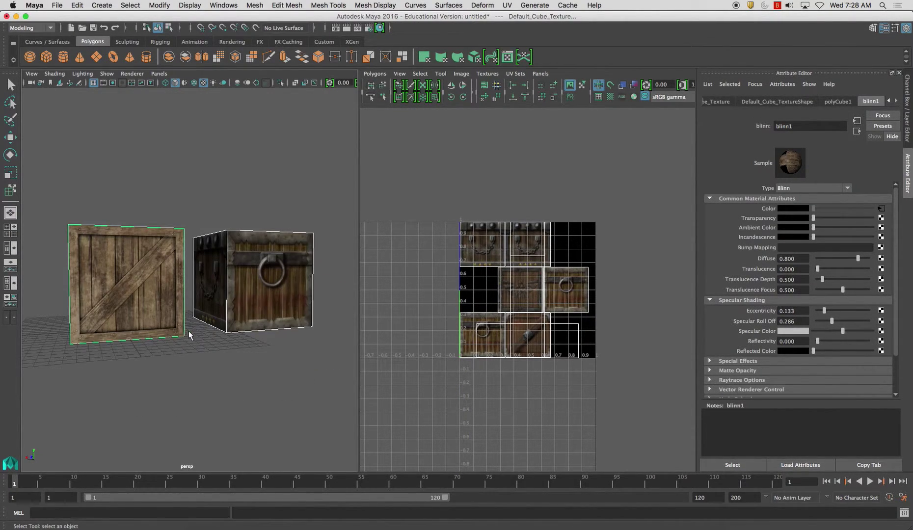
{"action": "key", "text": "space"}
{"action": "left_click_drag", "start_coordinate": [295, 341], "coordinate": [440, 299], "text": "alt"}
{"action": "right_click_drag", "start_coordinate": [440, 299], "coordinate": [350, 311], "text": "alt"}
{"action": "left_click_drag", "start_coordinate": [350, 312], "coordinate": [505, 307], "text": "alt"}
{"action": "left_click", "coordinate": [575, 350]}
{"action": "right_click_drag", "start_coordinate": [449, 360], "coordinate": [351, 319], "text": "alt"}
{"action": "left_click_drag", "start_coordinate": [351, 319], "coordinate": [328, 330], "text": "alt"}
{"action": "middle_click_drag", "start_coordinate": [427, 329], "coordinate": [442, 362], "text": "alt"}
{"action": "right_click_drag", "start_coordinate": [442, 362], "coordinate": [418, 324], "text": "alt"}
{"action": "left_click_drag", "start_coordinate": [418, 324], "coordinate": [396, 245], "text": "alt"}
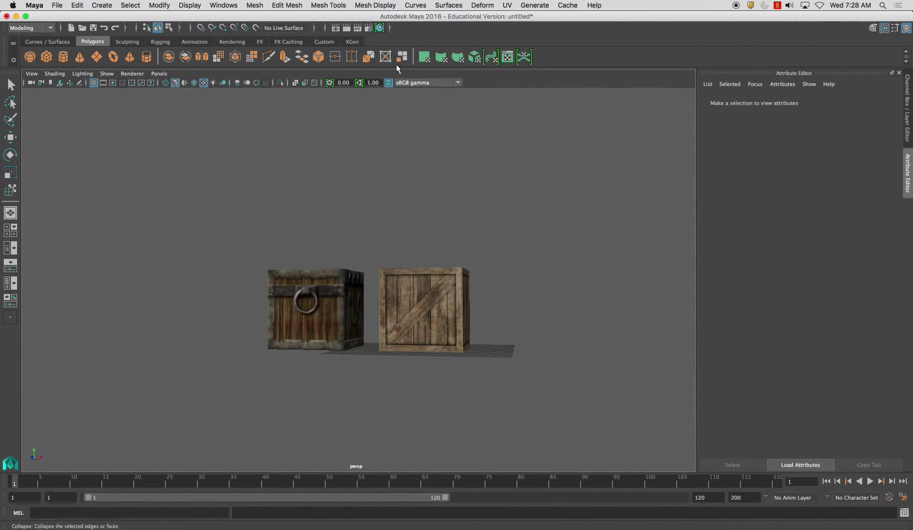
Check which renderers are available in the Render Settings and close them without changing the renderer
{"action": "left_click", "coordinate": [30, 28]}
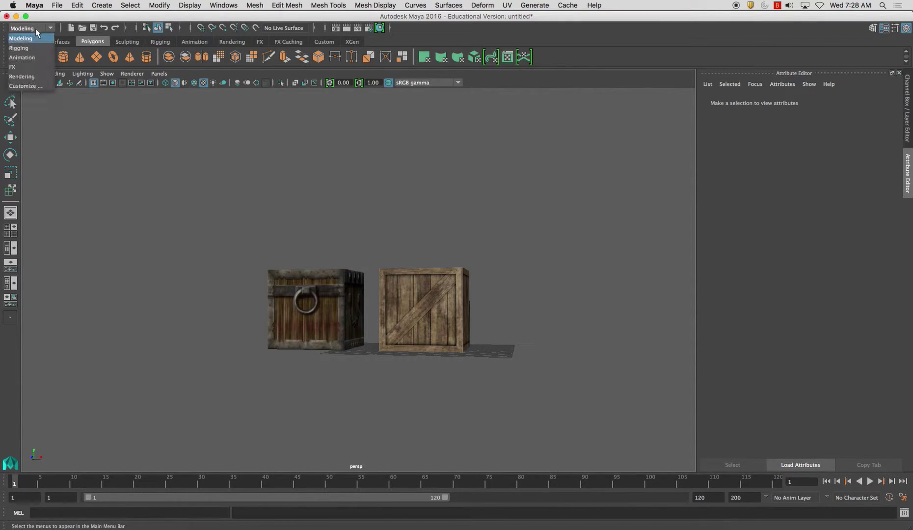
{"action": "left_click", "coordinate": [37, 76]}
{"action": "left_click", "coordinate": [355, 5]}
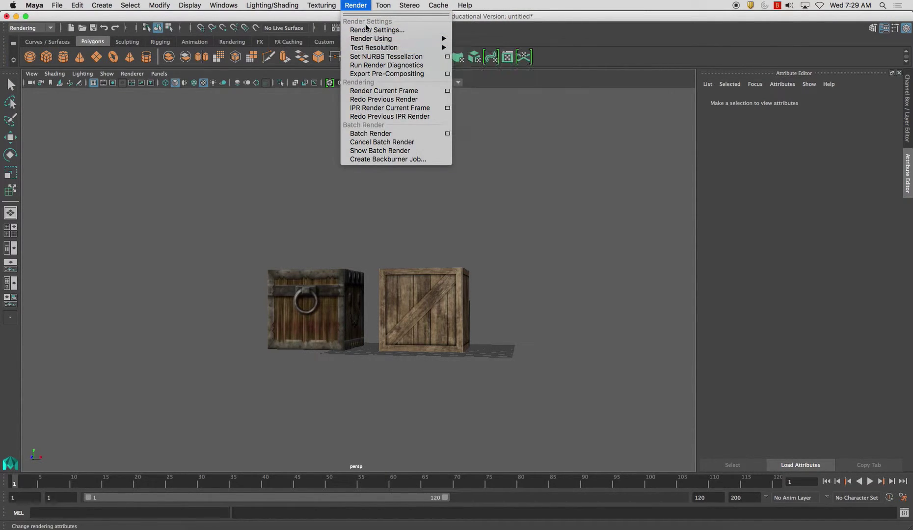
{"action": "left_click", "coordinate": [377, 30]}
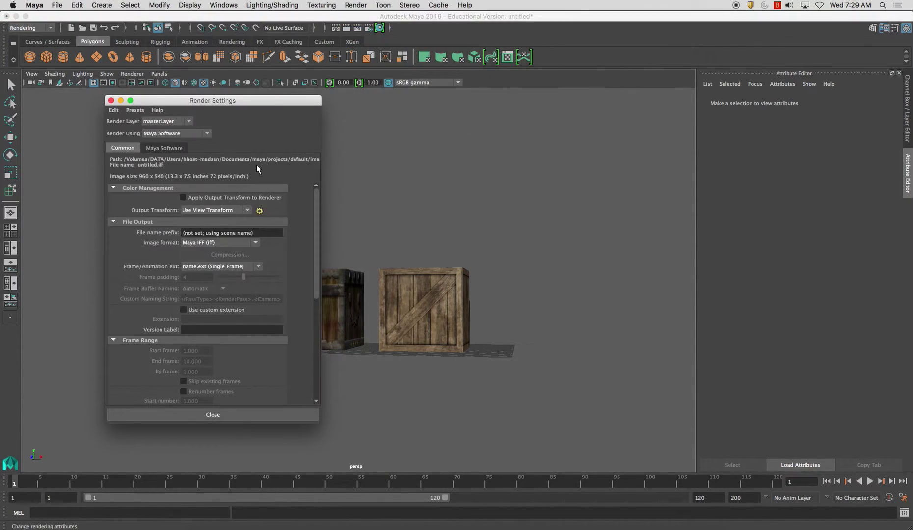
{"action": "left_click", "coordinate": [194, 134]}
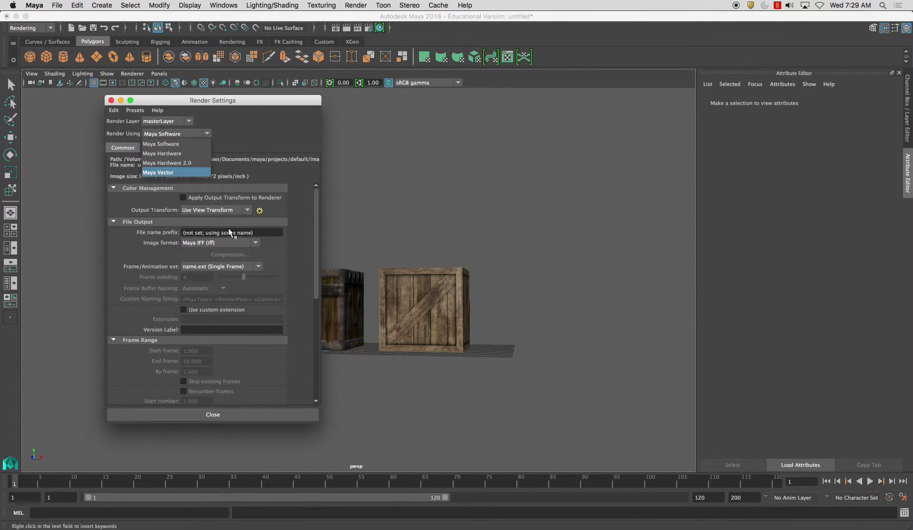
{"action": "left_click", "coordinate": [253, 406]}
{"action": "left_click", "coordinate": [295, 415]}
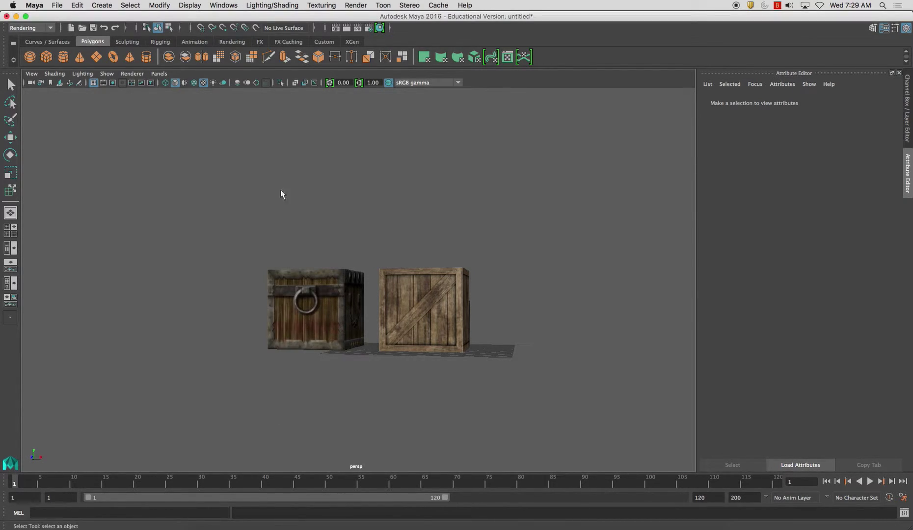
Enable loading and auto load for the Mayatomr.bundle plug-in and close the Plug-in Manager
{"action": "left_click", "coordinate": [224, 5]}
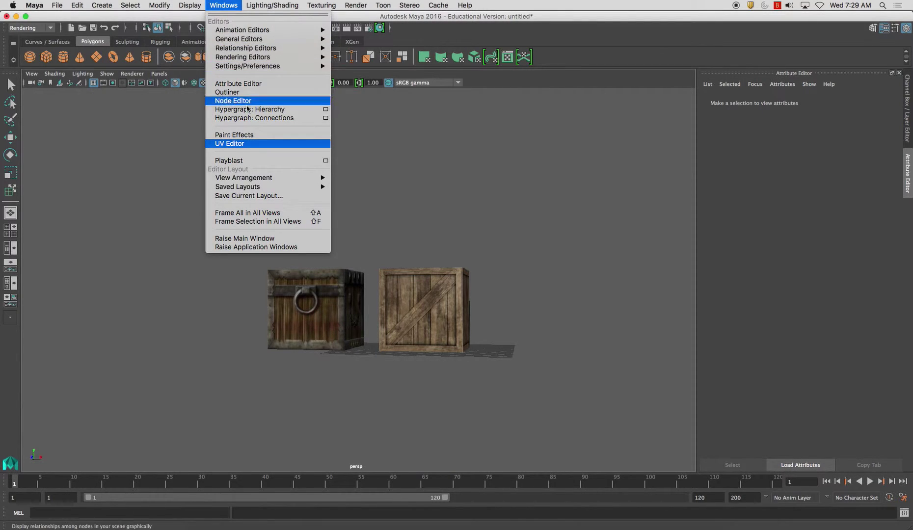
{"action": "mouse_move", "coordinate": [270, 66]}
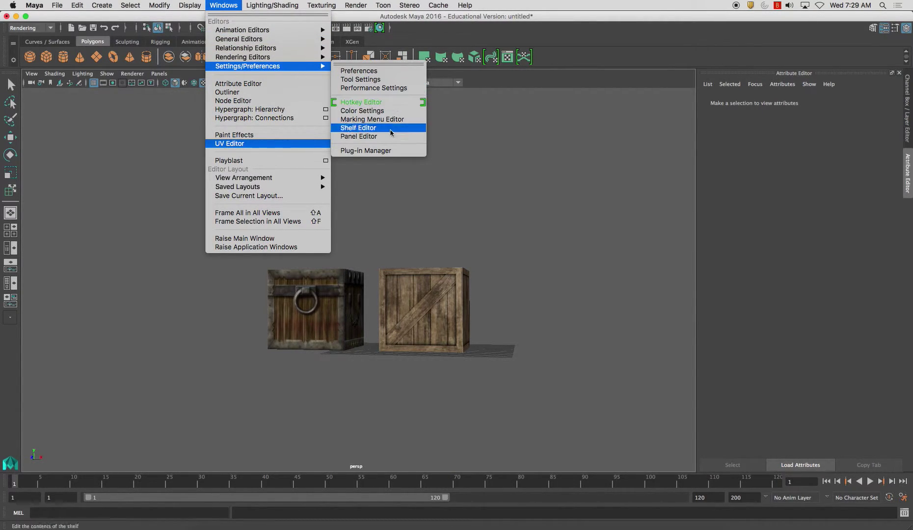
{"action": "left_click", "coordinate": [366, 152]}
{"action": "left_click_drag", "start_coordinate": [561, 237], "coordinate": [556, 352]}
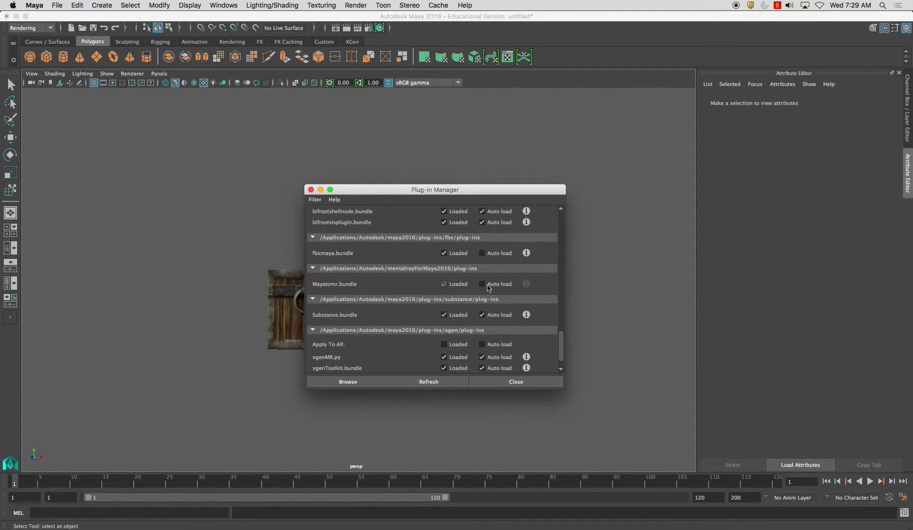
{"action": "left_click", "coordinate": [486, 285]}
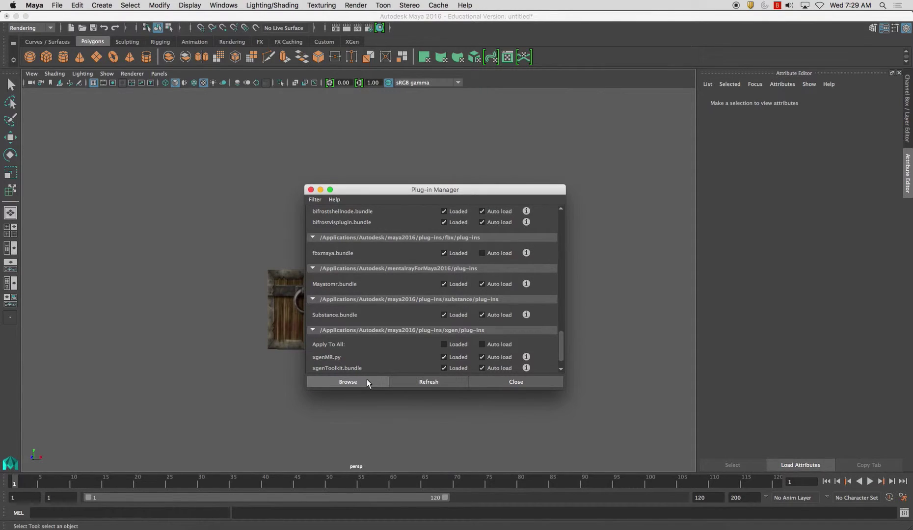
{"action": "left_click", "coordinate": [497, 384]}
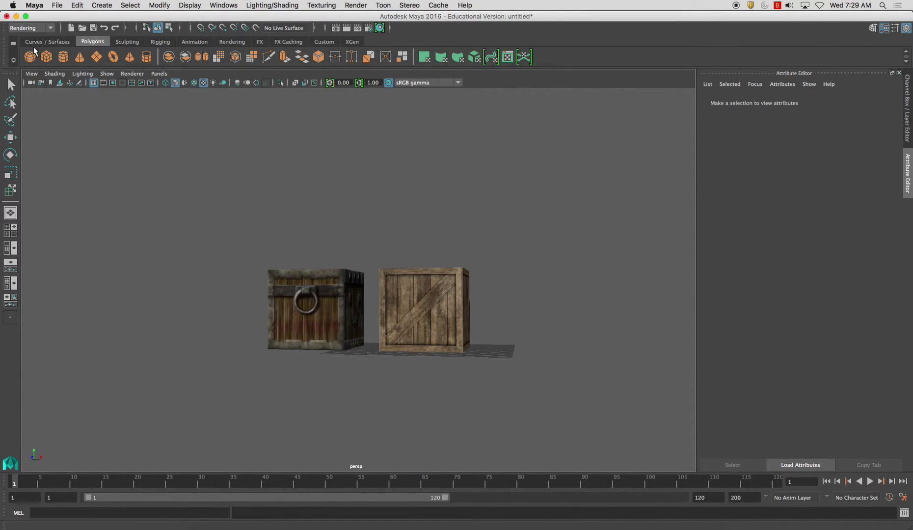
{"action": "left_click", "coordinate": [98, 56]}
{"action": "key", "text": "F3"}
{"action": "left_click_drag", "start_coordinate": [444, 339], "coordinate": [367, 307], "text": "alt"}
{"action": "key", "text": "r"}
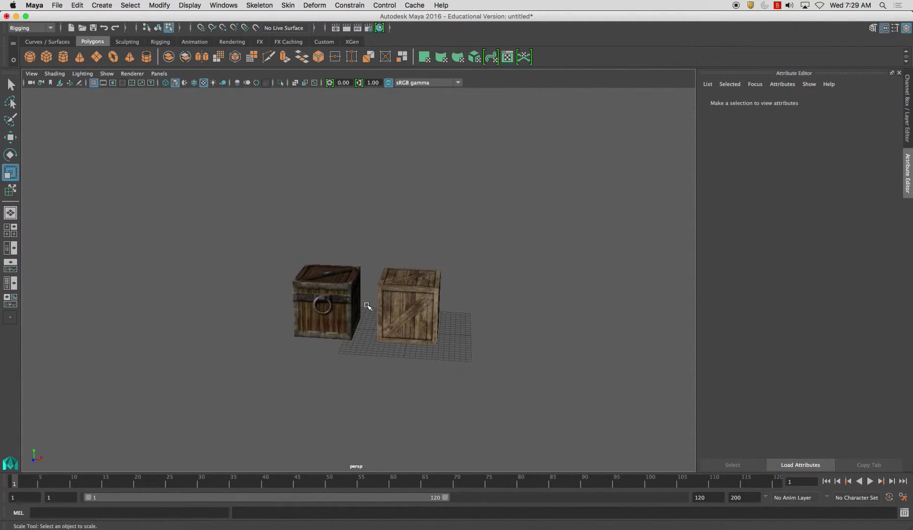
{"action": "key", "text": "w"}
{"action": "key", "text": "space"}
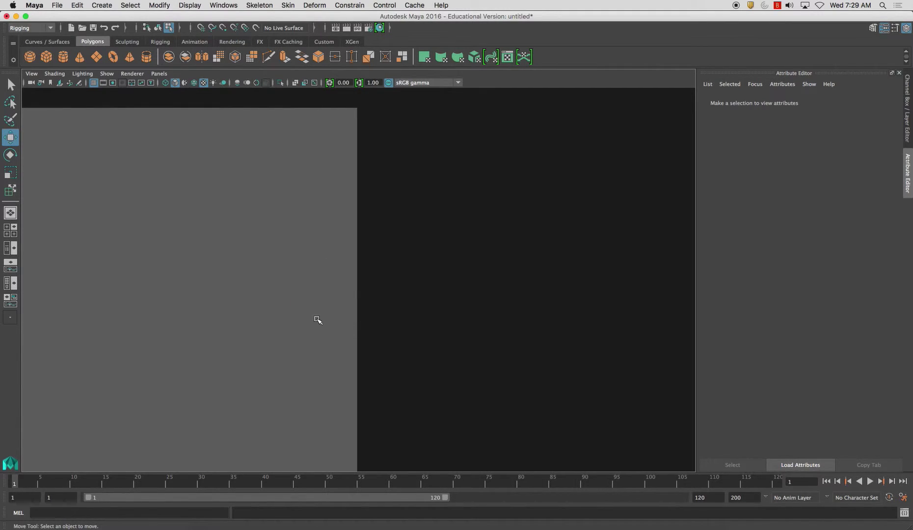
{"action": "left_click_drag", "start_coordinate": [333, 373], "coordinate": [335, 308], "text": "alt"}
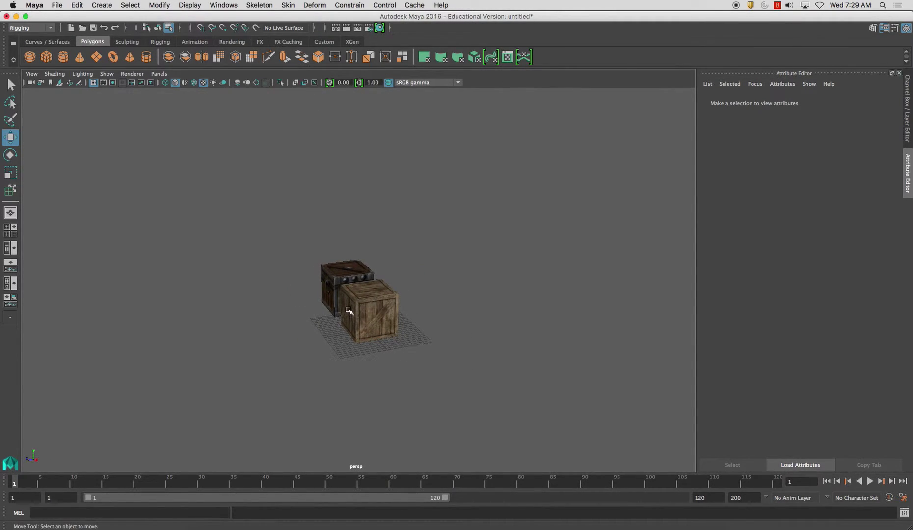
{"action": "key", "text": "r"}
{"action": "key", "text": "w"}
{"action": "right_click_drag", "start_coordinate": [304, 262], "coordinate": [351, 325], "text": "alt"}
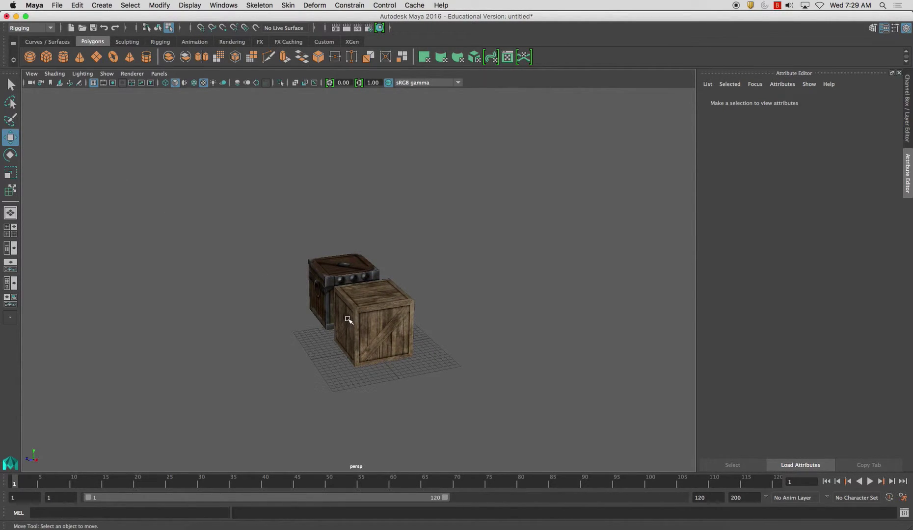
Return to object selection and move the plain wooden crate along X, away from the custom crate
{"action": "key", "text": "space"}
{"action": "right_click_drag", "start_coordinate": [290, 279], "coordinate": [322, 268]}
{"action": "left_click", "coordinate": [322, 270]}
{"action": "left_click", "coordinate": [350, 309]}
{"action": "left_click_drag", "start_coordinate": [350, 310], "coordinate": [408, 285], "text": "alt"}
{"action": "left_click_drag", "start_coordinate": [495, 330], "coordinate": [552, 330]}
Create a large polygon plane as a floor beneath both crates and deselect it
{"action": "left_click_drag", "start_coordinate": [409, 294], "coordinate": [666, 369], "text": "alt"}
{"action": "left_click", "coordinate": [407, 321]}
{"action": "key", "text": "r"}
{"action": "left_click", "coordinate": [517, 186]}
{"action": "left_click_drag", "start_coordinate": [518, 186], "coordinate": [407, 214], "text": "alt"}
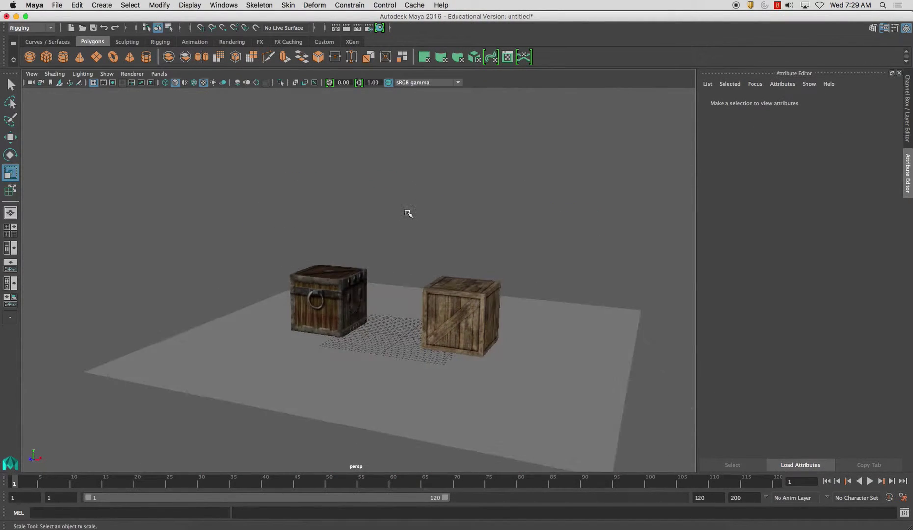
Set the plain wooden crate's Translate X to 0 and deselect it
{"action": "scroll", "coordinate": [409, 213], "scroll_direction": "up", "scroll_amount": 4}
{"action": "left_click", "coordinate": [515, 337]}
{"action": "left_click", "coordinate": [907, 111]}
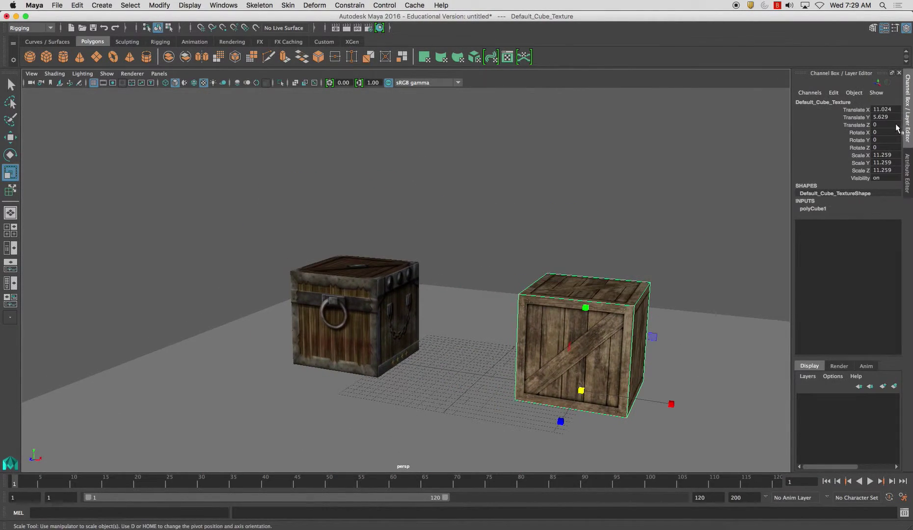
{"action": "double_click", "coordinate": [887, 110]}
{"action": "type", "text": "0"}
{"action": "key", "text": "Return"}
{"action": "left_click", "coordinate": [528, 208]}
{"action": "left_click_drag", "start_coordinate": [528, 208], "coordinate": [418, 167], "text": "alt"}
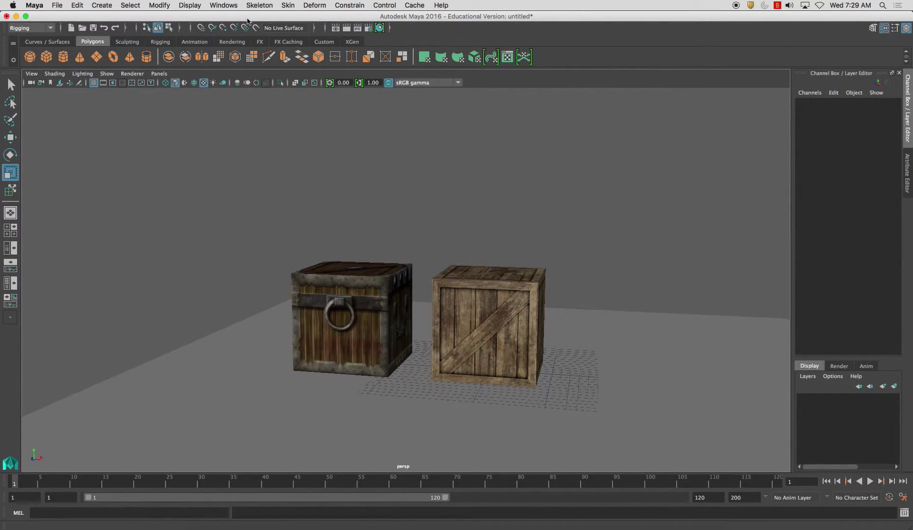
Render the current frame of both crates on the floor plane and close the rendered image
{"action": "left_click", "coordinate": [30, 28]}
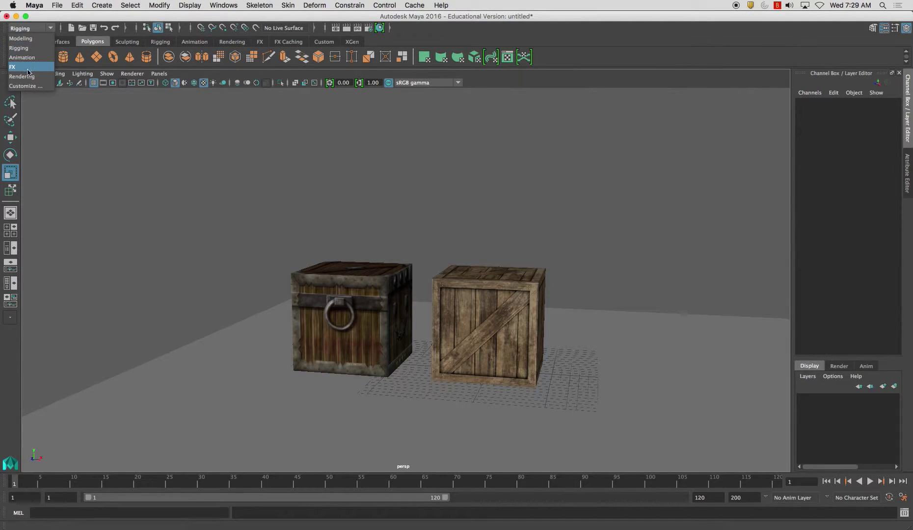
{"action": "left_click", "coordinate": [22, 76]}
{"action": "left_click", "coordinate": [356, 5]}
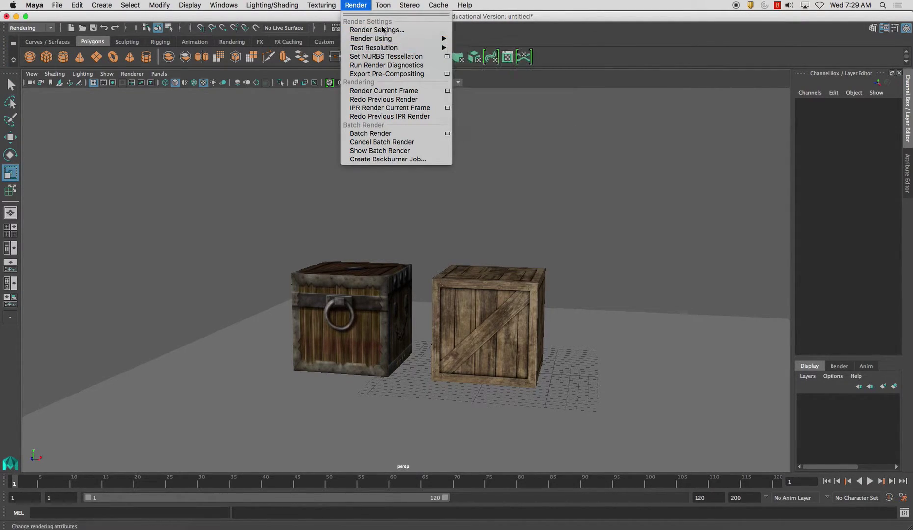
{"action": "left_click", "coordinate": [398, 91]}
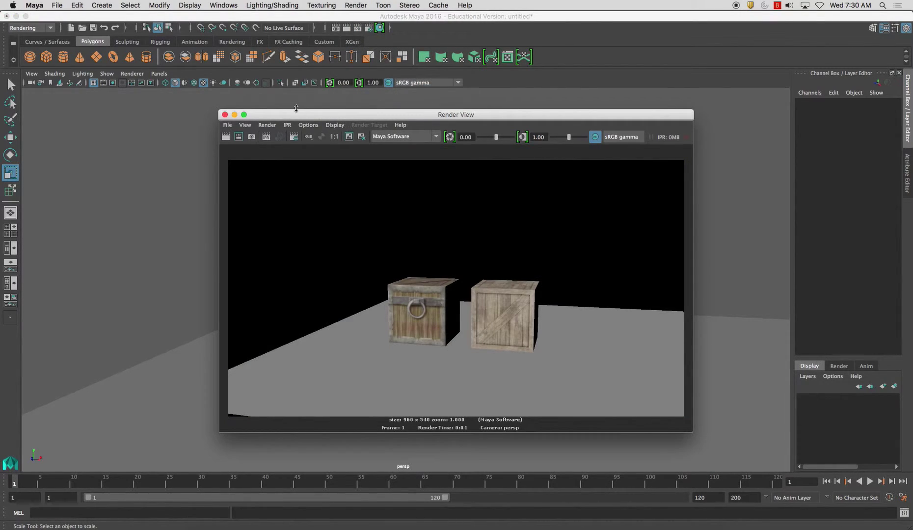
{"action": "left_click", "coordinate": [226, 115]}
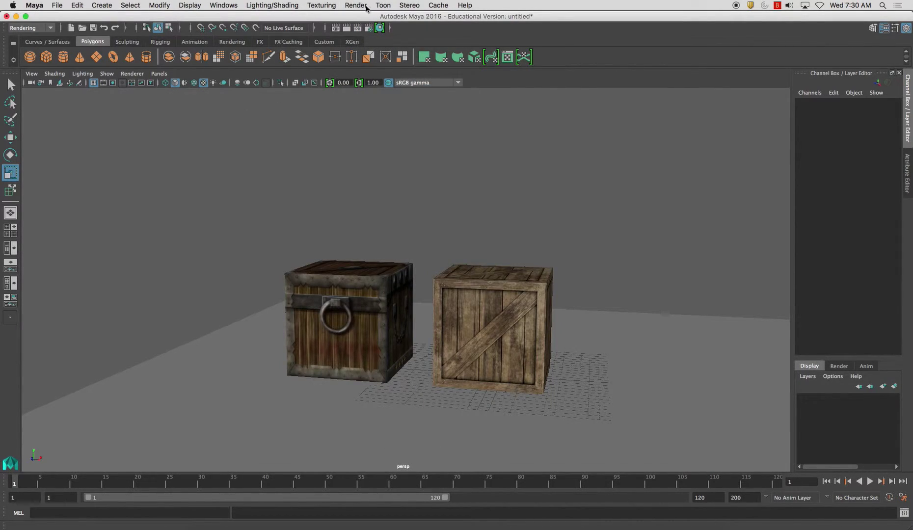
Set Eccentricity and Specular Roll Off to 0 on the plain wooden crate's Blinn material
{"action": "left_click", "coordinate": [474, 268]}
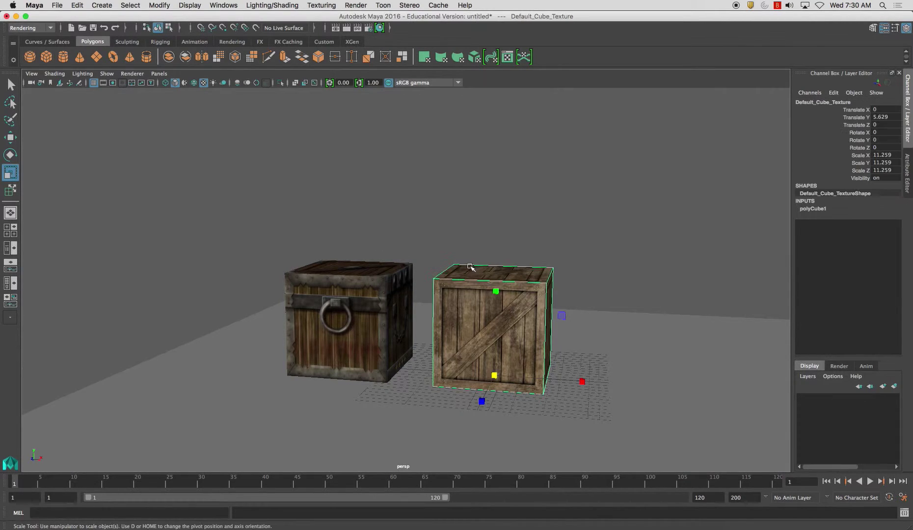
{"action": "left_click", "coordinate": [388, 269]}
{"action": "left_click", "coordinate": [530, 183]}
{"action": "left_click", "coordinate": [494, 264]}
{"action": "left_click", "coordinate": [907, 187]}
{"action": "left_click", "coordinate": [896, 101]}
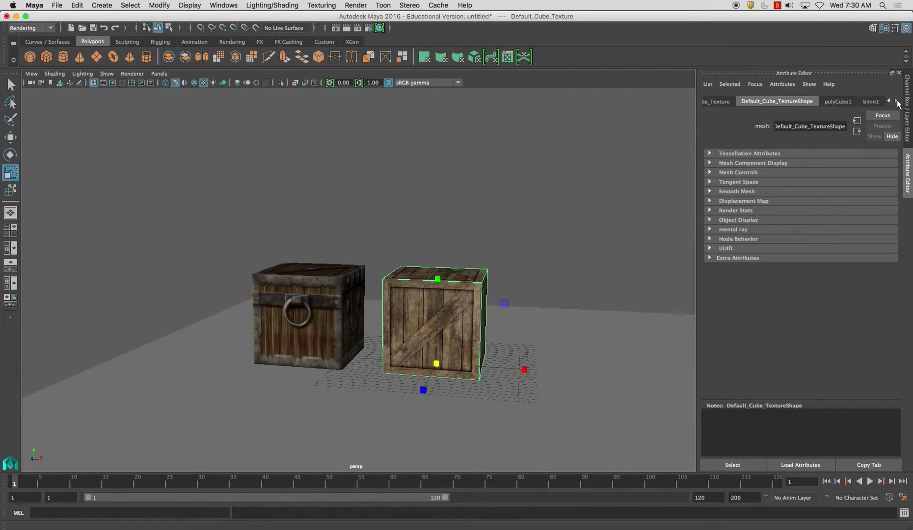
{"action": "left_click", "coordinate": [870, 101]}
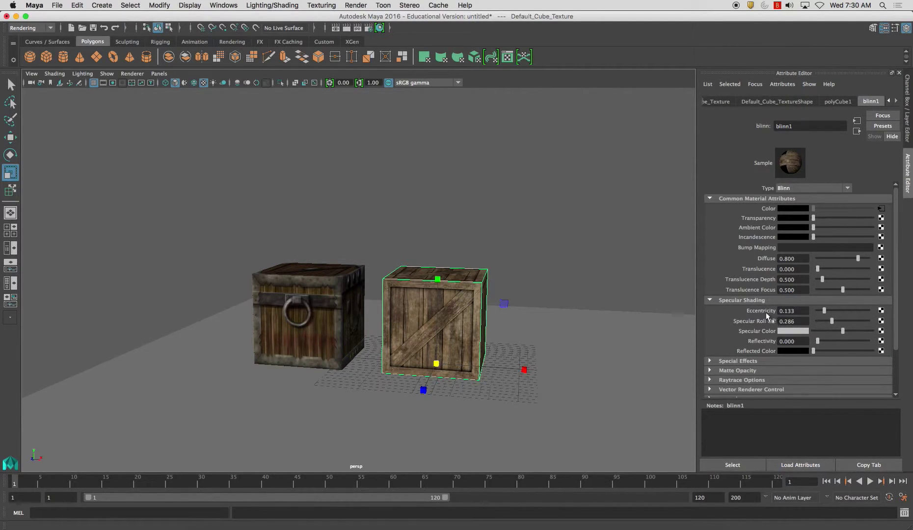
{"action": "left_click_drag", "start_coordinate": [823, 311], "coordinate": [815, 311]}
Set Eccentricity to 0 and lower Specular Roll Off on the custom crate's Blinn material, then deselect the crate
{"action": "left_click", "coordinate": [336, 301]}
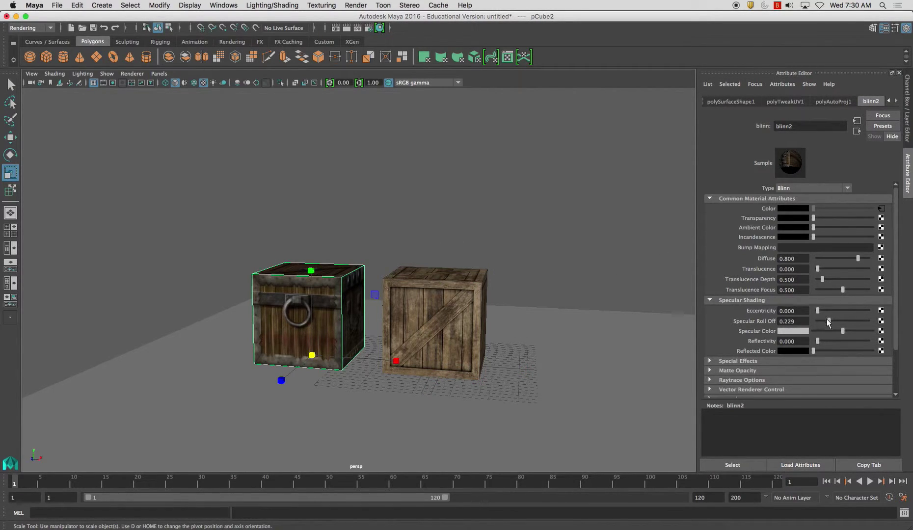
{"action": "left_click", "coordinate": [489, 206]}
Reselect the plain wooden crate and examine the front and side faces of both crates from several angles
{"action": "left_click", "coordinate": [408, 277]}
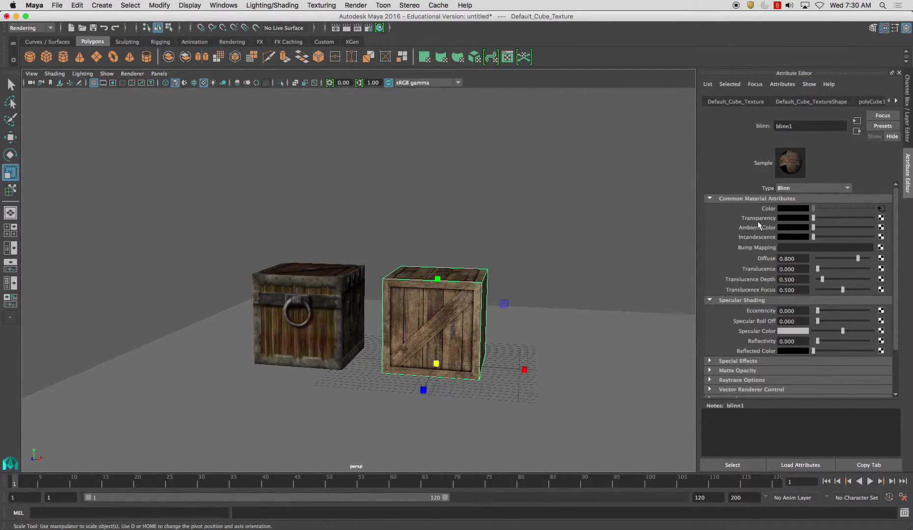
{"action": "left_click_drag", "start_coordinate": [490, 279], "coordinate": [466, 294], "text": "alt"}
{"action": "middle_click_drag", "start_coordinate": [442, 294], "coordinate": [502, 304], "text": "alt"}
{"action": "scroll", "coordinate": [379, 294], "scroll_direction": "up", "scroll_amount": 4}
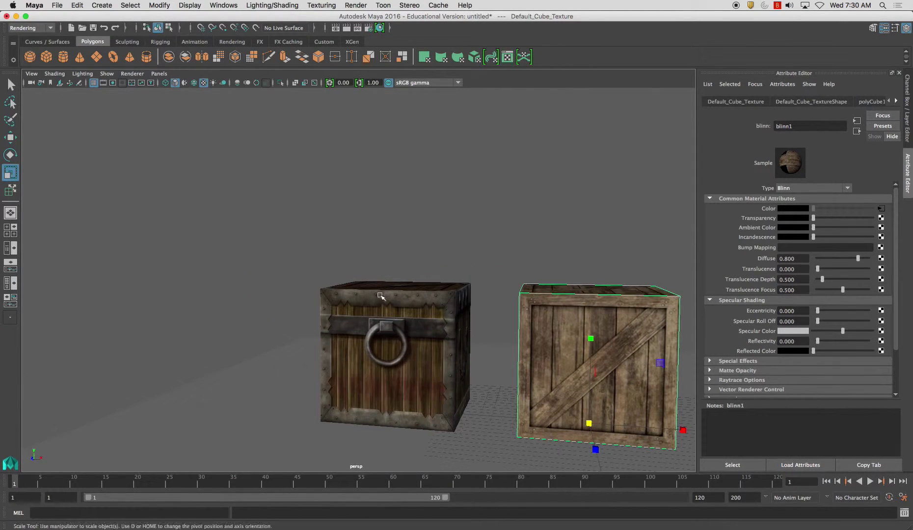
{"action": "left_click_drag", "start_coordinate": [401, 300], "coordinate": [346, 373], "text": "alt"}
{"action": "left_click_drag", "start_coordinate": [440, 368], "coordinate": [422, 374], "text": "alt"}
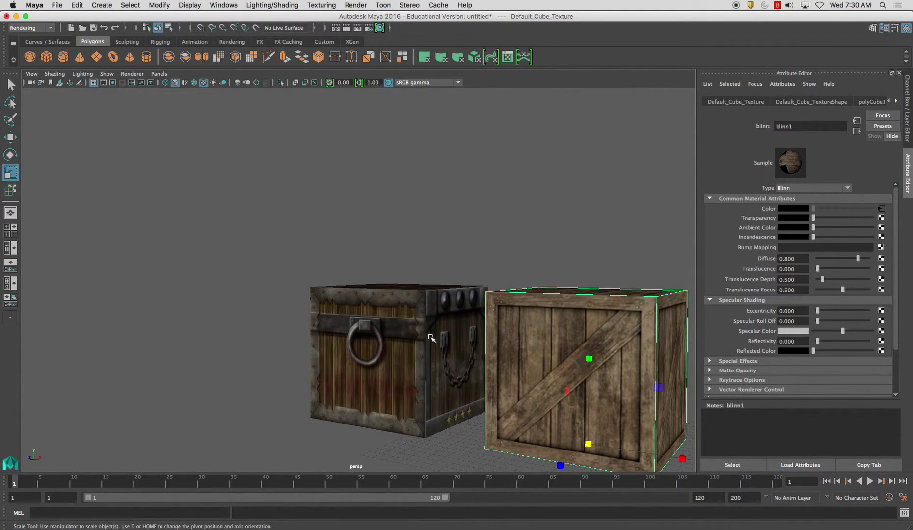
{"action": "middle_click_drag", "start_coordinate": [491, 338], "coordinate": [400, 332], "text": "alt"}
{"action": "left_click_drag", "start_coordinate": [399, 333], "coordinate": [432, 314], "text": "alt"}
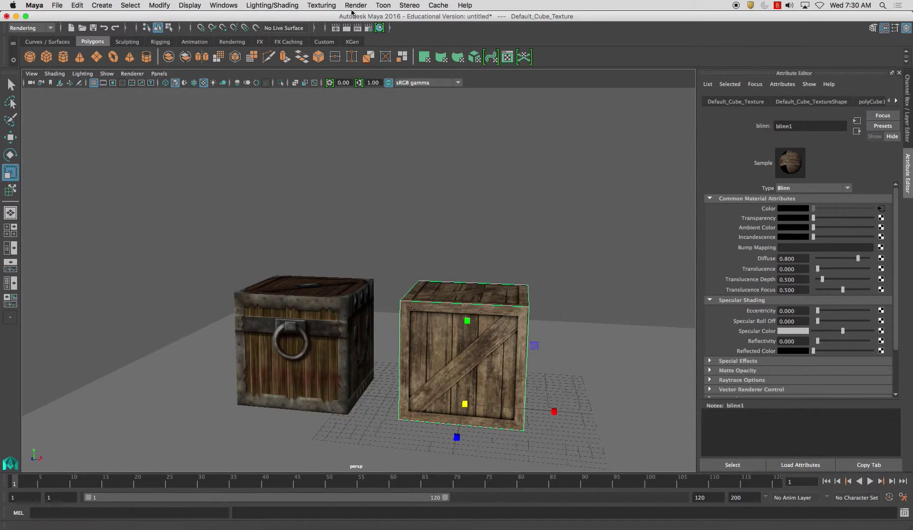
Change the scene's renderer to mental ray in the render settings
{"action": "left_click", "coordinate": [356, 5]}
{"action": "left_click", "coordinate": [378, 30]}
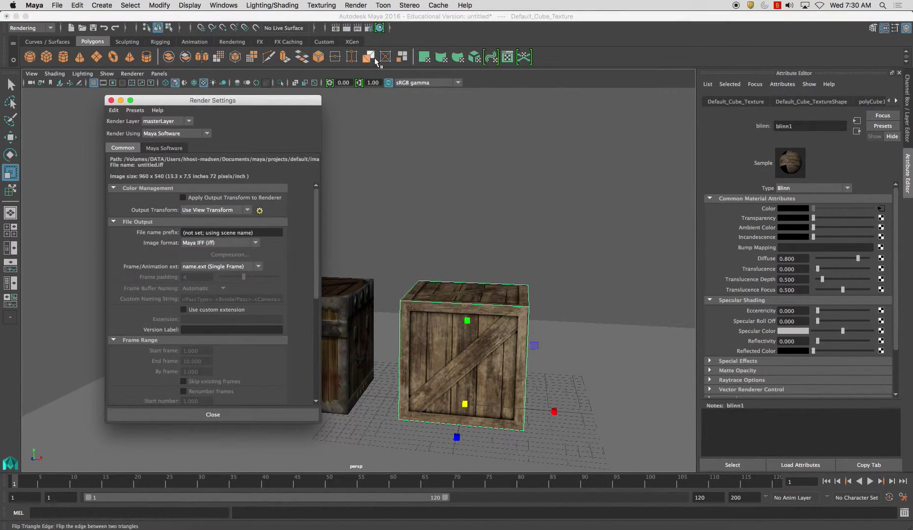
{"action": "left_click", "coordinate": [182, 134]}
{"action": "left_click", "coordinate": [189, 182]}
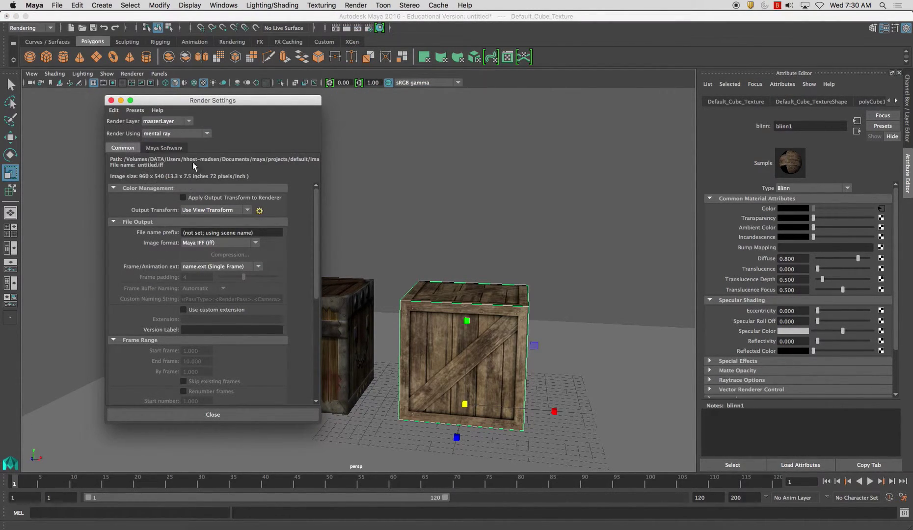
Create Image Based Lighting and a Physical Sun and Sky environment, close the render settings and clear the selection
{"action": "left_click", "coordinate": [164, 147]}
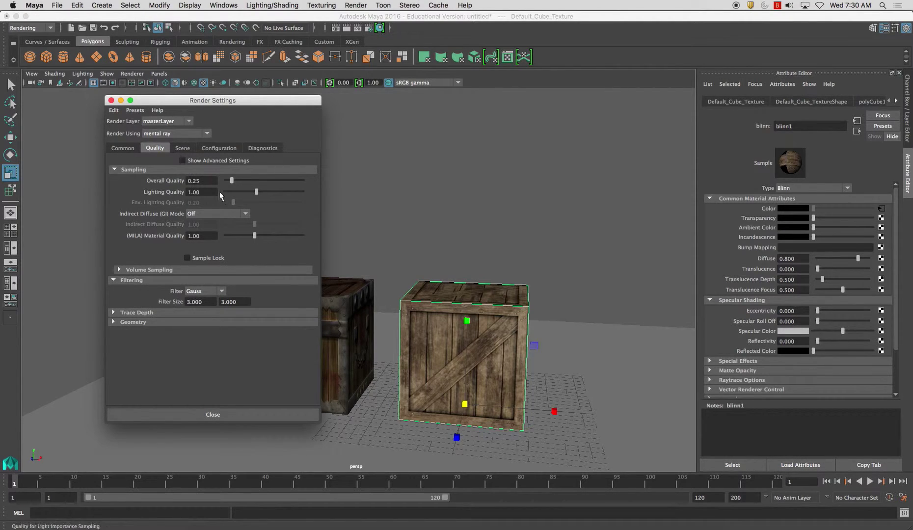
{"action": "left_click", "coordinate": [183, 148]}
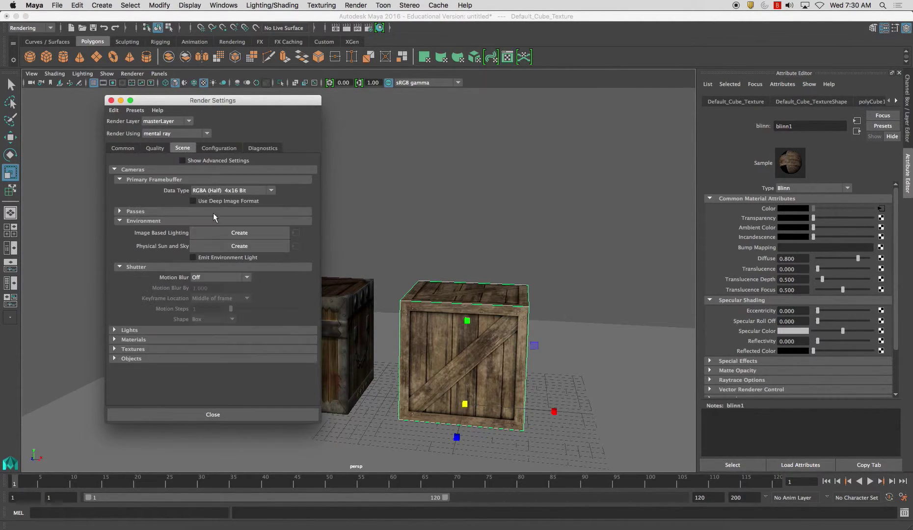
{"action": "left_click", "coordinate": [223, 245]}
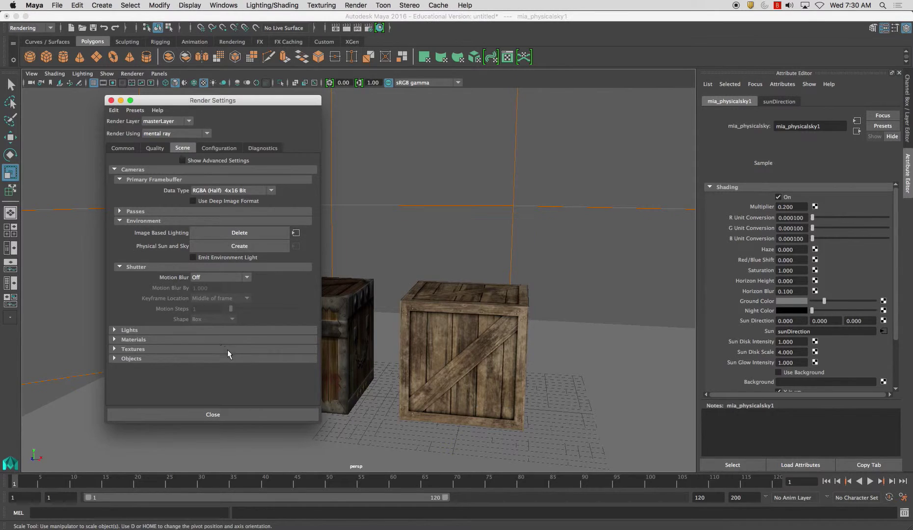
{"action": "left_click", "coordinate": [231, 413]}
{"action": "left_click", "coordinate": [395, 269]}
Render the current frame of both crates with mental ray and close the rendered image
{"action": "left_click_drag", "start_coordinate": [385, 297], "coordinate": [348, 293], "text": "alt"}
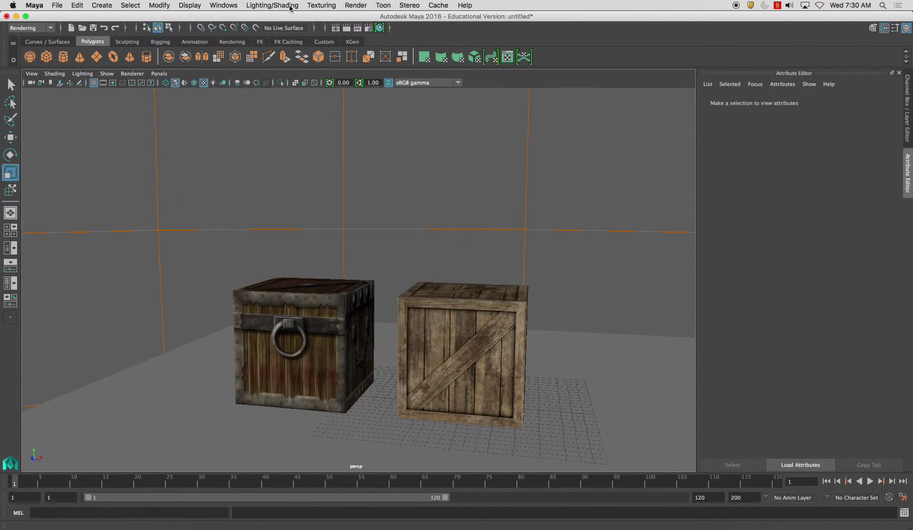
{"action": "left_click", "coordinate": [356, 4]}
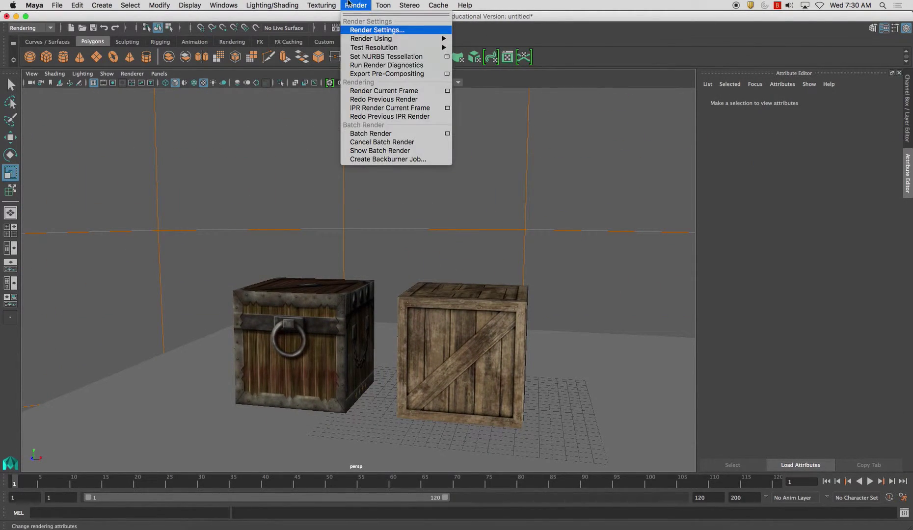
{"action": "left_click", "coordinate": [385, 91]}
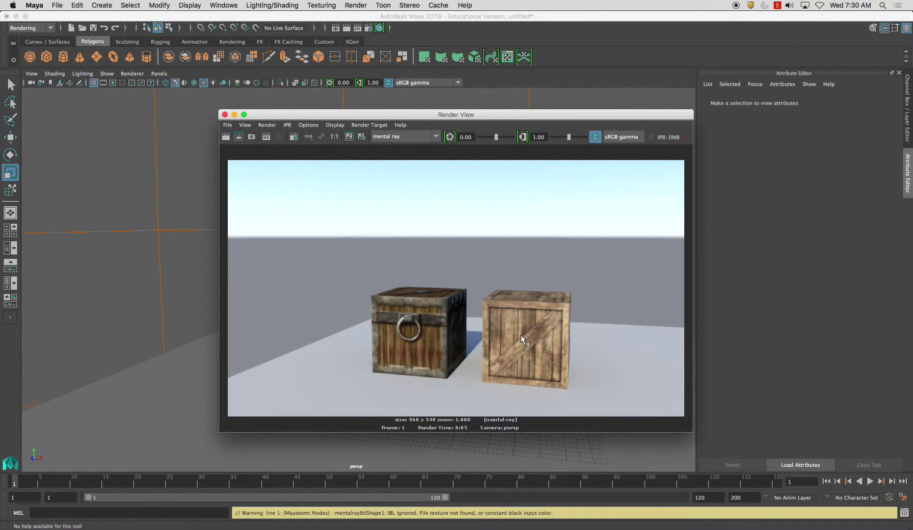
{"action": "left_click", "coordinate": [225, 114]}
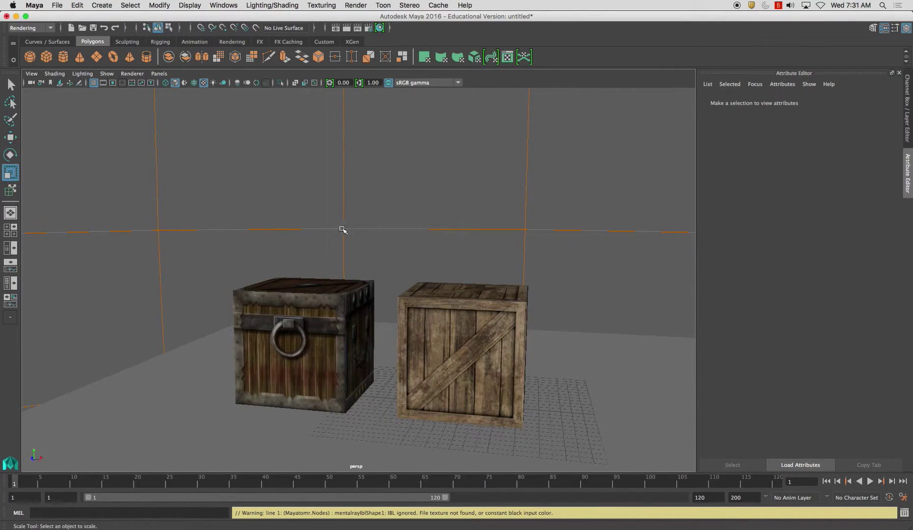